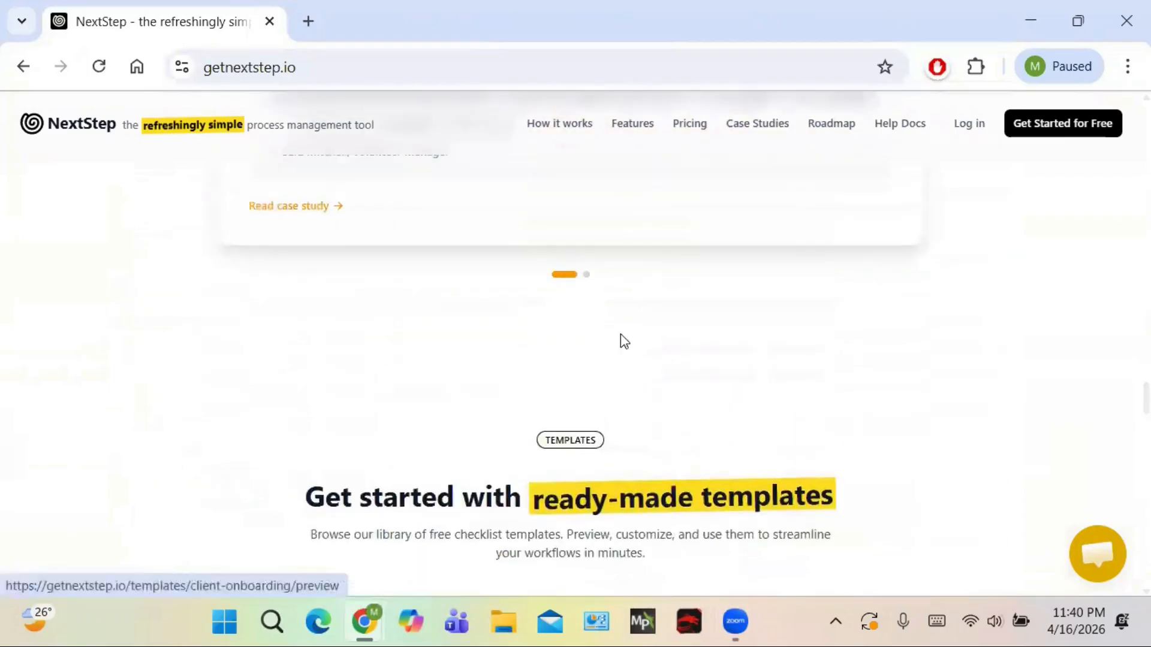
Sign in to NextStep from its home page using the Google account option.
scroll(622, 342, up, 20)
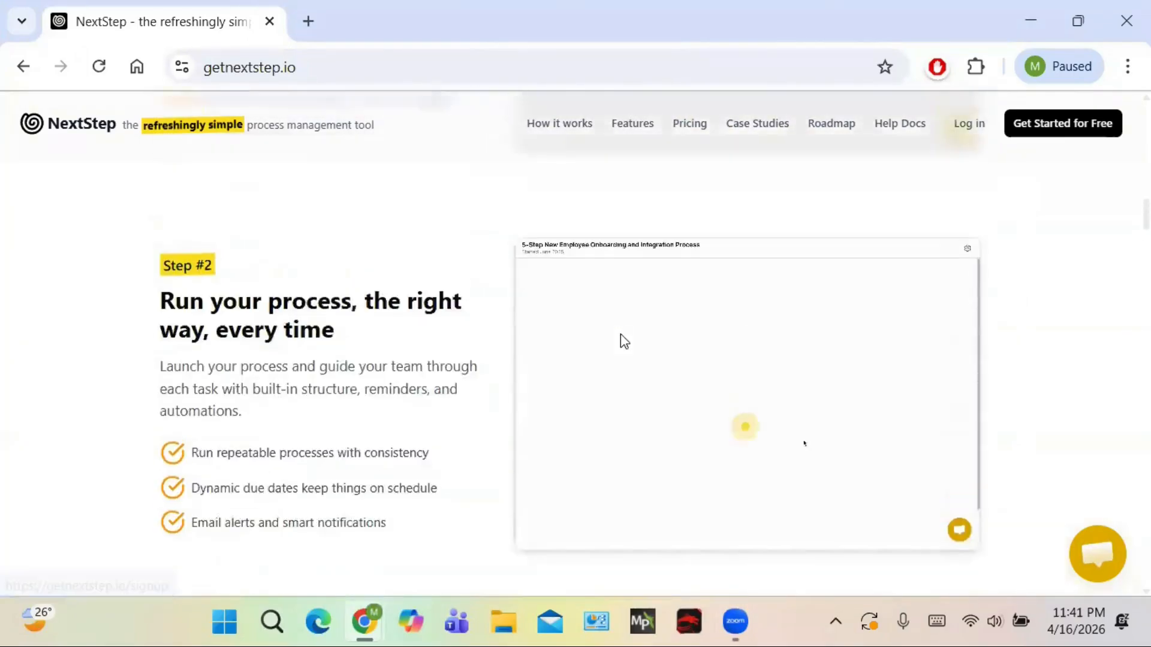
scroll(622, 343, up, 3)
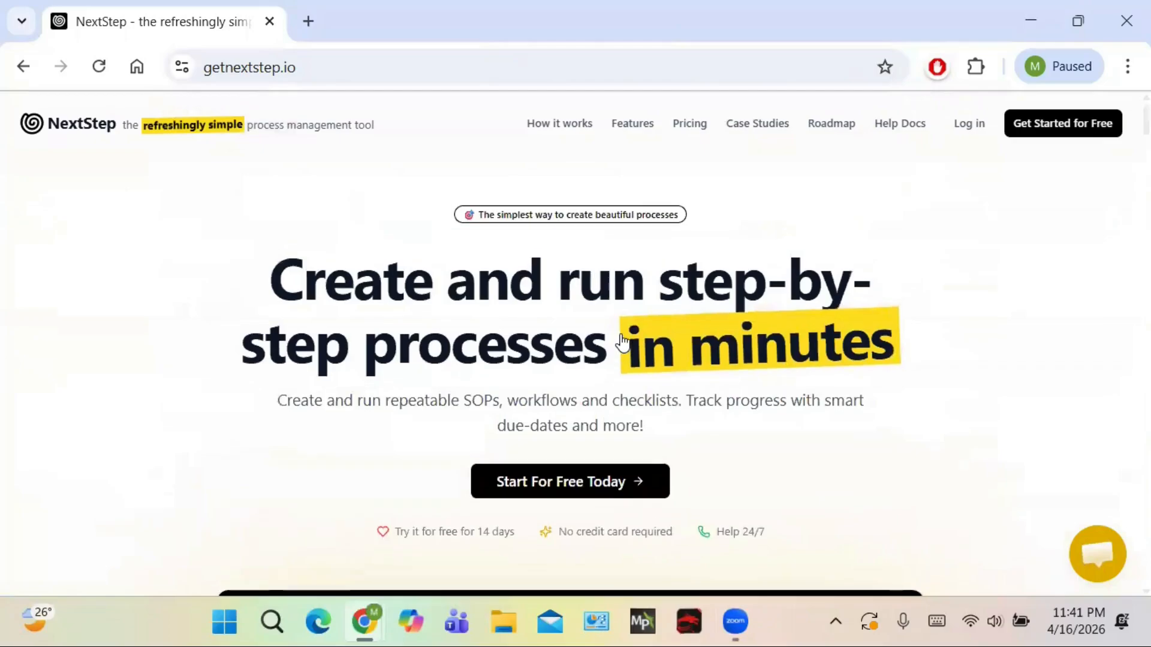
click(978, 131)
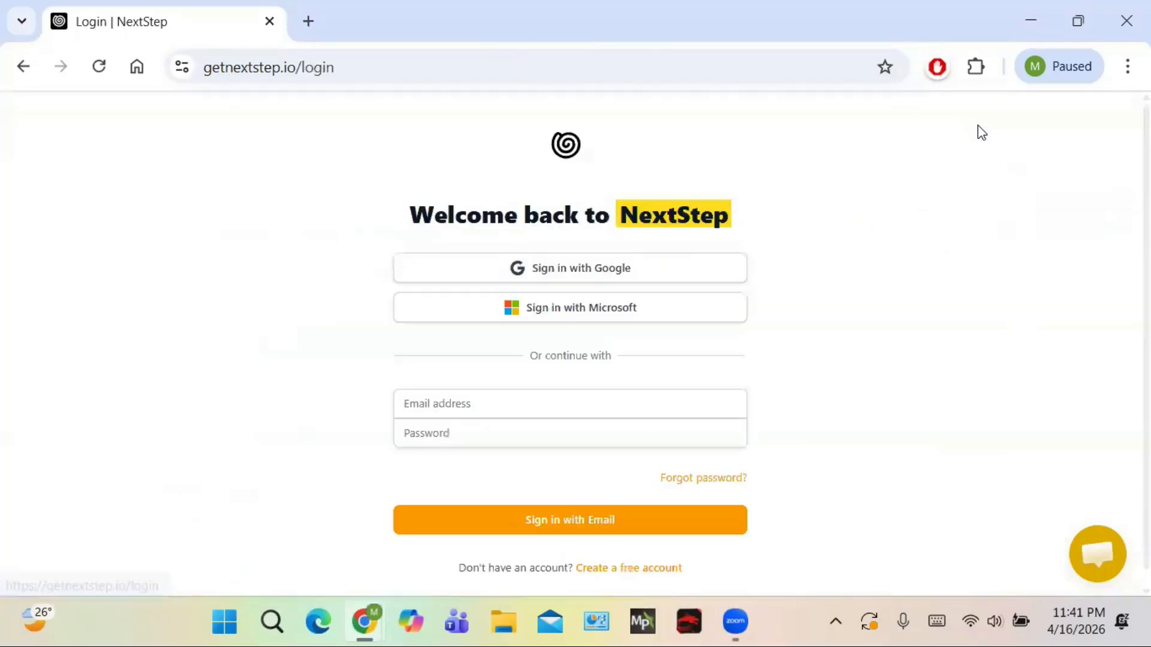
click(630, 282)
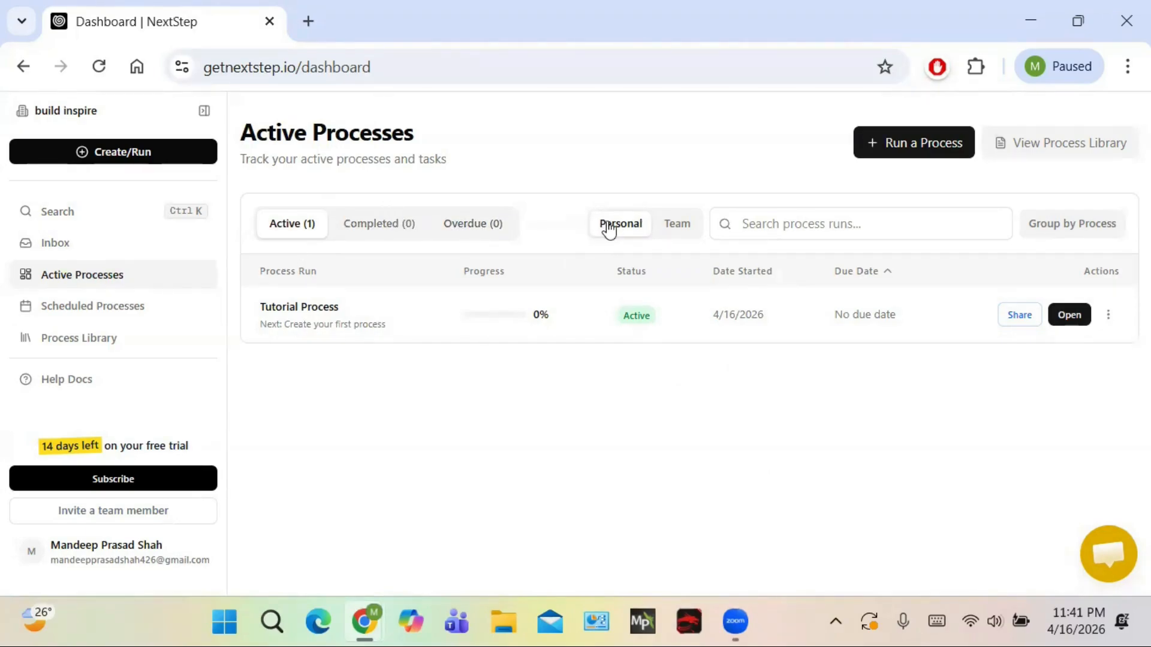
Start creating a new process and choose a pre-built template as the creation method.
click(685, 230)
click(116, 153)
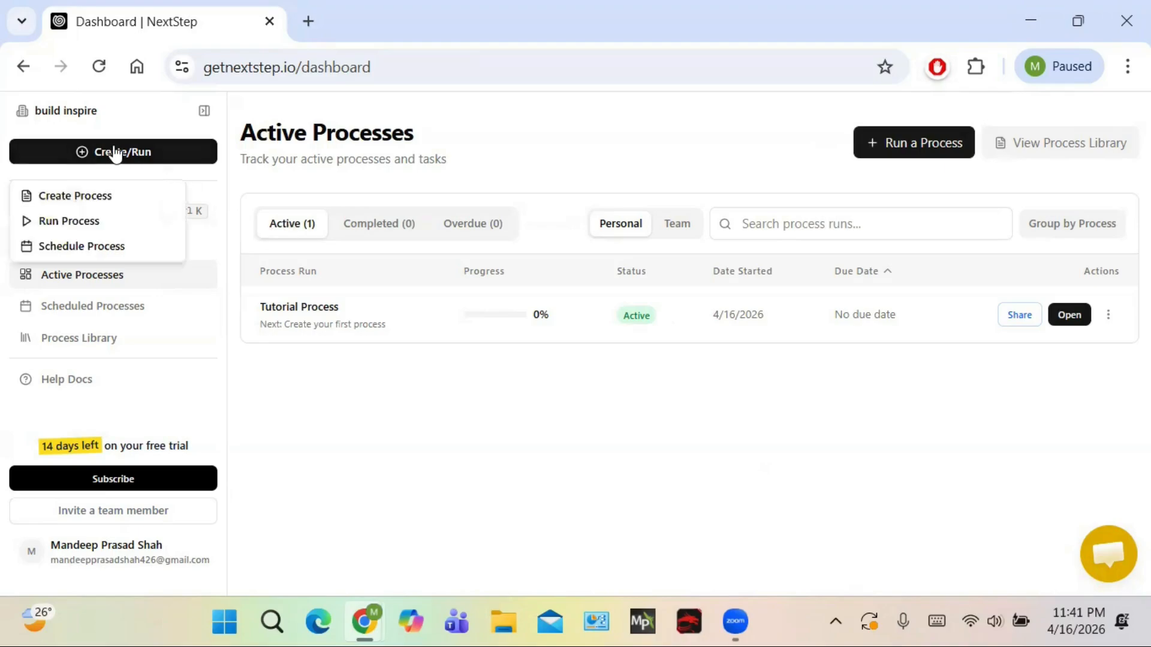
click(93, 198)
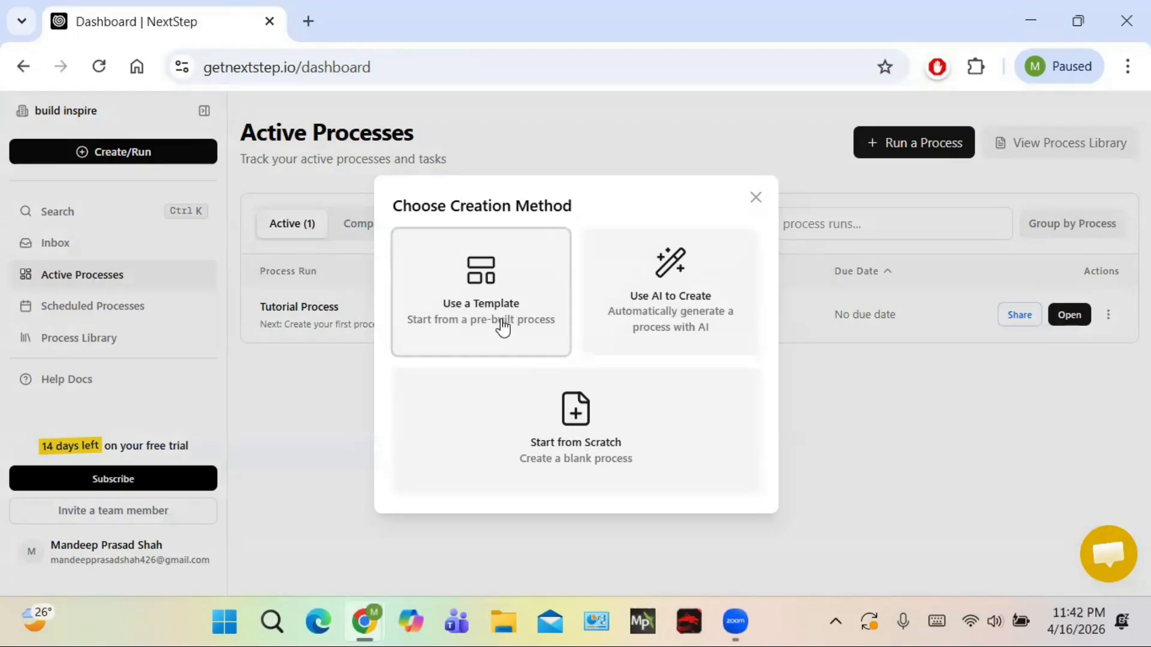
click(478, 295)
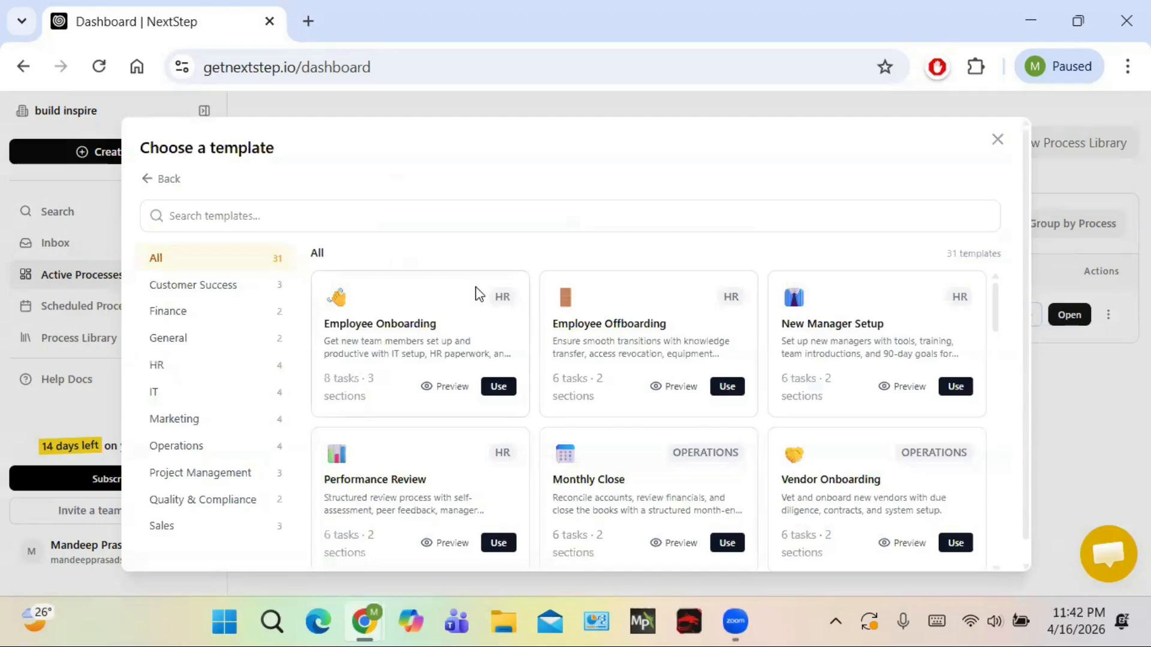
Browse the full list of process templates across all categories for a suitable one.
scroll(665, 423, down, 3)
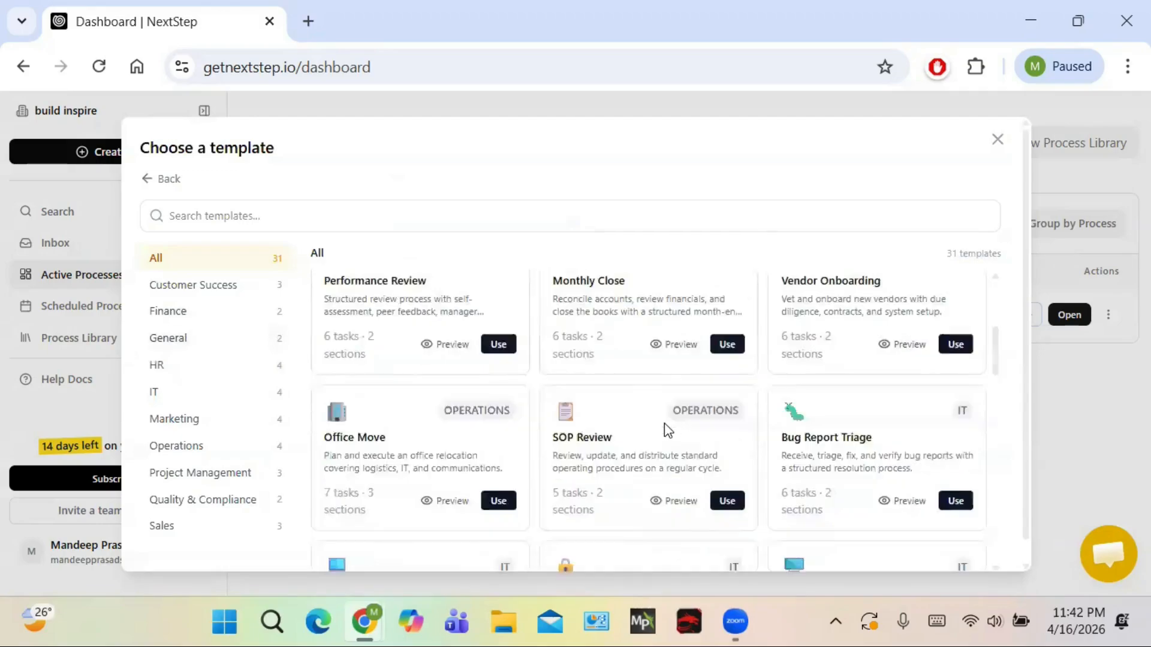
scroll(664, 423, down, 12)
scroll(664, 423, up, 8)
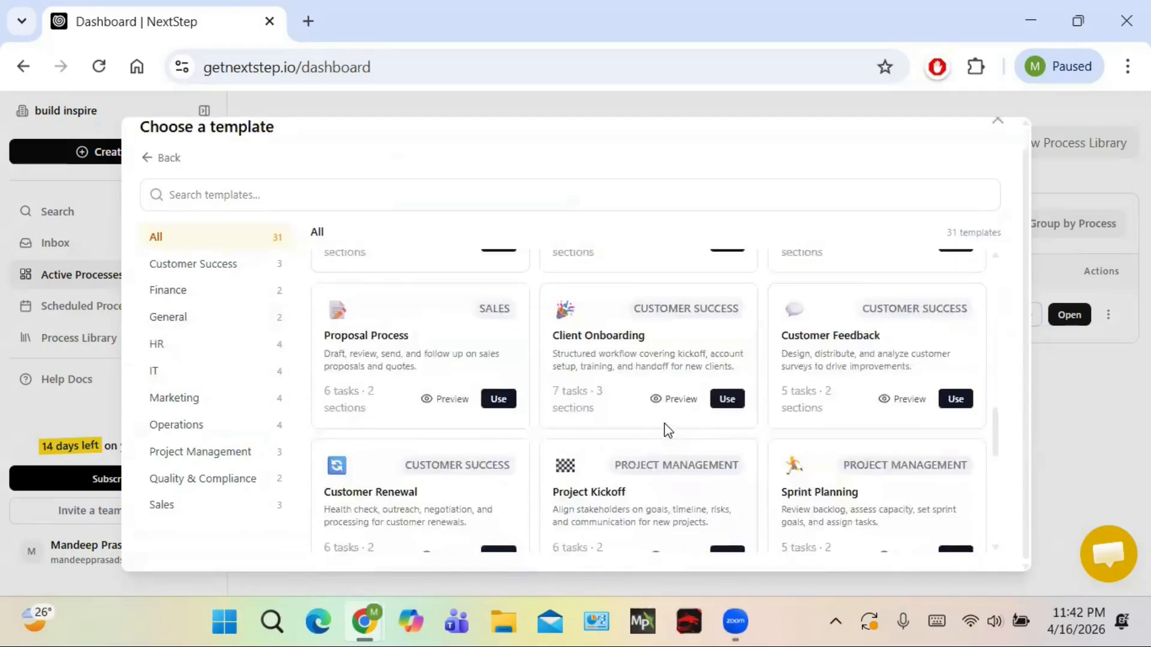
scroll(664, 423, up, 5)
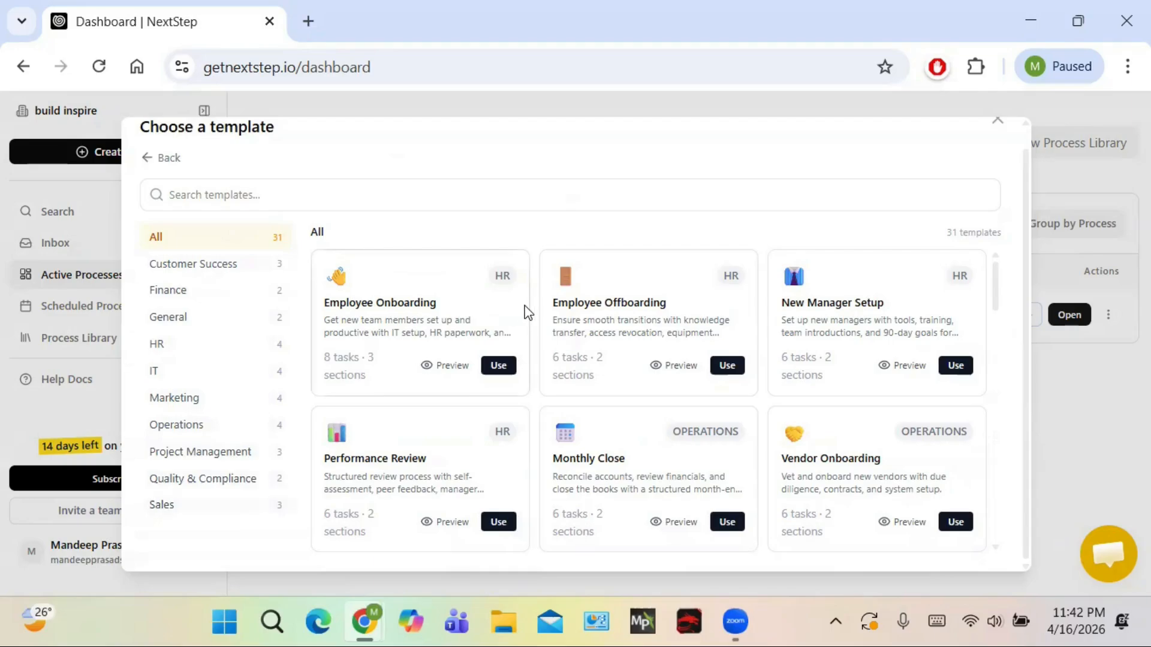
scroll(527, 311, down, 3)
scroll(528, 311, up, 2)
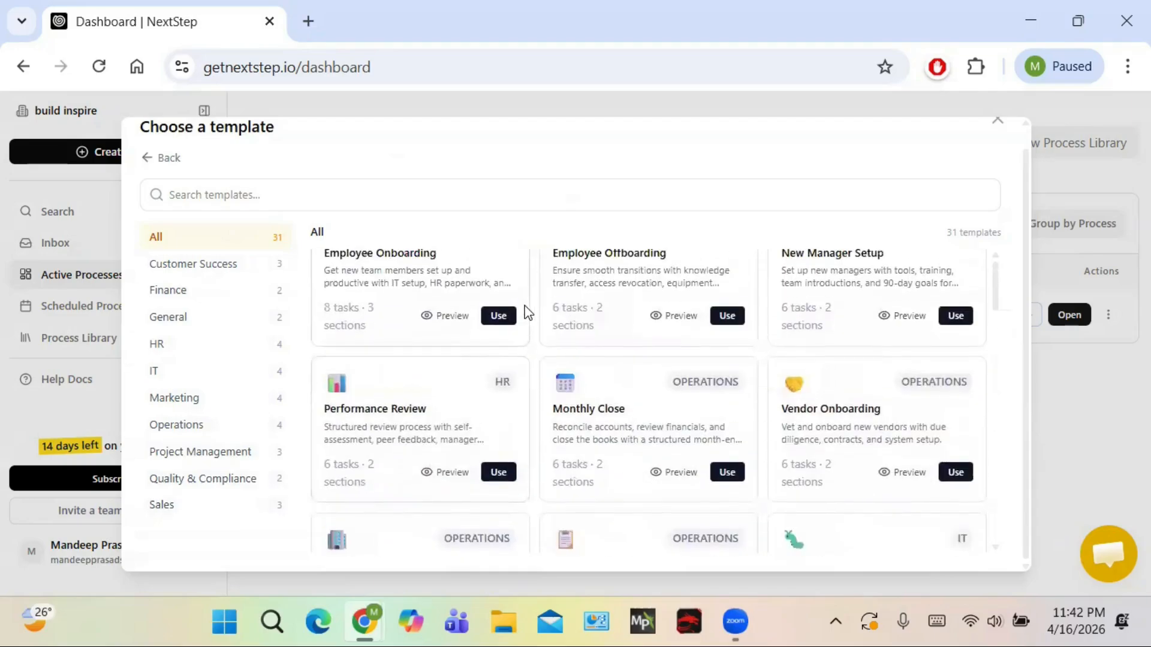
scroll(527, 312, up, 1)
scroll(527, 311, down, 2)
scroll(527, 312, up, 2)
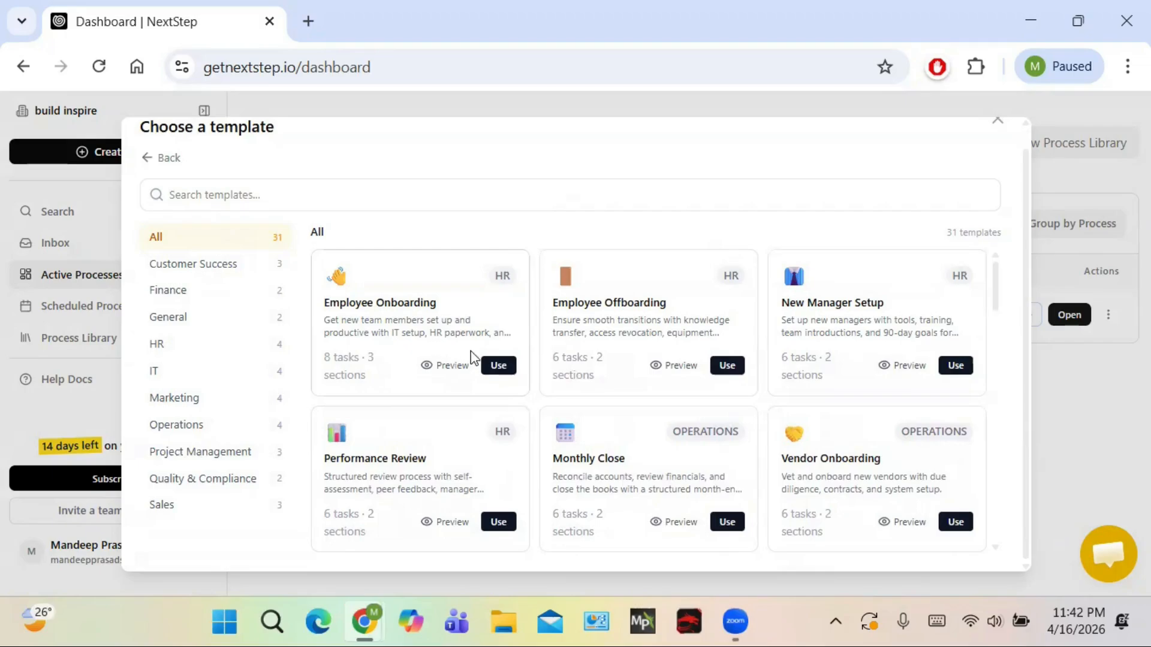
Preview the Employee Onboarding template and examine the tasks in its Pre-Arrival Setup, First Day and First Week sections.
click(431, 370)
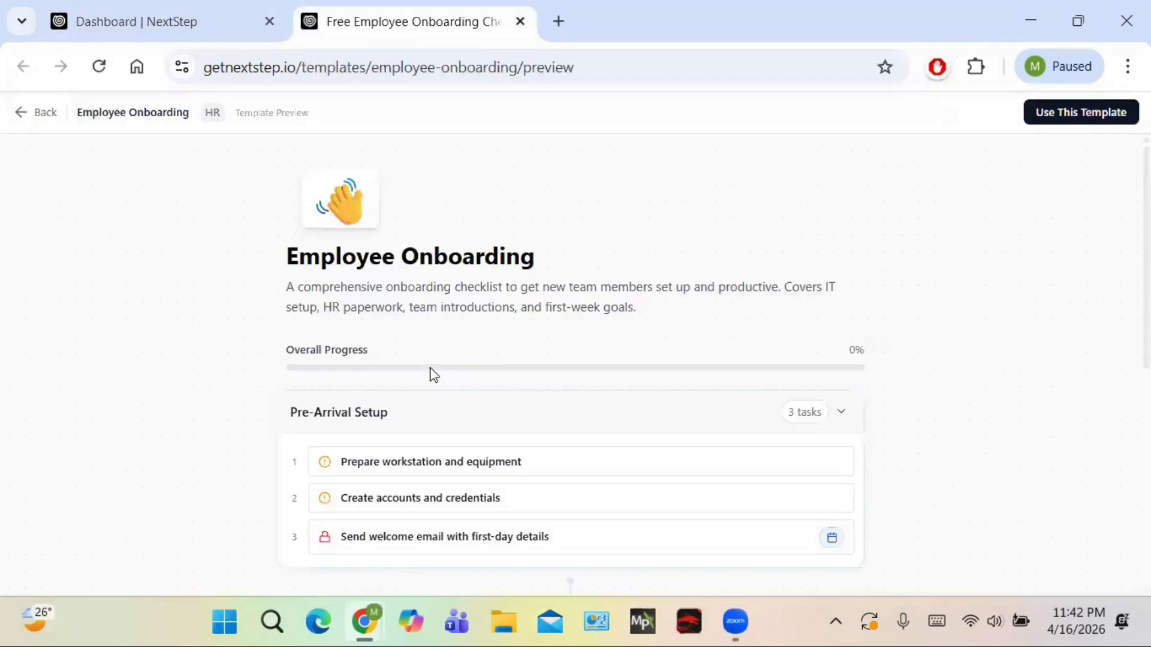
scroll(508, 419, down, 2)
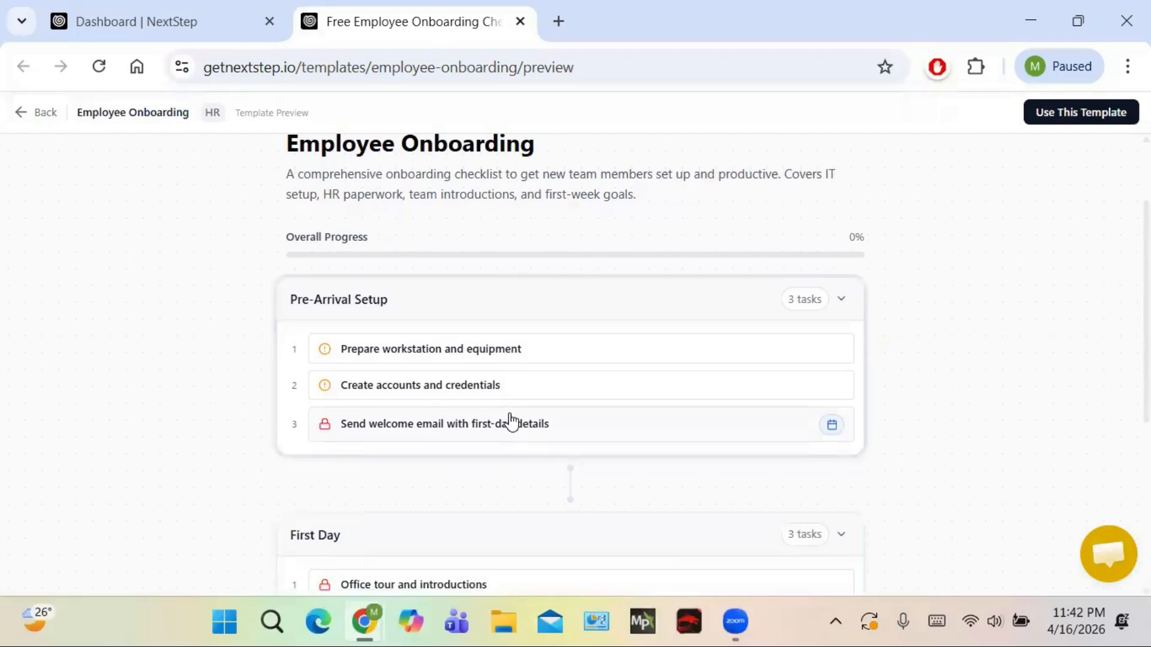
scroll(510, 420, up, 2)
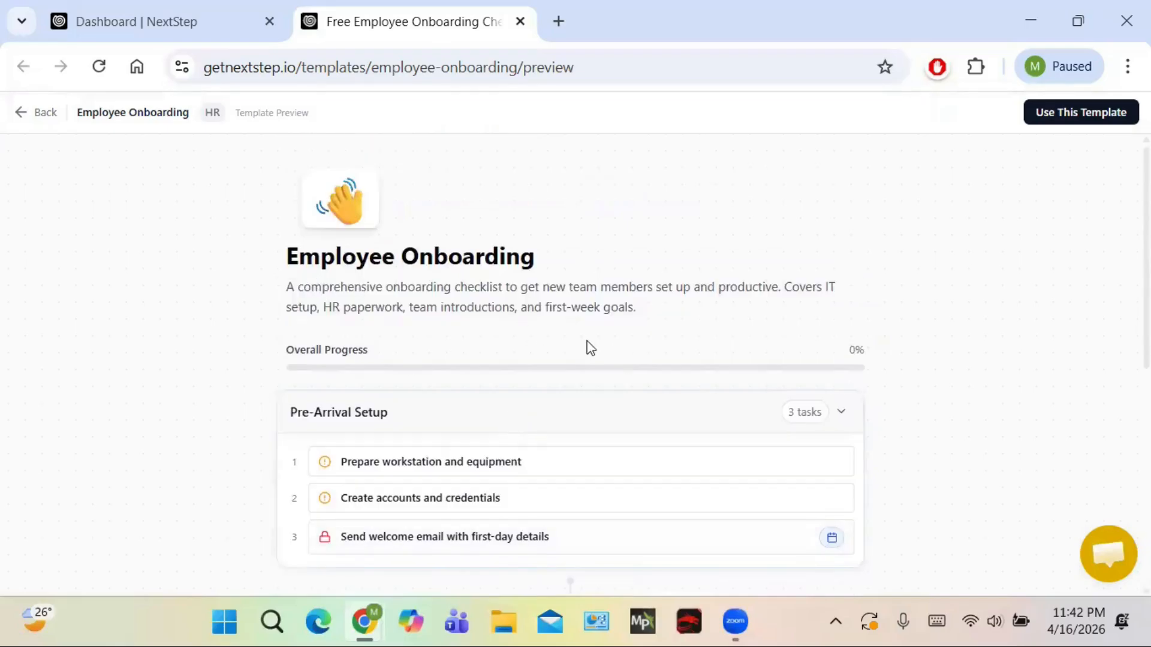
scroll(607, 353, down, 2)
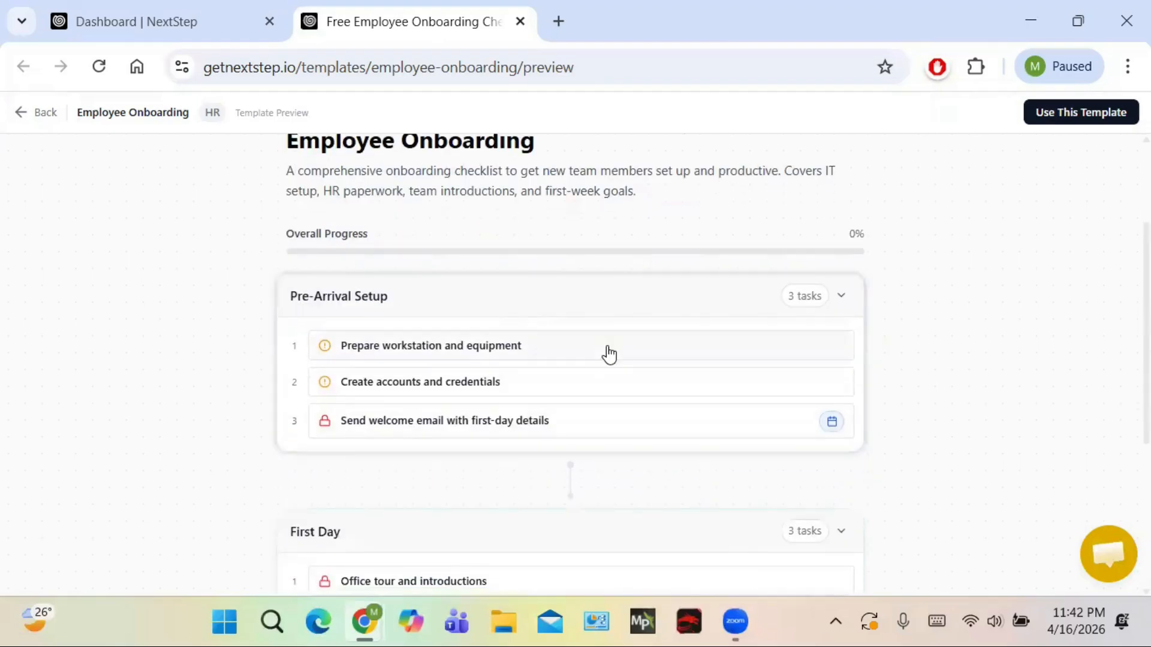
scroll(607, 353, down, 2)
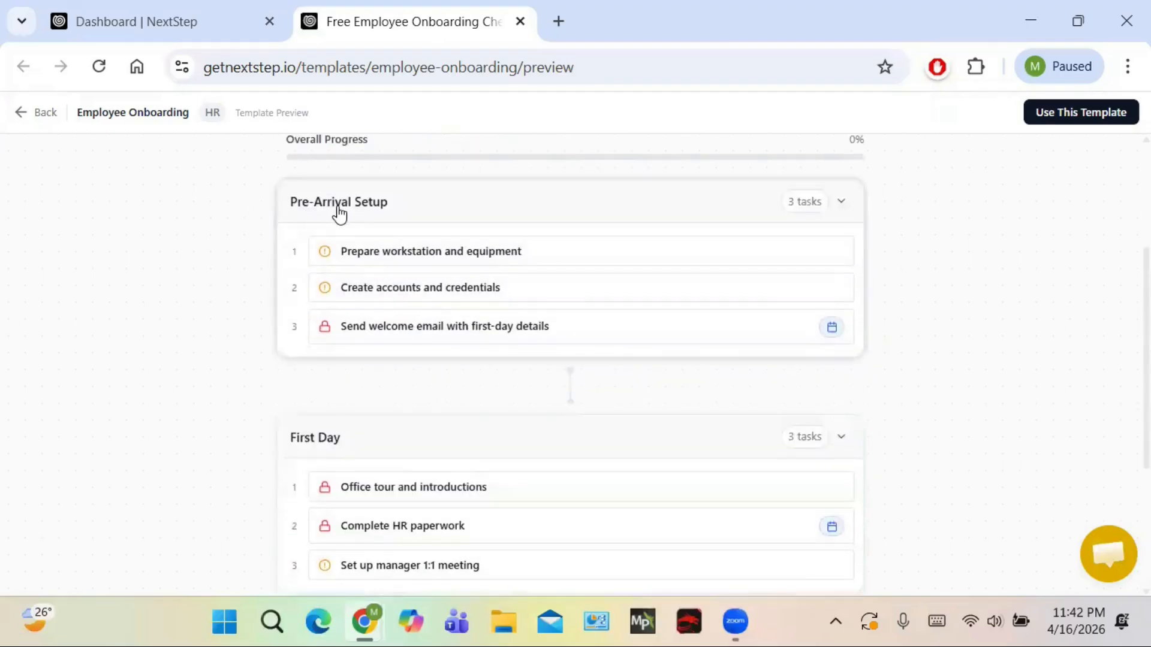
scroll(429, 411, down, 4)
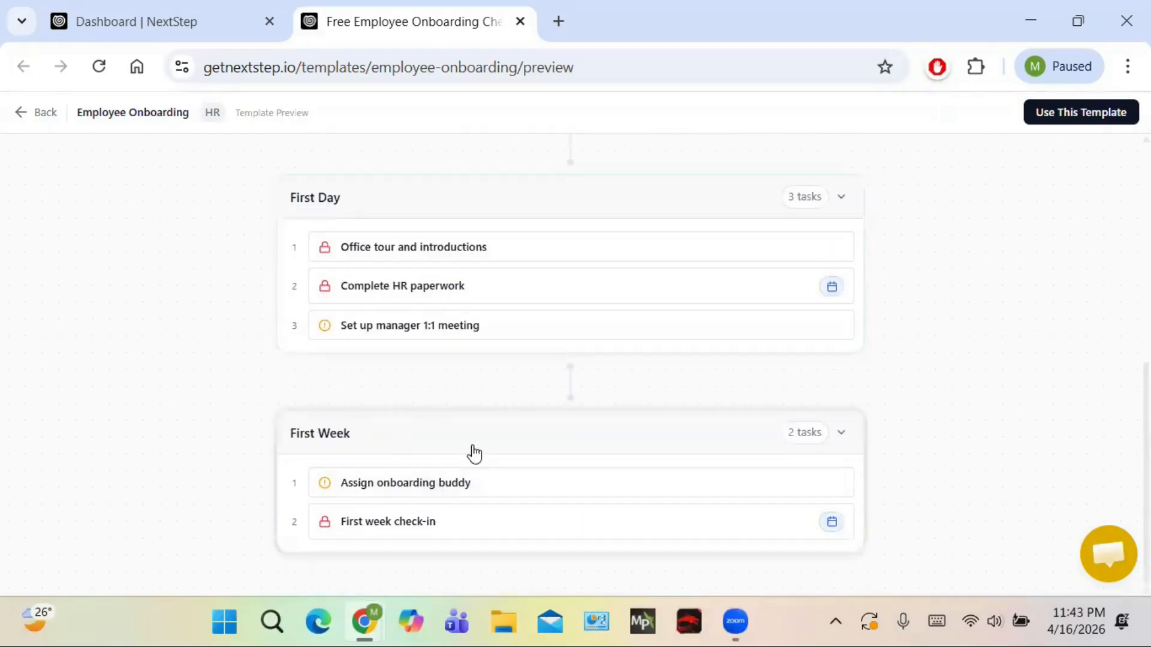
scroll(473, 451, up, 6)
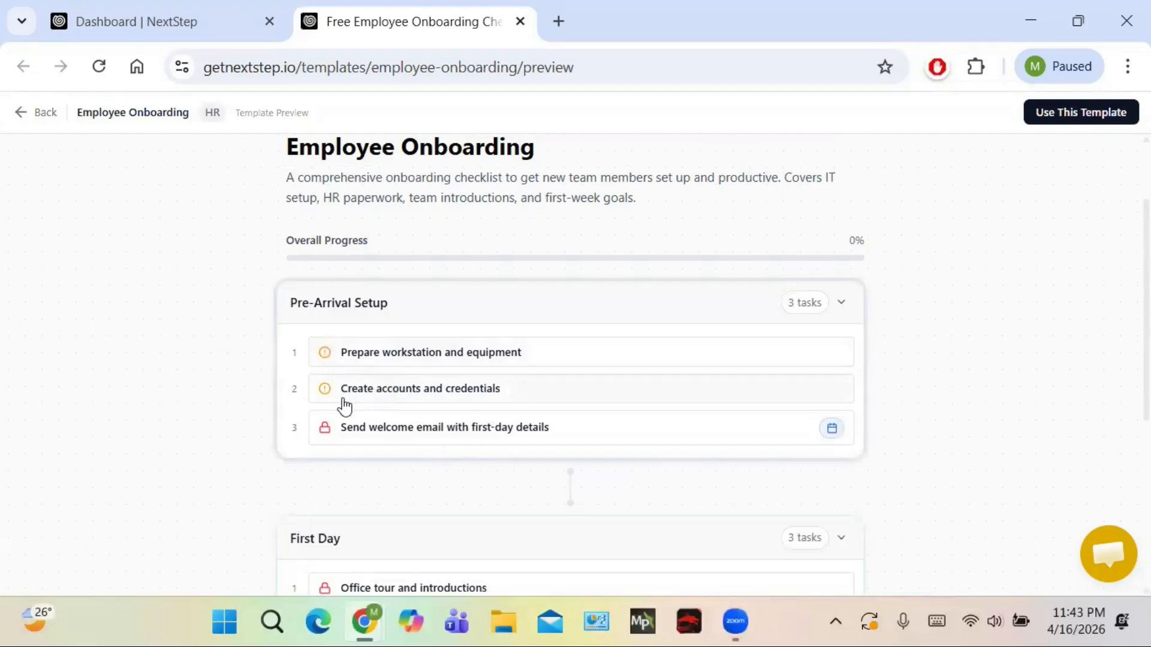
scroll(343, 405, up, 2)
scroll(345, 407, down, 7)
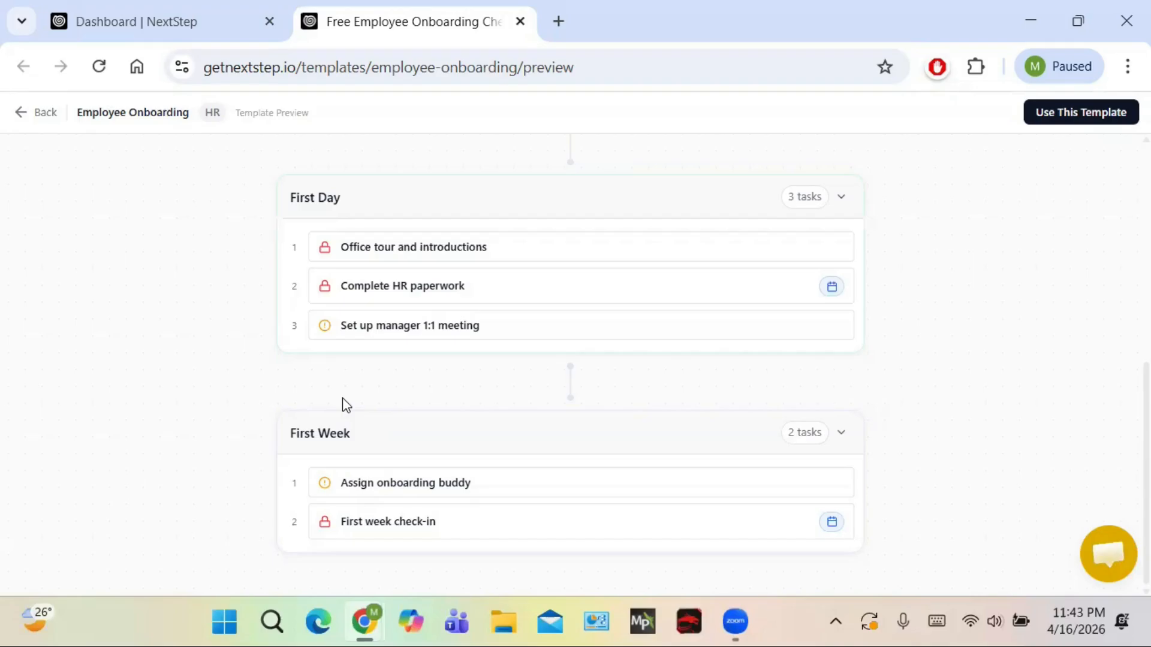
scroll(346, 405, up, 6)
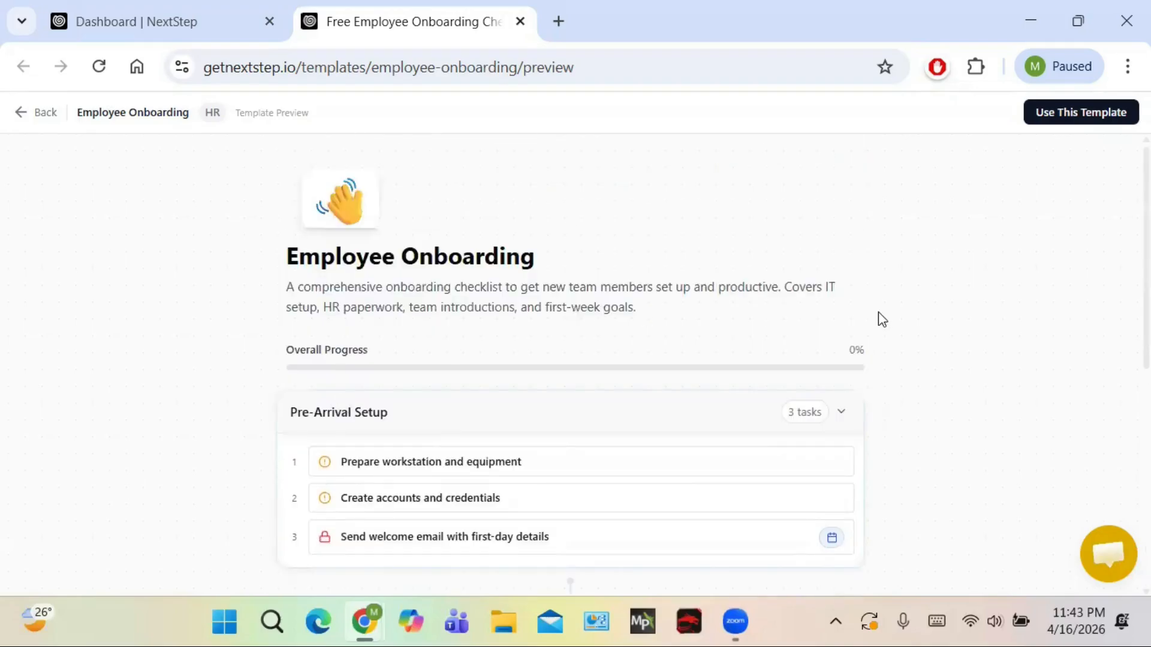
Create a process from the Employee Onboarding template and review its sections and tasks in the process editor.
click(1071, 116)
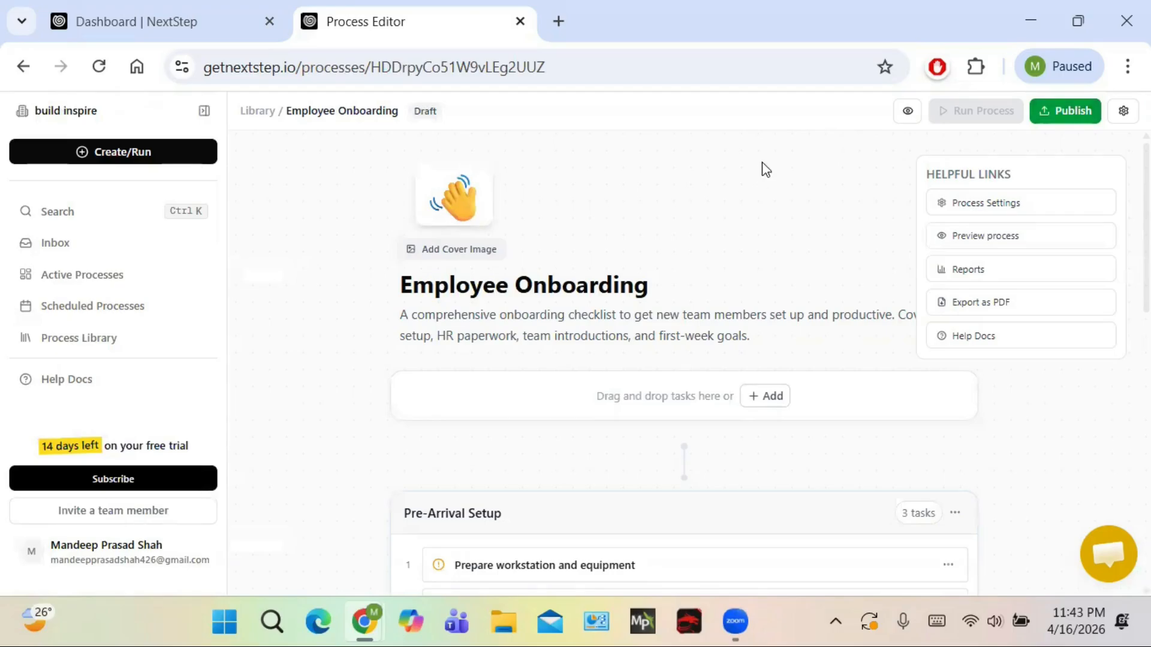
scroll(537, 390, down, 5)
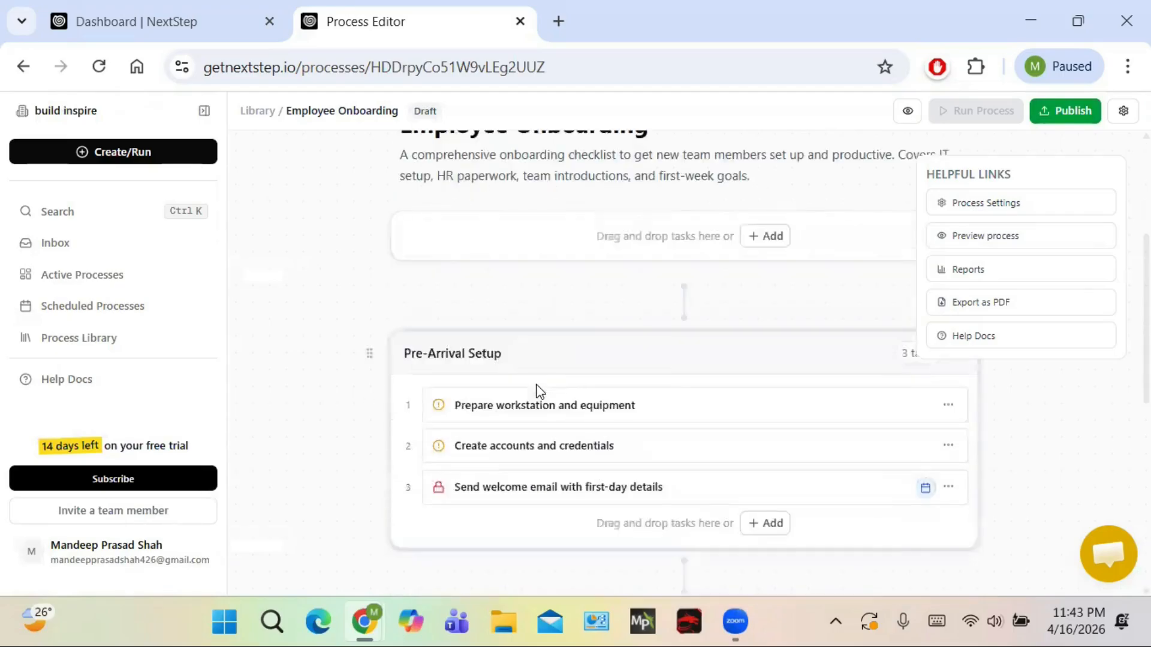
scroll(538, 391, down, 7)
scroll(538, 390, up, 12)
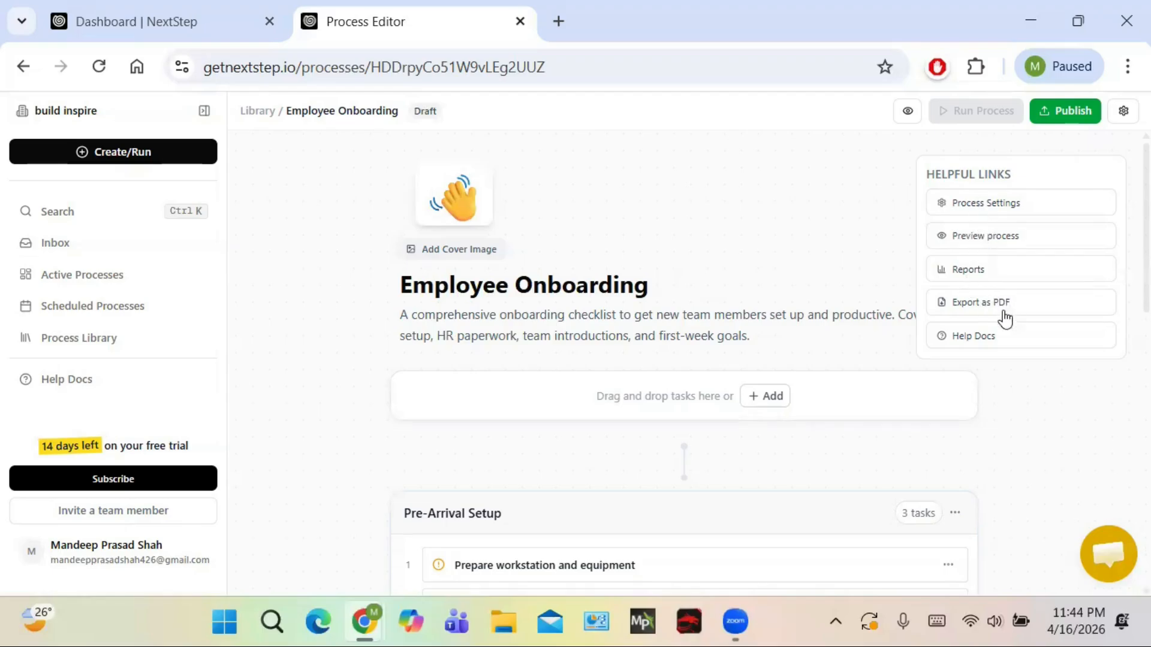
scroll(661, 342, down, 10)
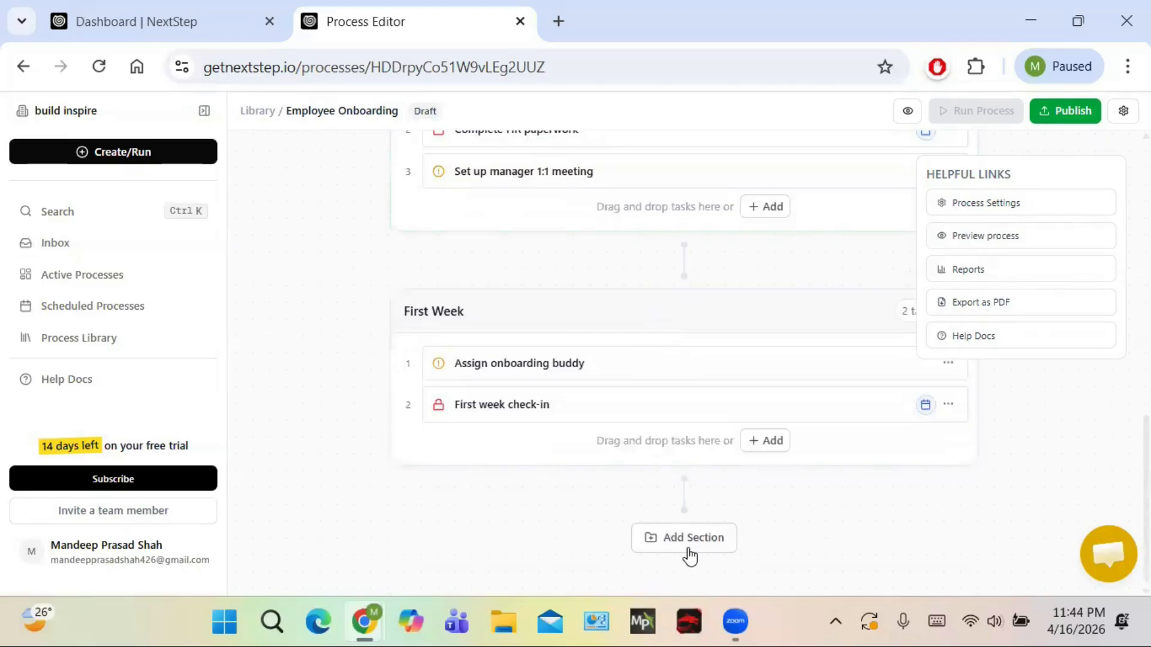
scroll(646, 245, up, 10)
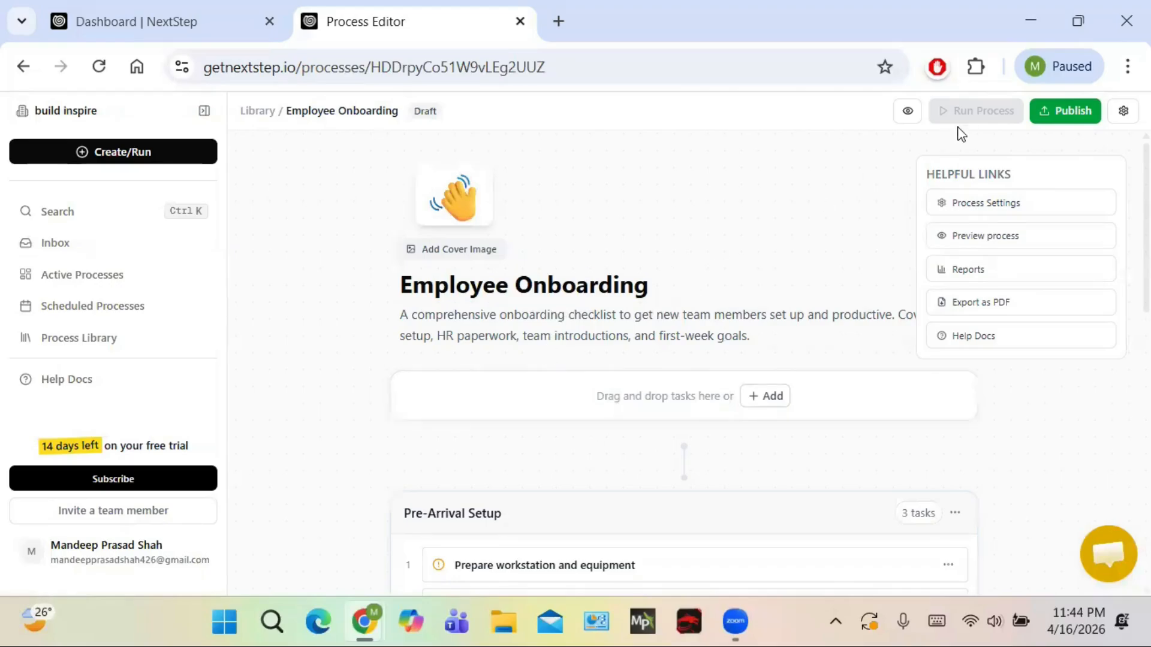
Publish the Employee Onboarding process and copy its shareable link.
click(1056, 111)
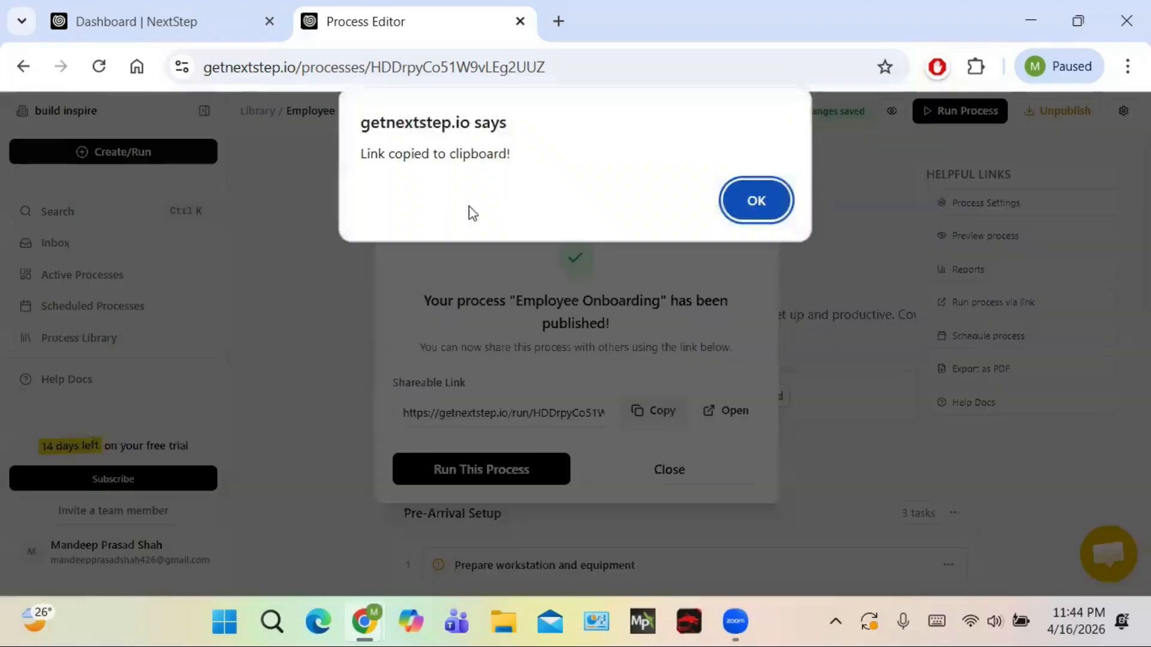
click(761, 203)
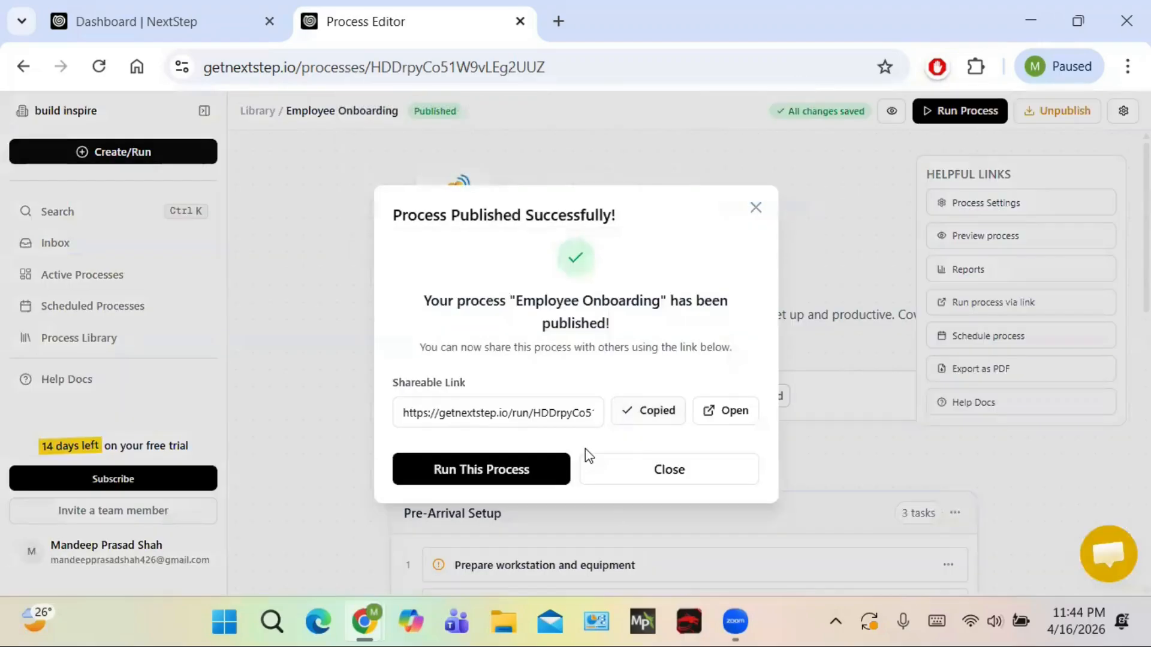
click(533, 468)
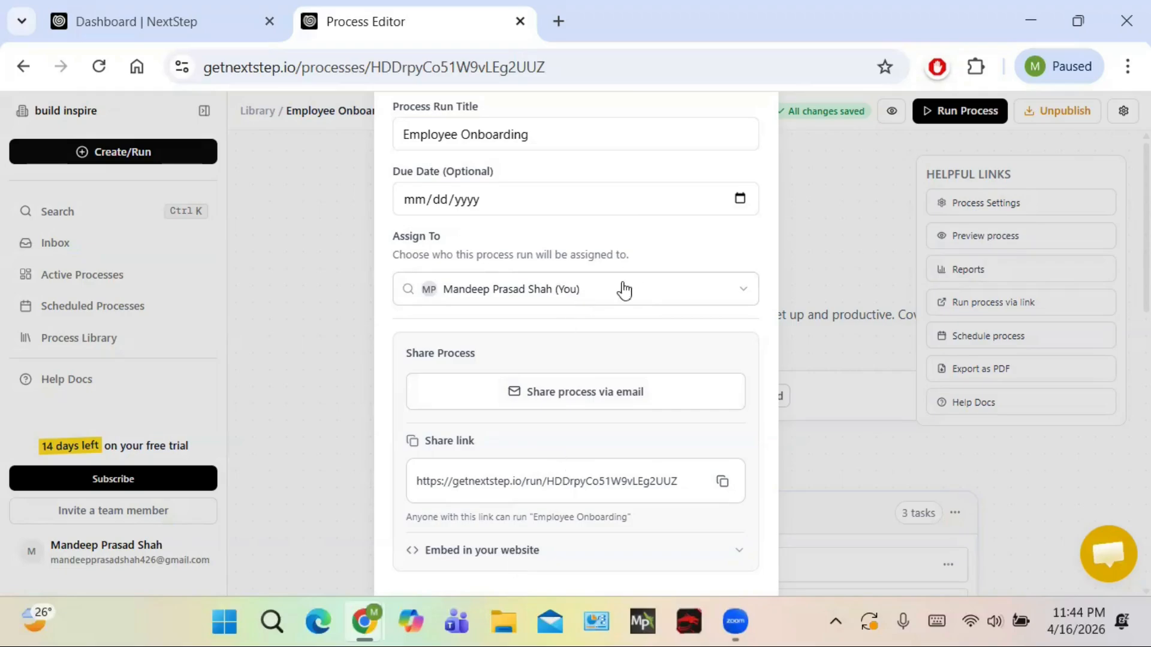
click(298, 193)
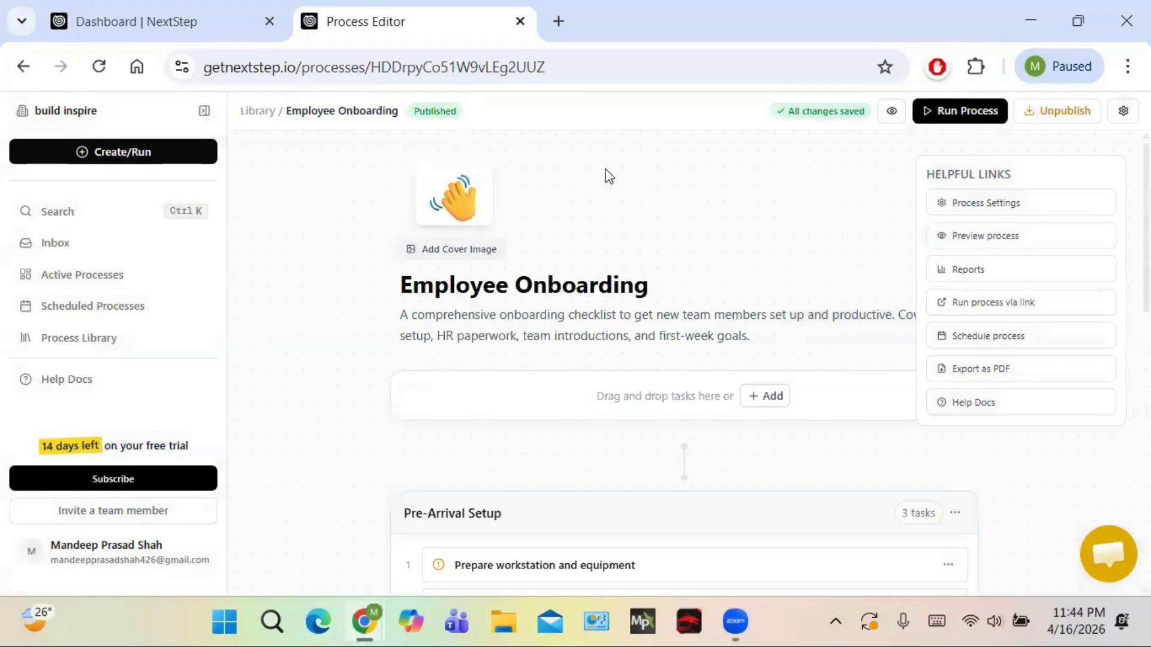
Open the copied process link in a new browser tab and start the Employee Onboarding run.
key(ctrl+t)
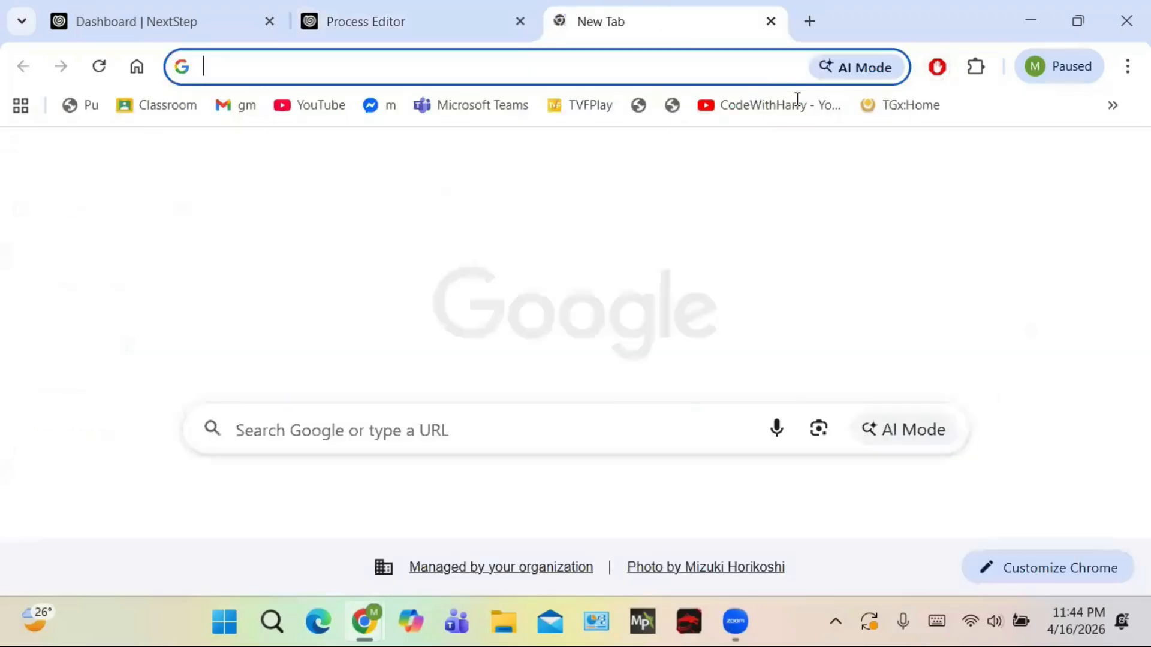
key(ctrl+v)
key(Return)
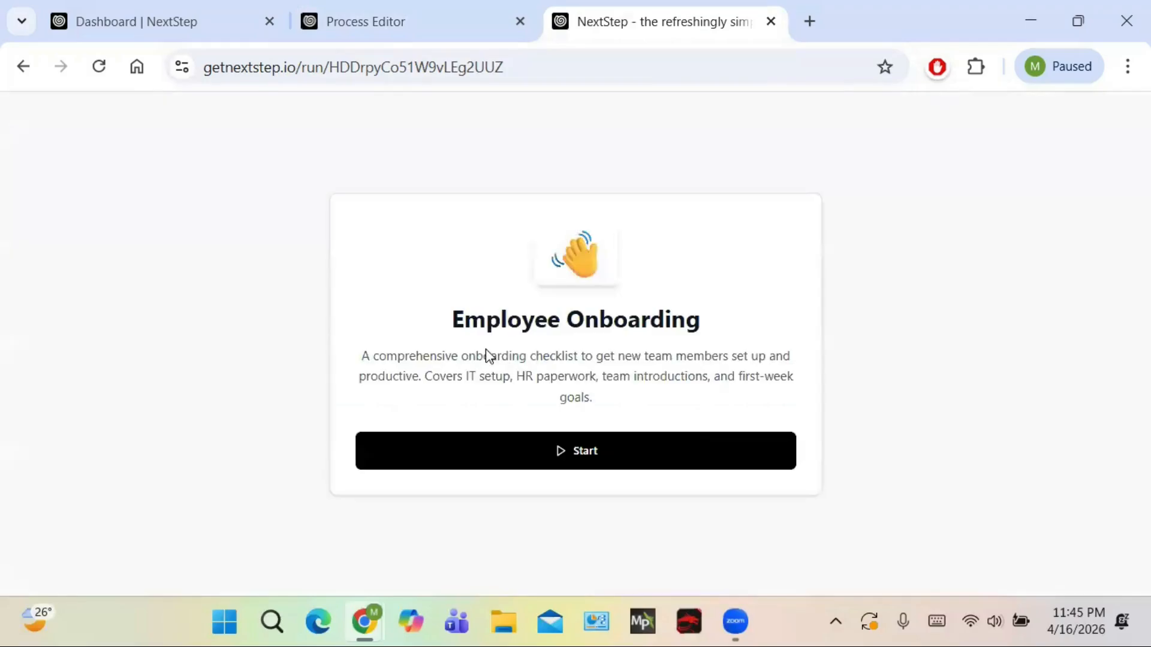
click(586, 447)
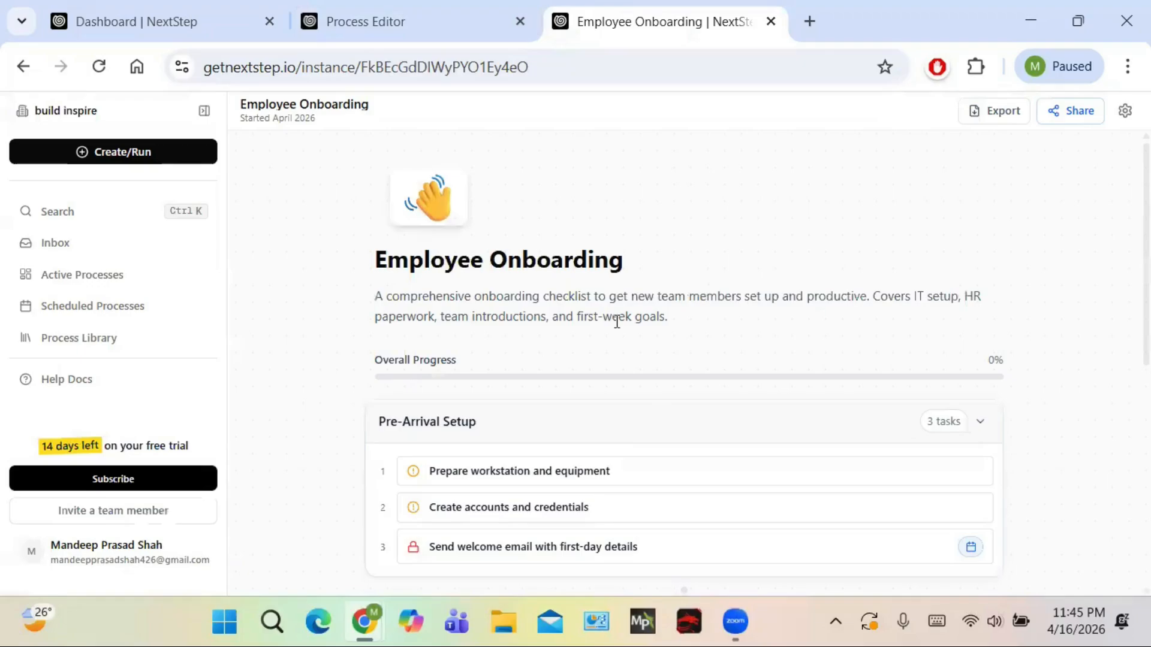
scroll(628, 342, down, 3)
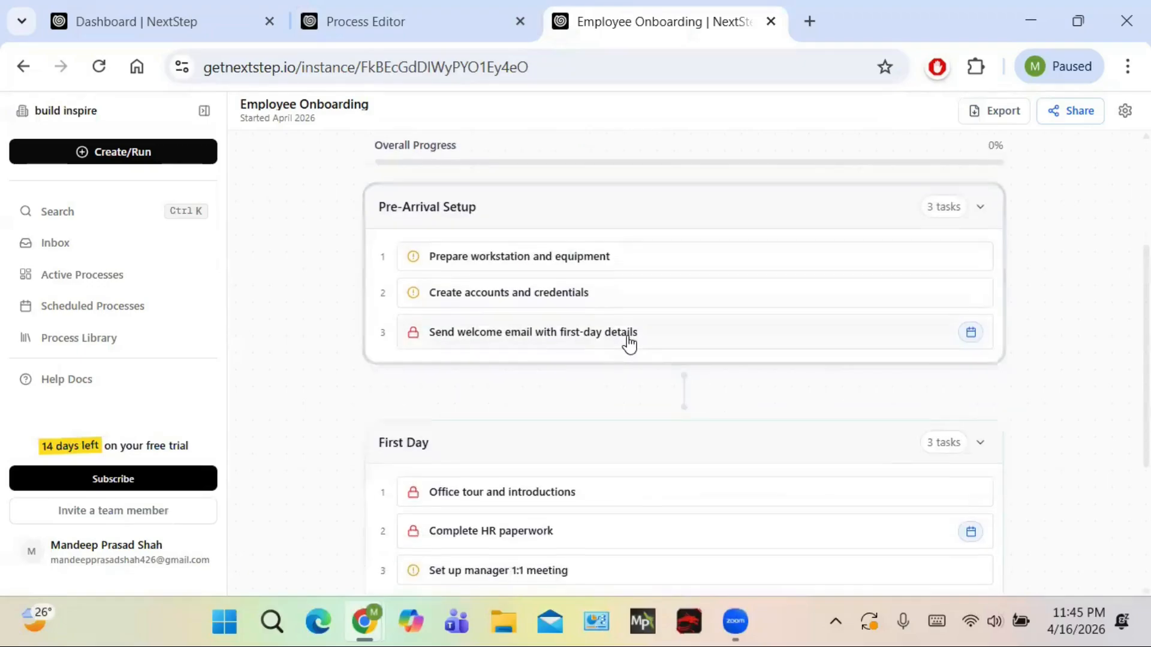
scroll(628, 343, up, 1)
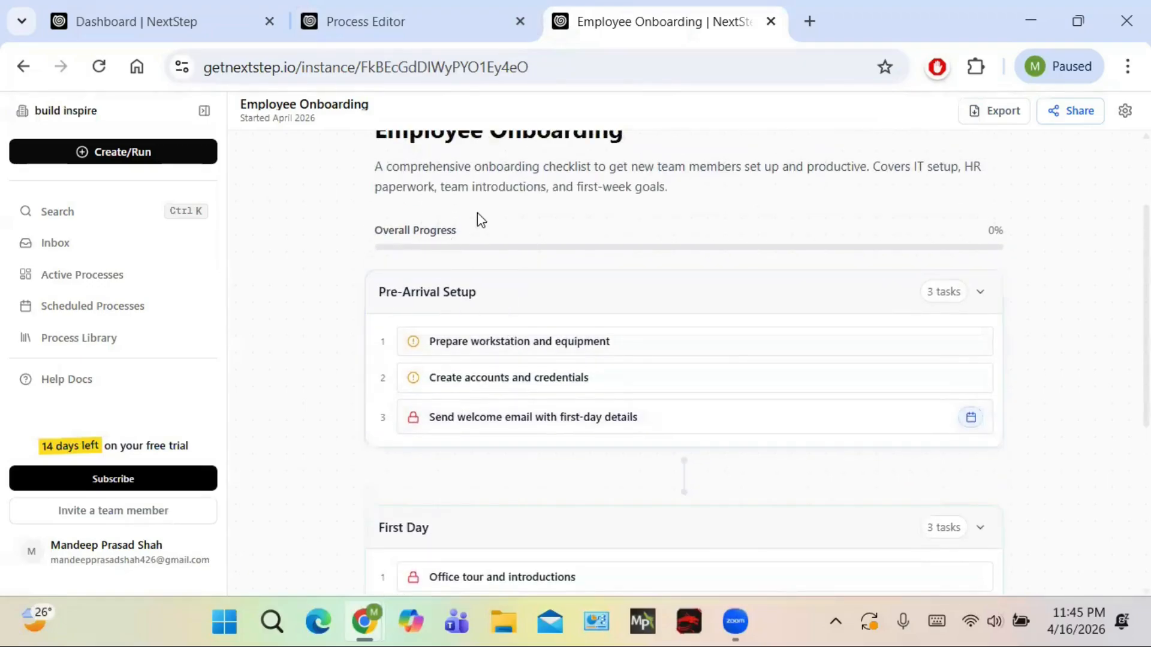
Complete the Prepare workstation and equipment task with computer serial number "fgfeugyfy" and equipment type Desktop.
click(459, 346)
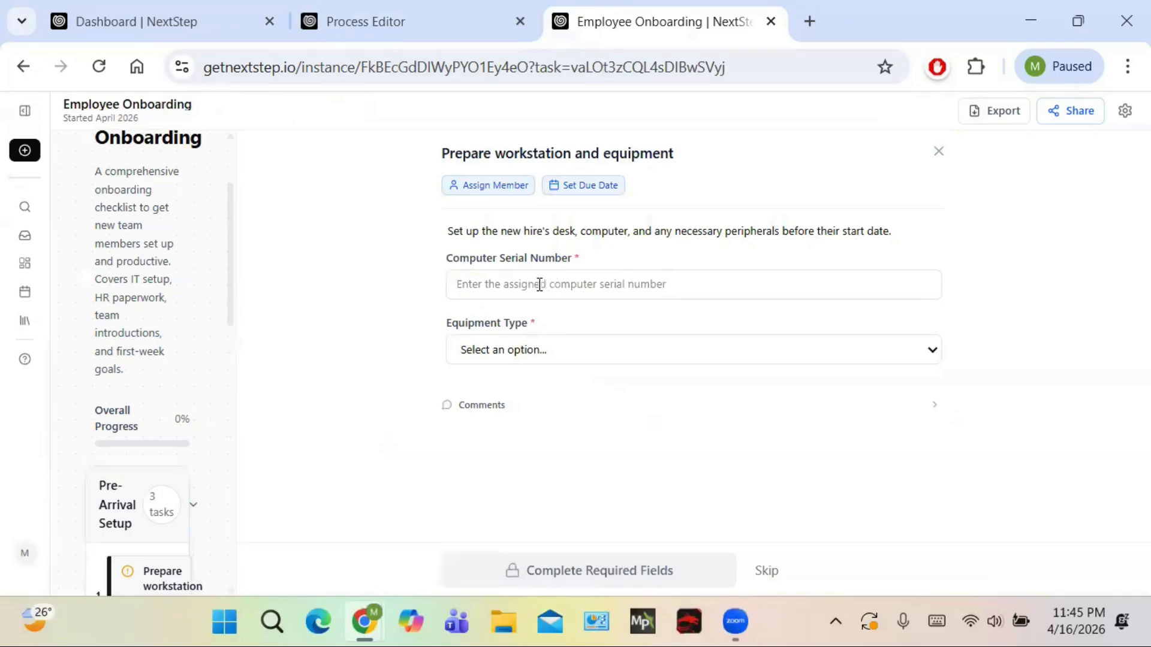
click(494, 283)
text(fgfeugyfy)
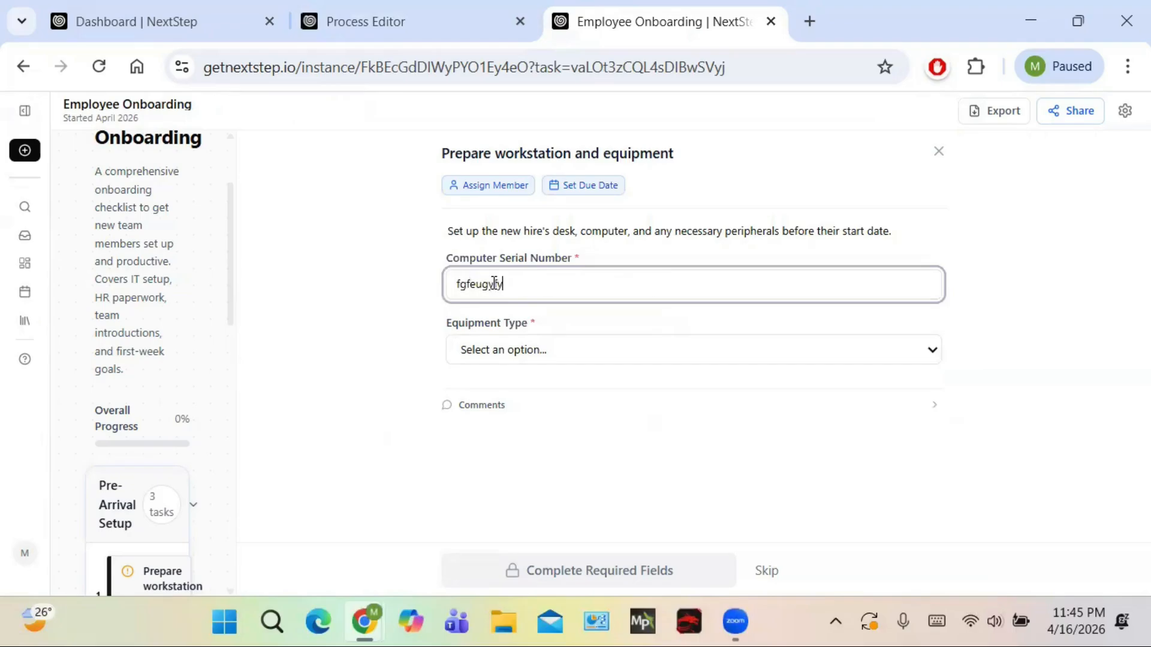
click(617, 353)
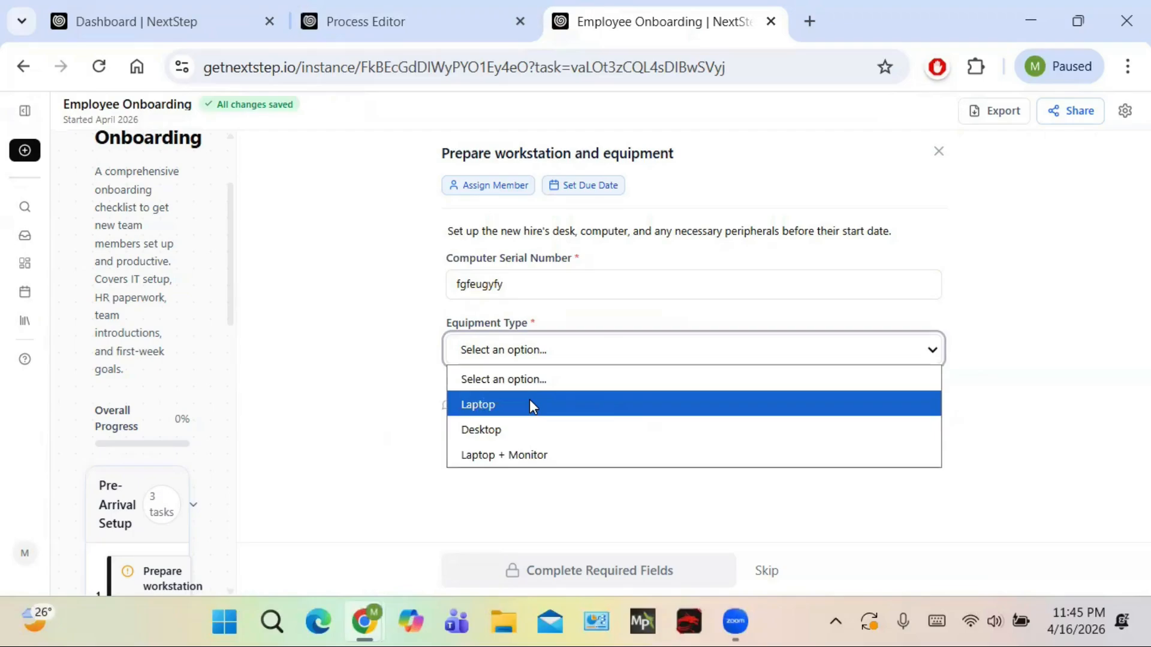
click(525, 429)
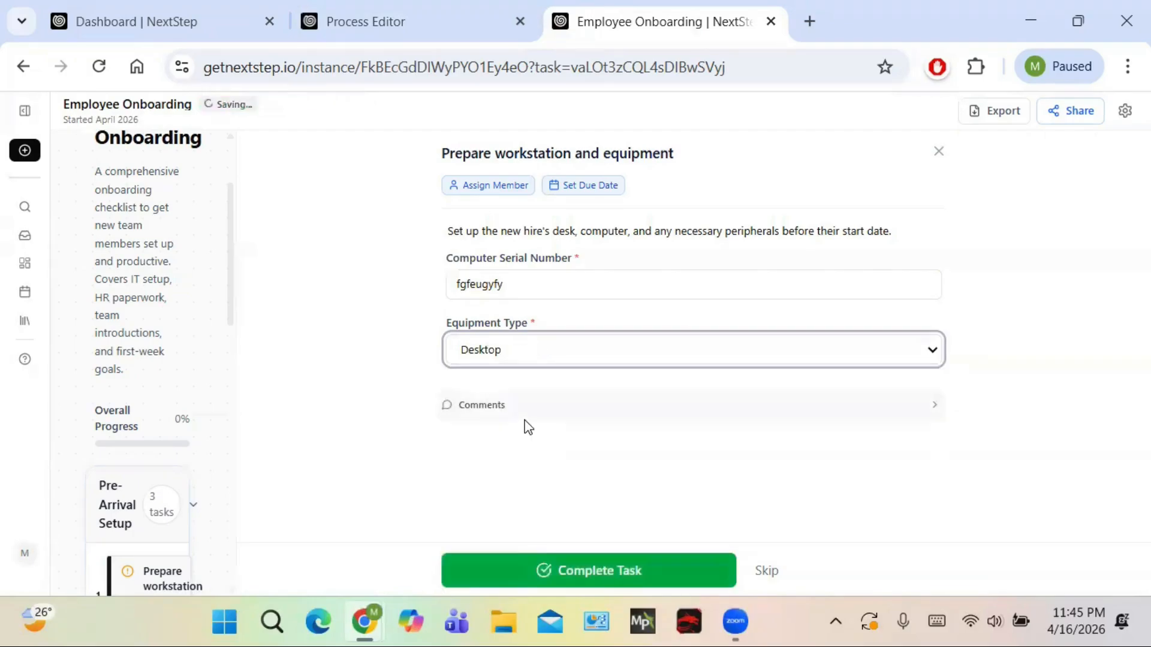
click(602, 570)
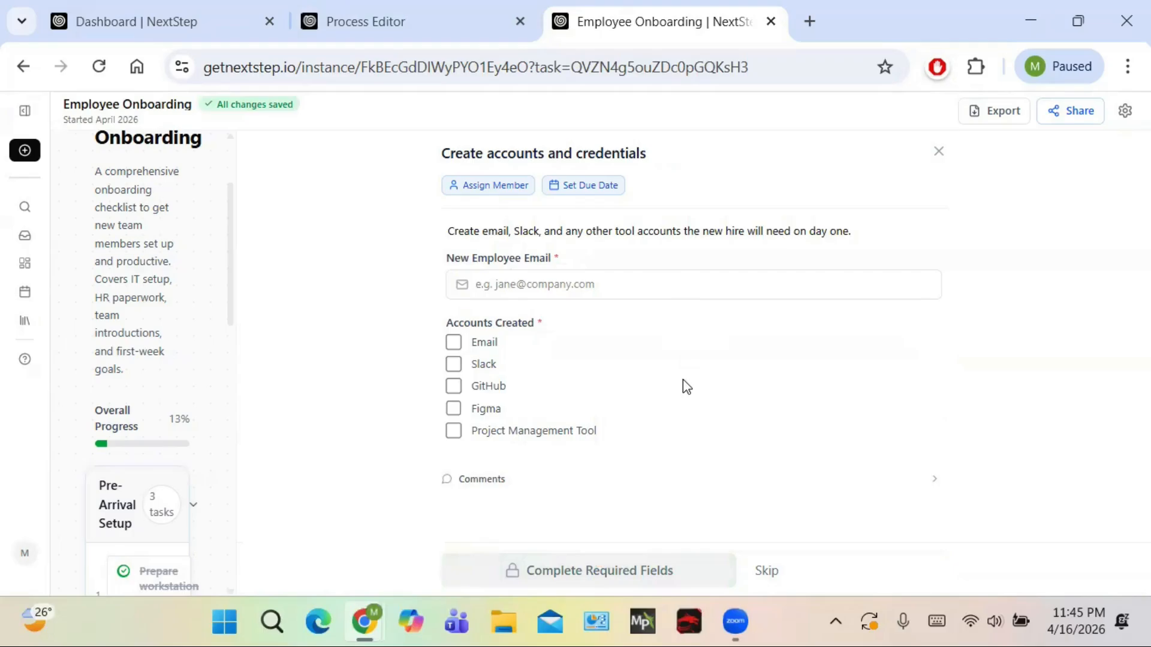
Close the Create accounts and credentials task and review the run's overall progress and task list.
click(940, 155)
scroll(629, 288, up, 2)
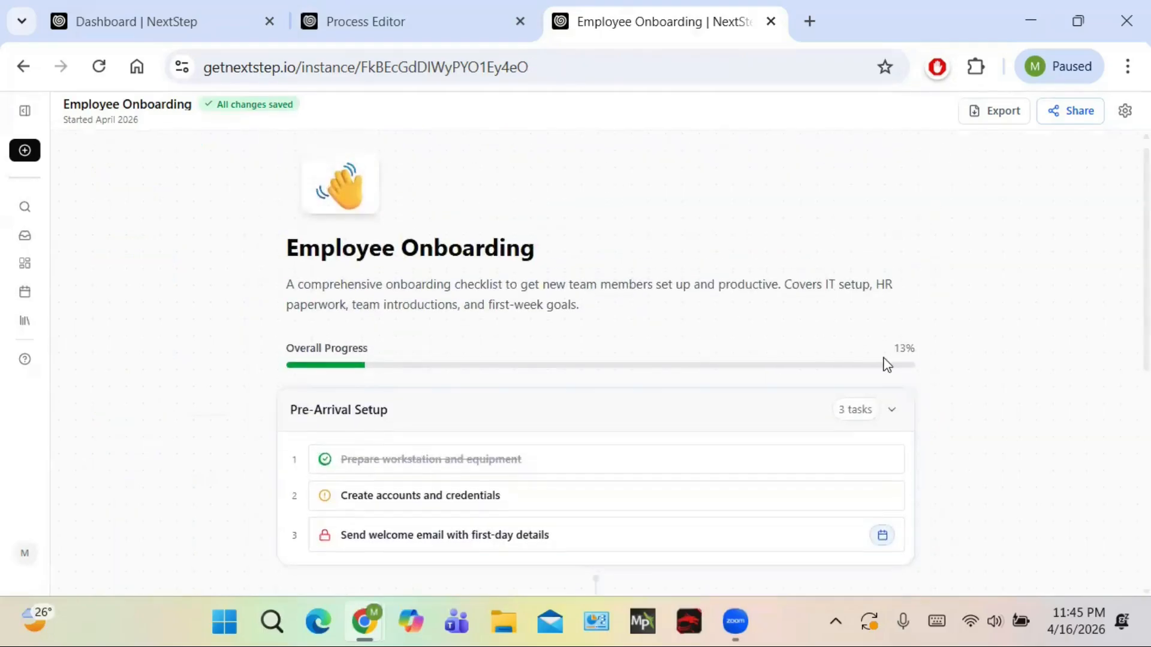
scroll(390, 372, down, 7)
scroll(390, 372, up, 6)
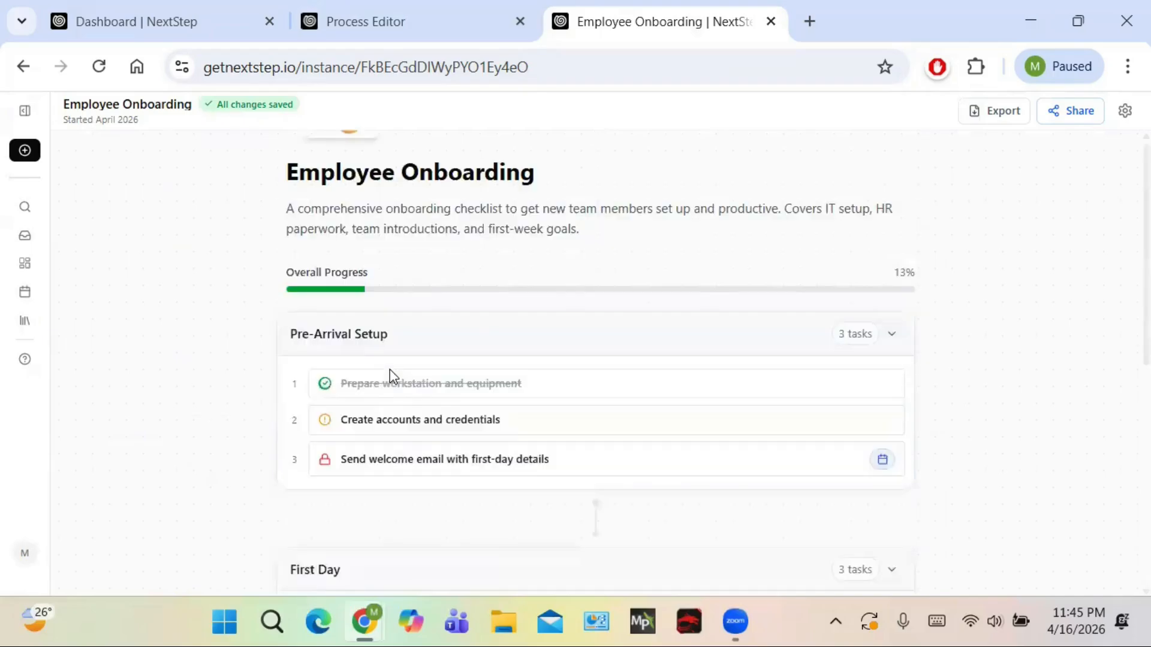
scroll(389, 370, up, 2)
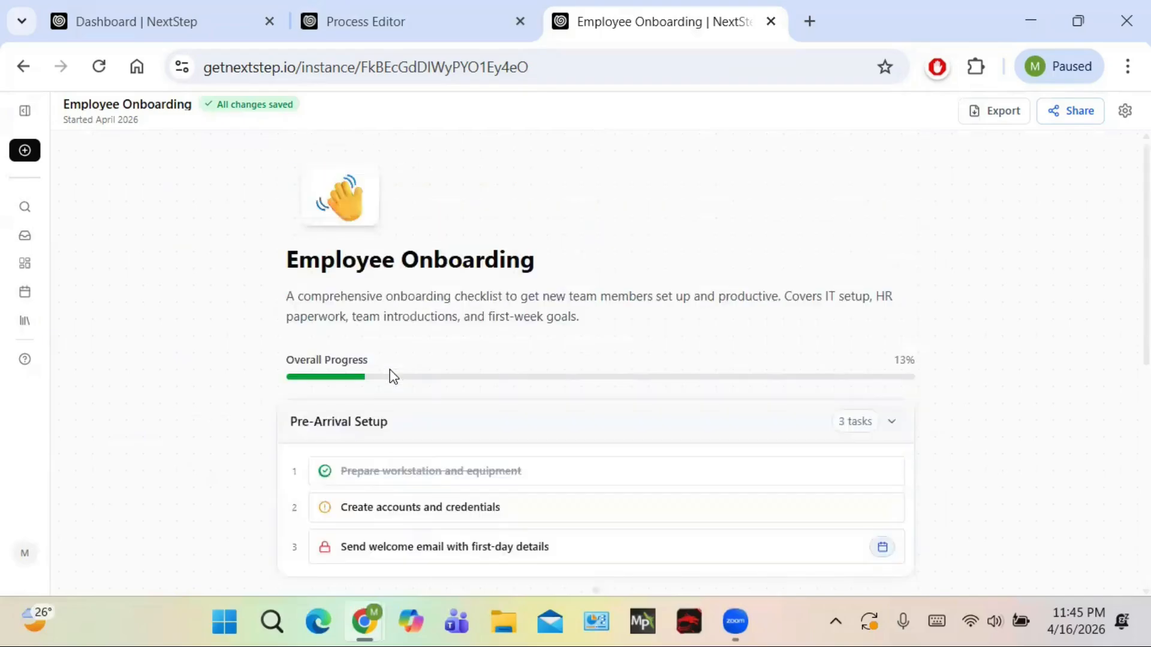
Return to the dashboard, dismiss the template chooser, and open the active Employee Onboarding run to review its sections.
key(ctrl+1)
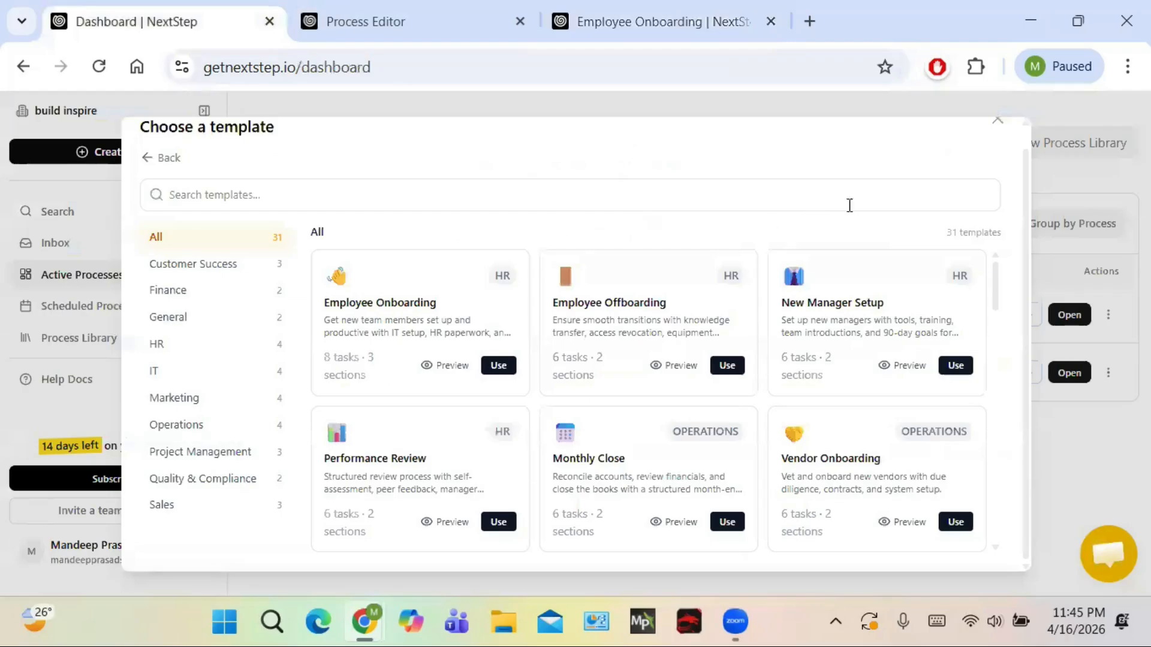
click(999, 124)
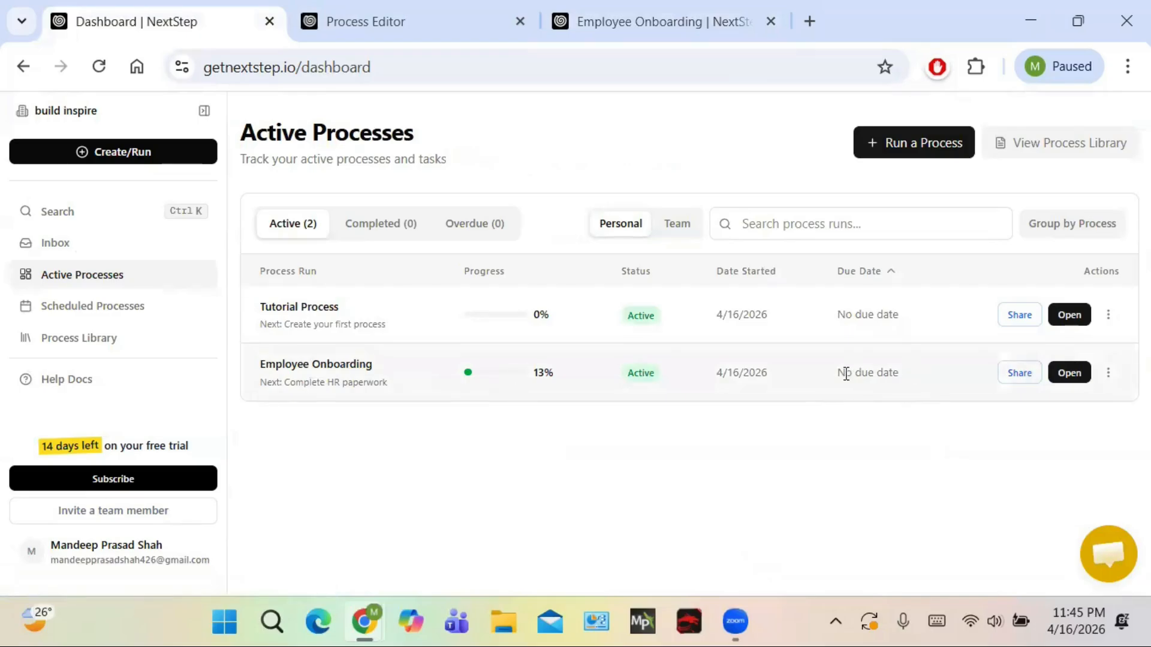
click(1065, 372)
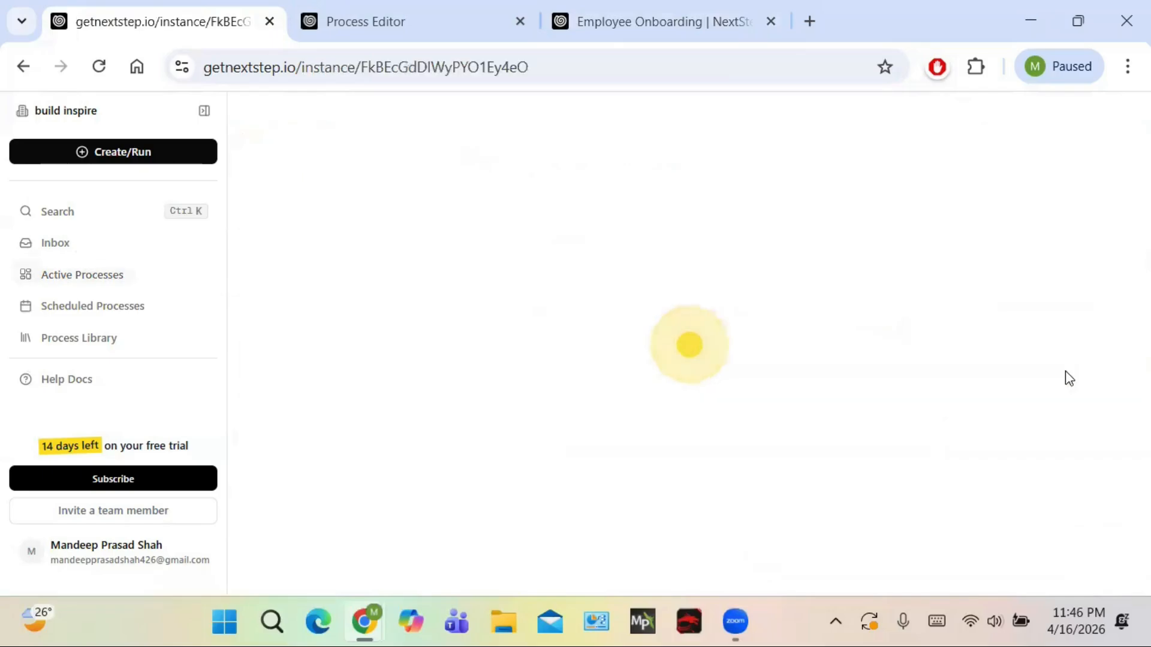
scroll(812, 301, down, 6)
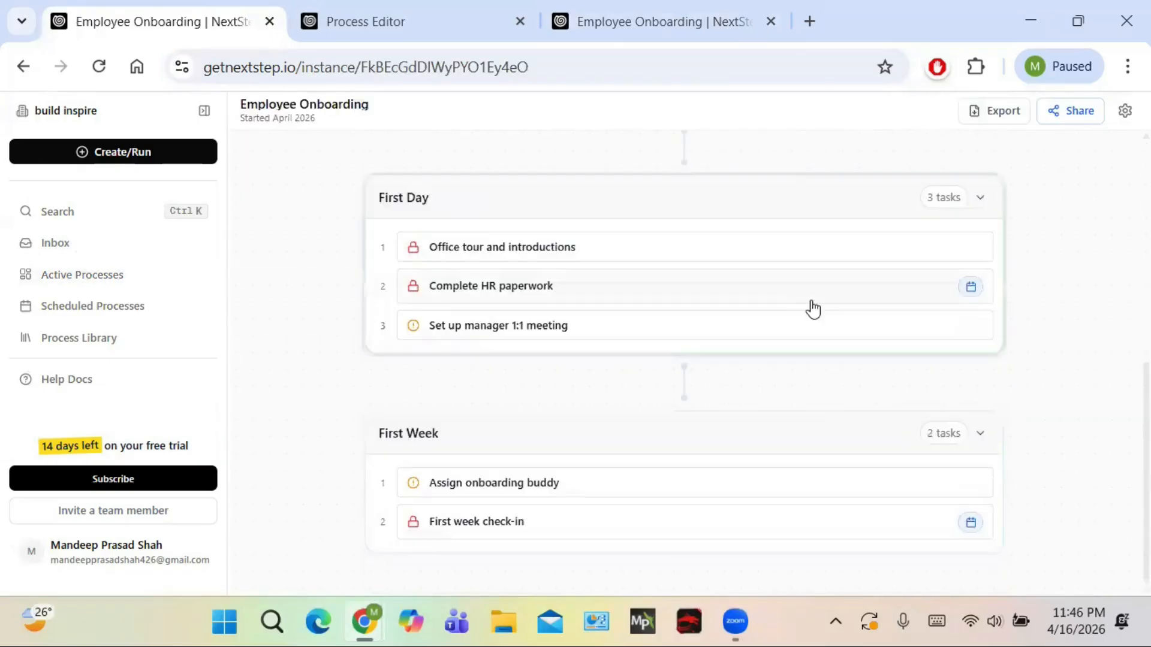
scroll(812, 306, up, 6)
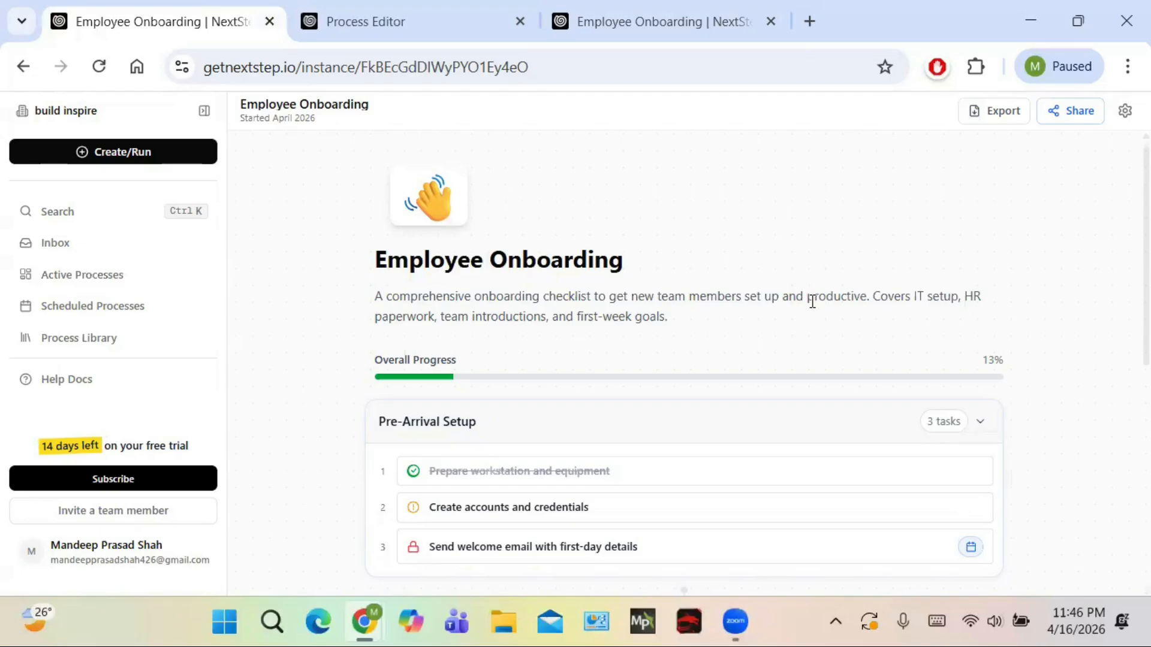
Start a new process using AI creation and title it "teacher onboarding".
click(113, 151)
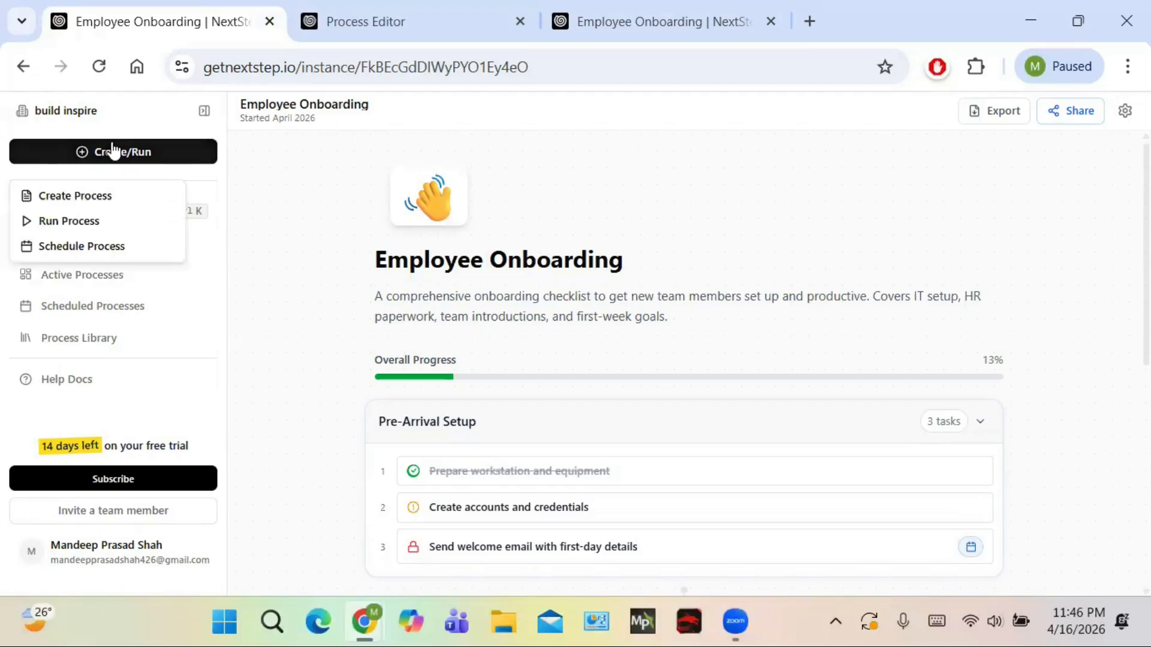
click(68, 205)
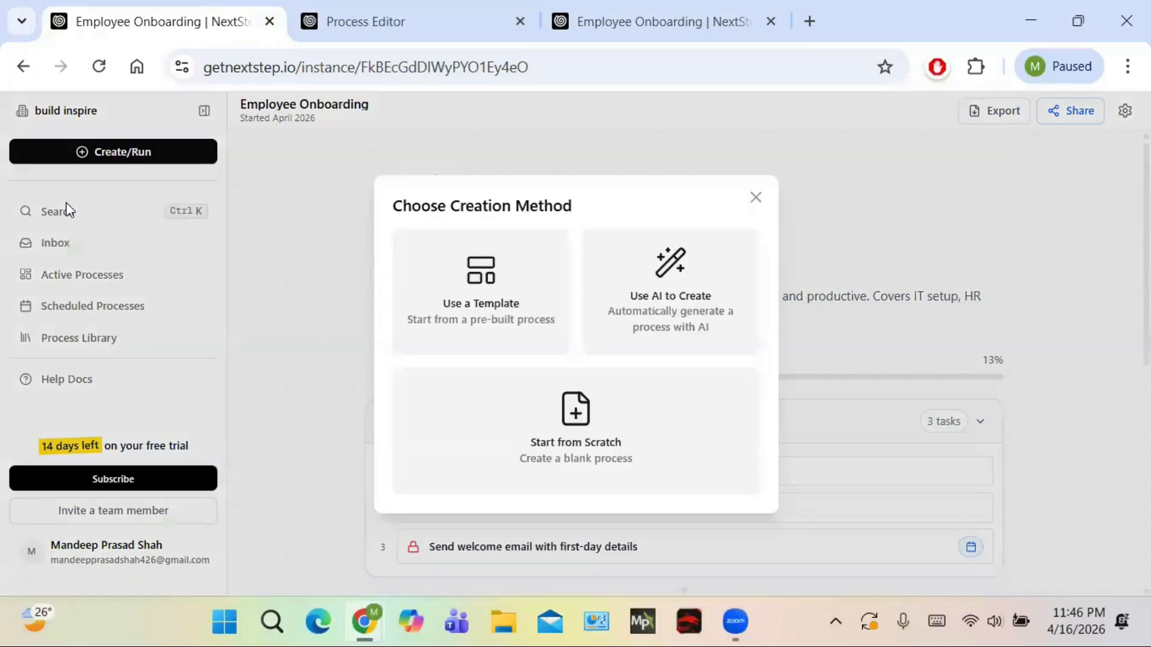
click(687, 300)
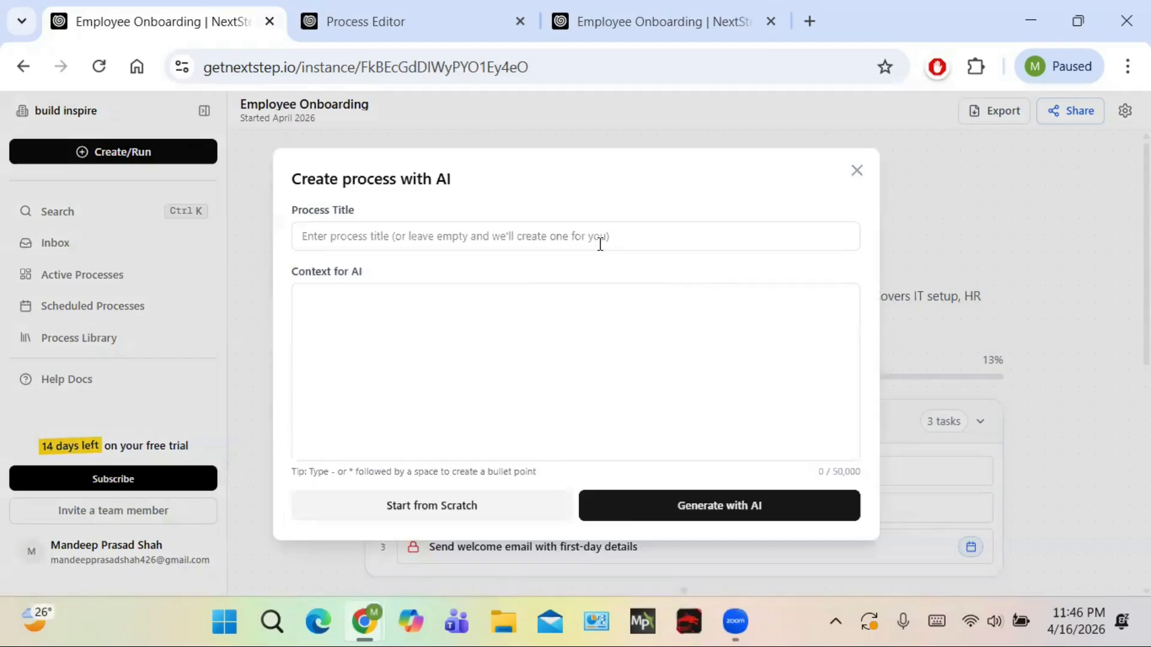
click(472, 238)
text(teacher)
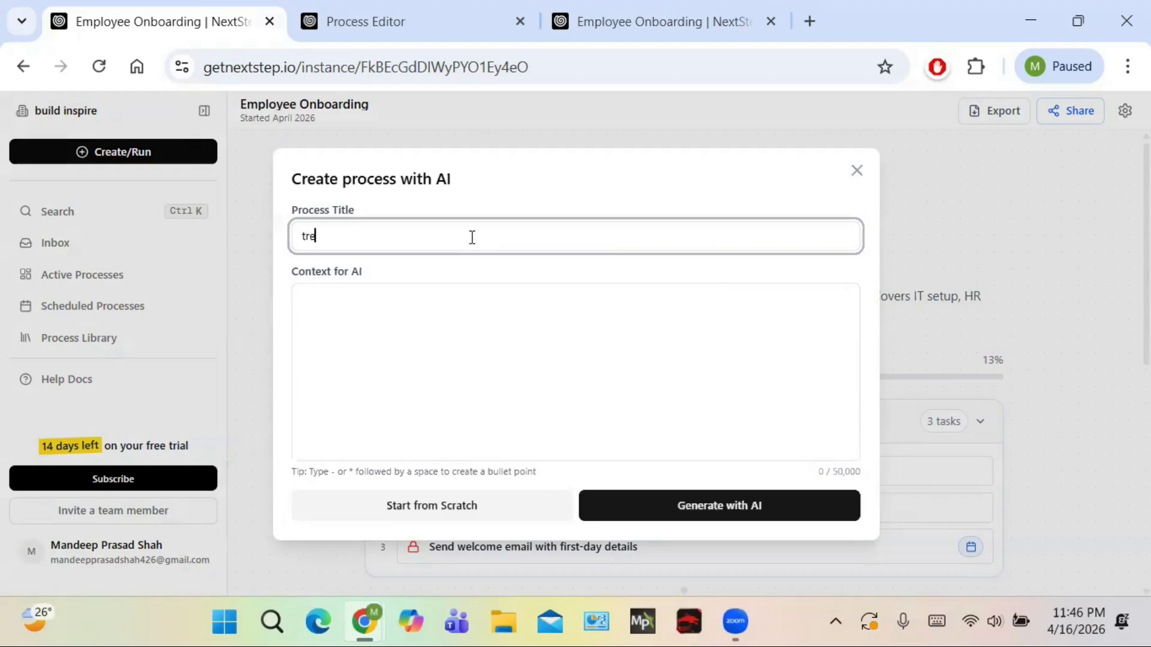
text( onboarding)
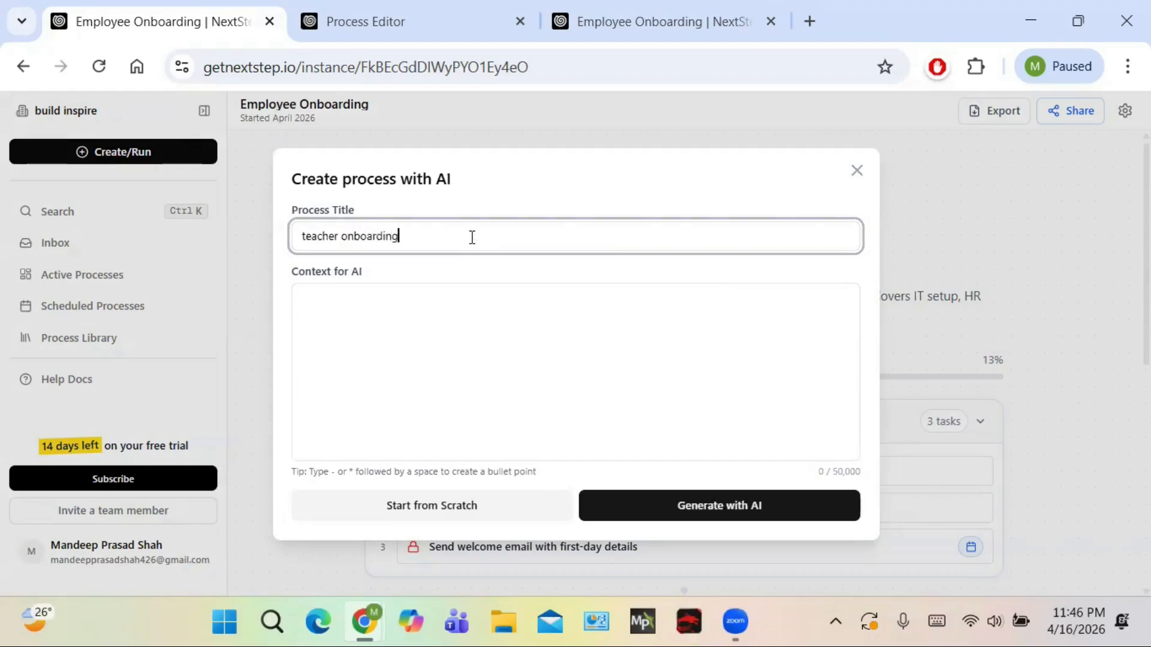
Generate the process with the AI context "create a process for onboarding of a teacher in school as a new employee.".
click(423, 328)
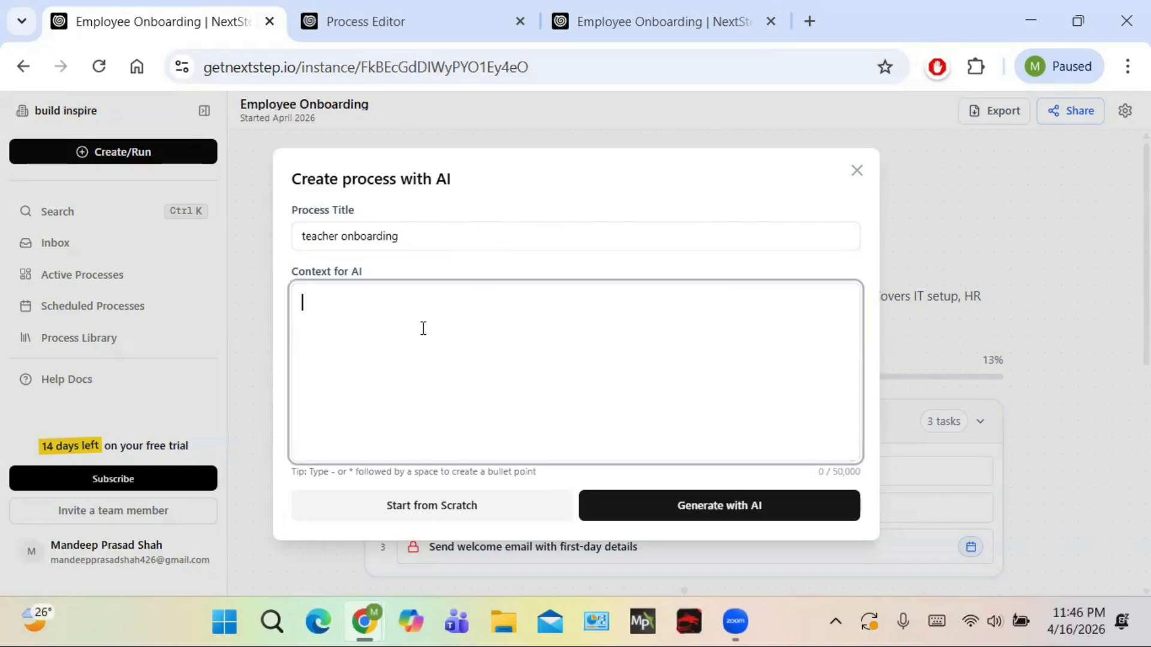
text(create a process )
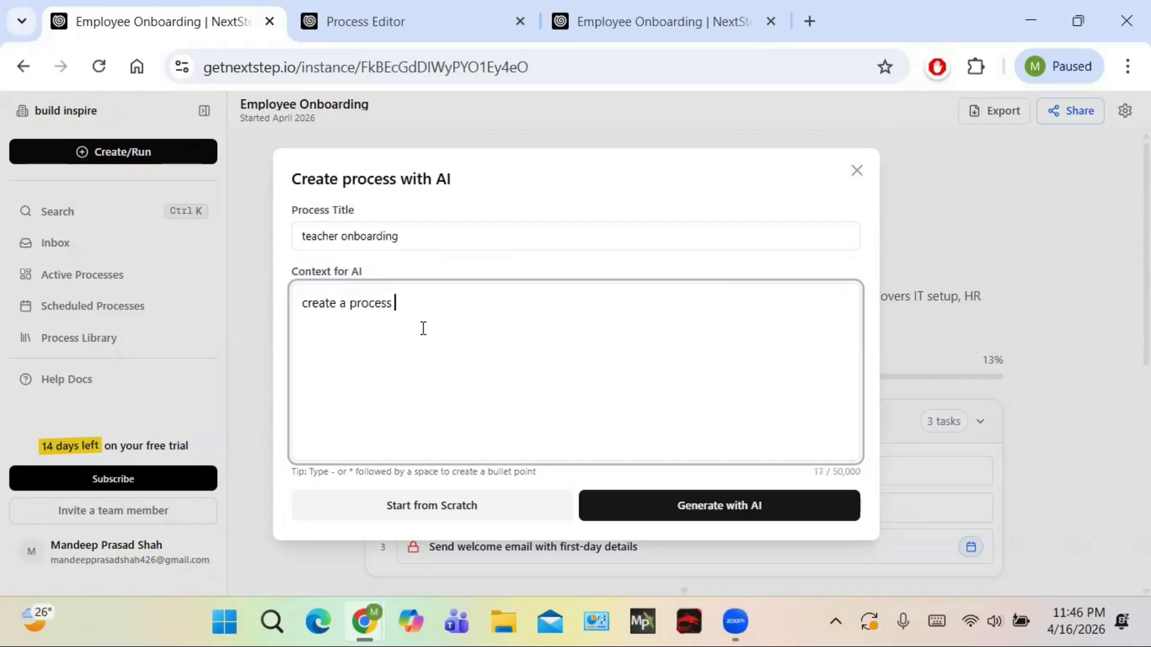
text(for onboardin)
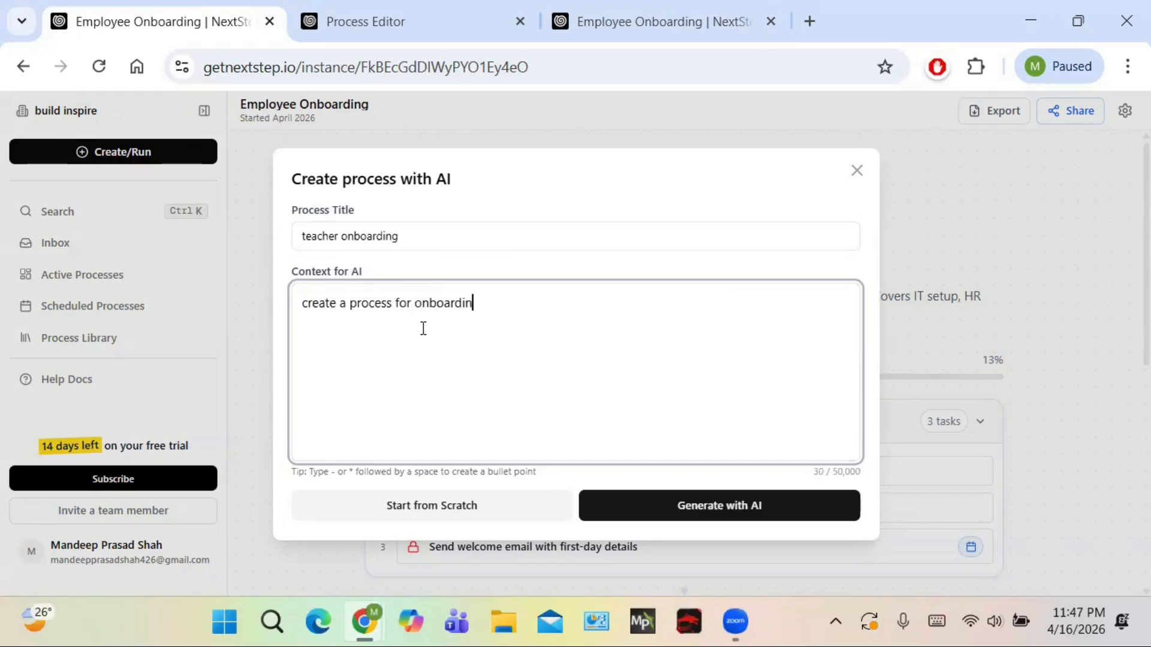
text(g of a teacher in)
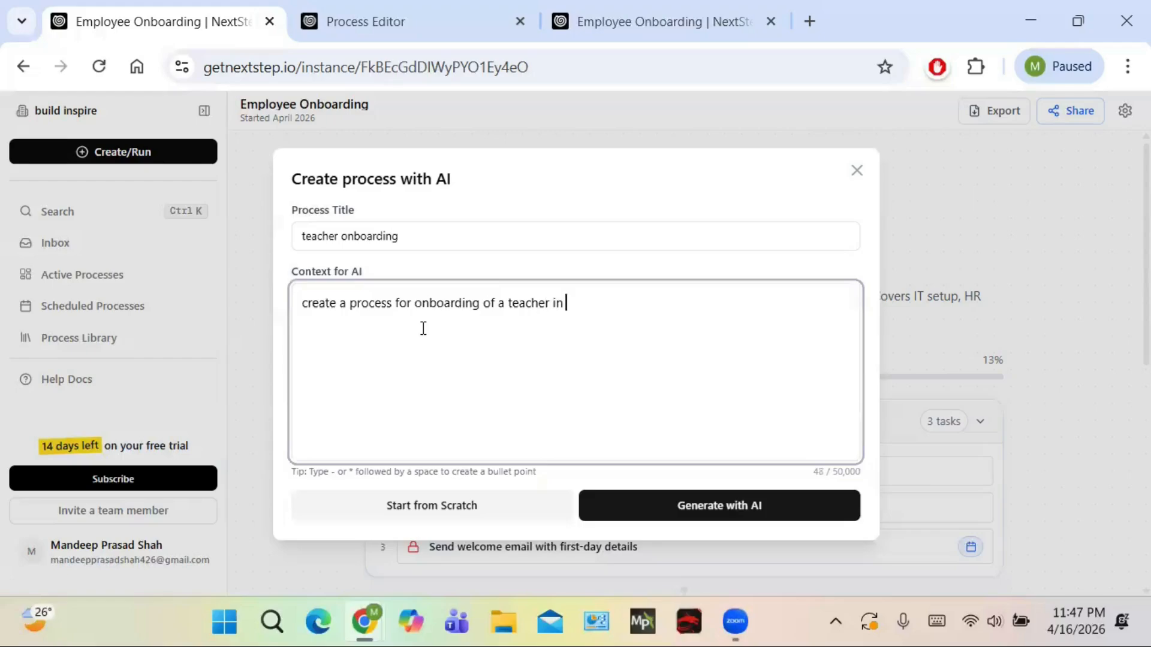
text( school as a new emplo)
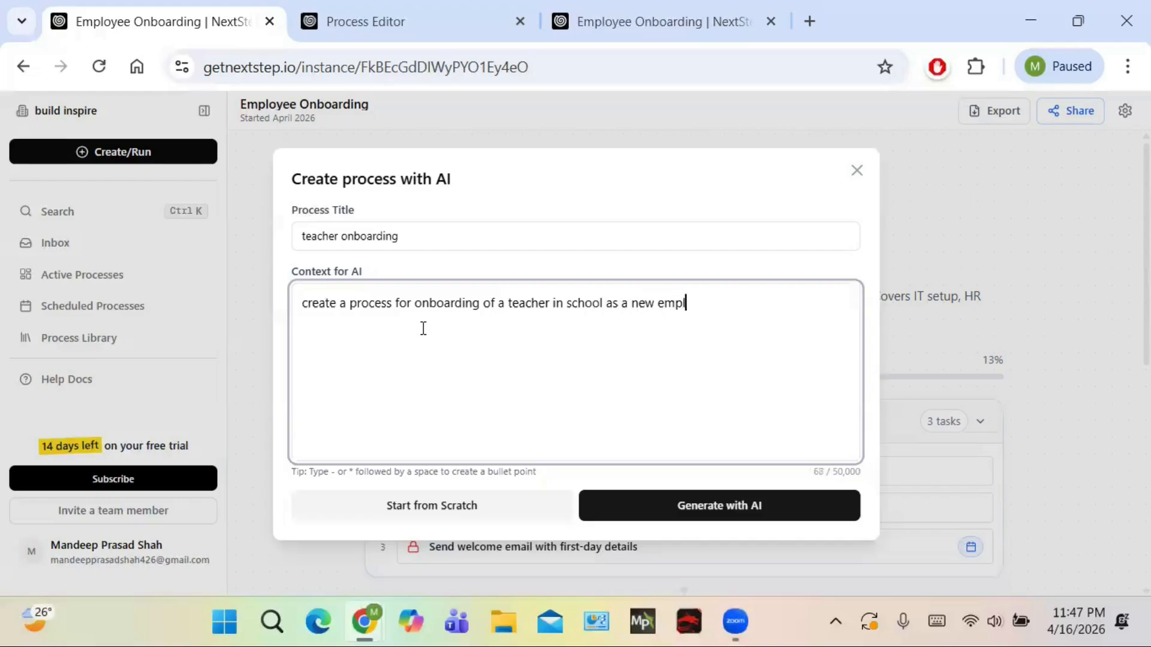
text(yee.)
click(713, 519)
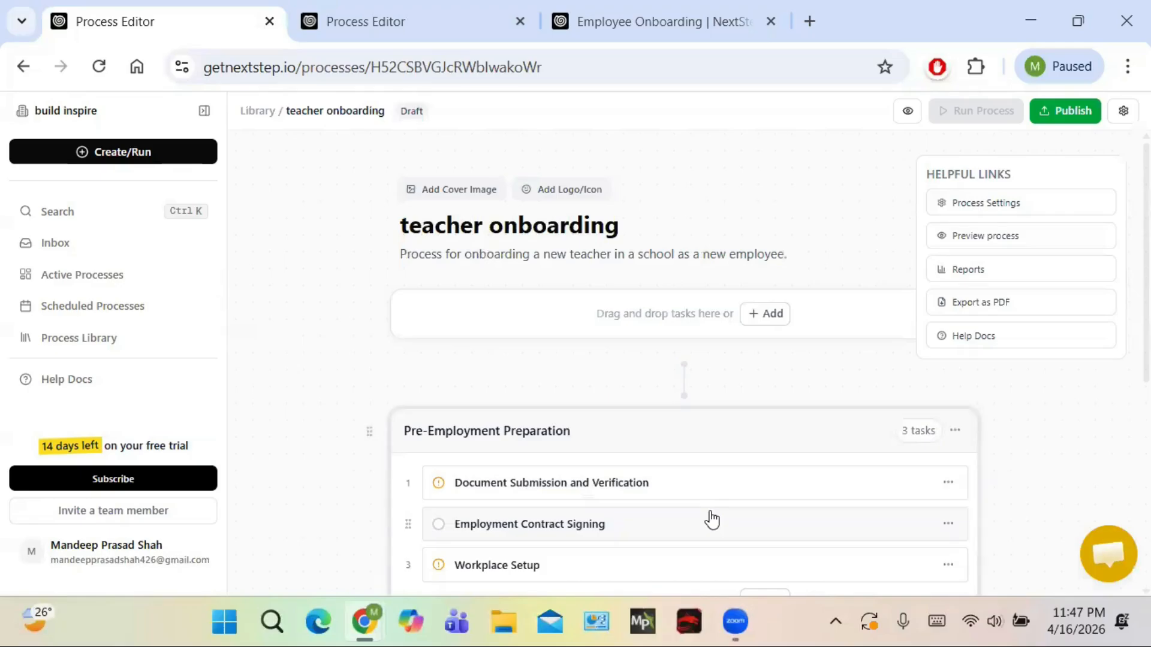
Review the generated teacher onboarding process, examining the tasks in its Pre-Employment Preparation and First Day and Orientation sections.
scroll(725, 423, down, 6)
scroll(726, 423, up, 6)
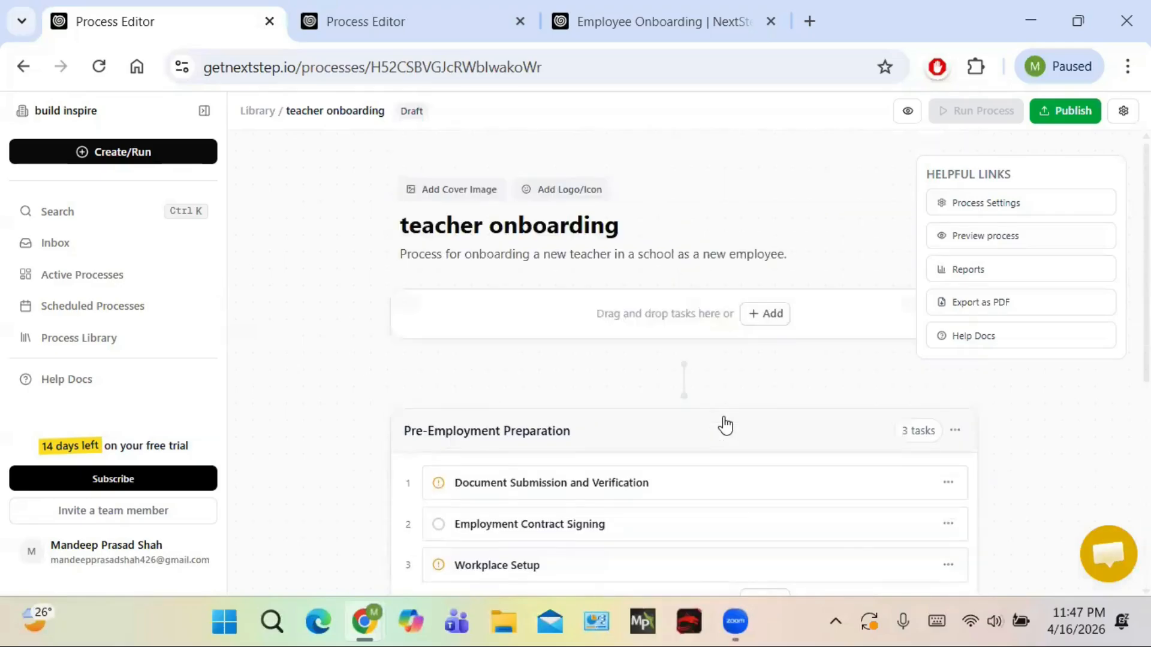
scroll(725, 424, down, 2)
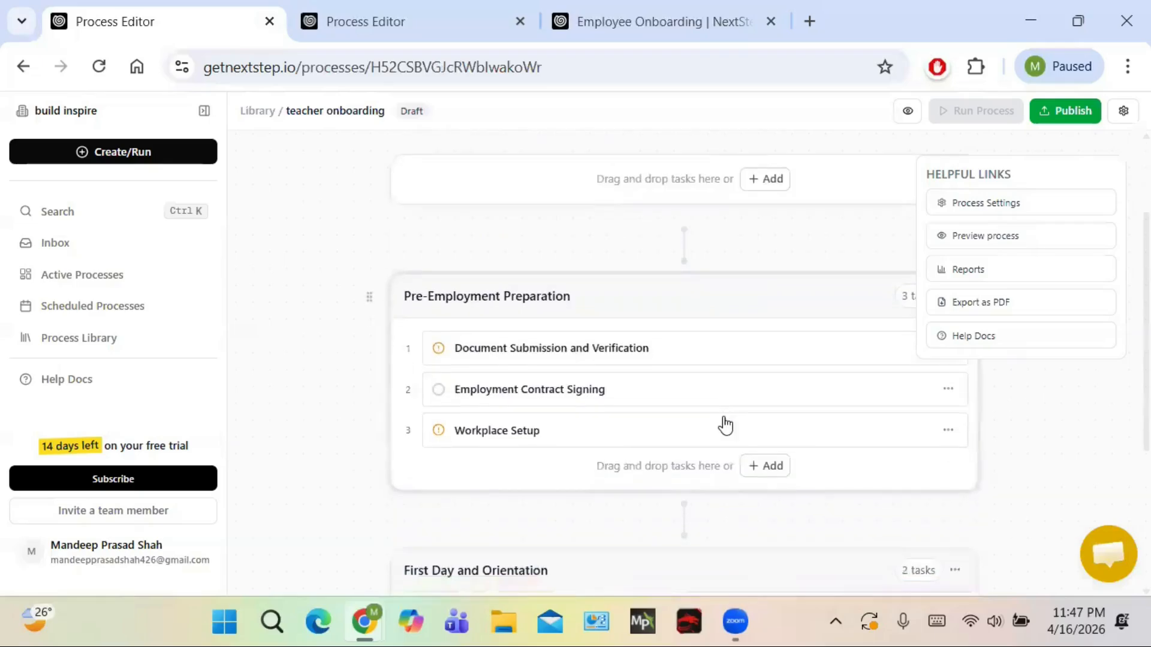
scroll(480, 300, down, 1)
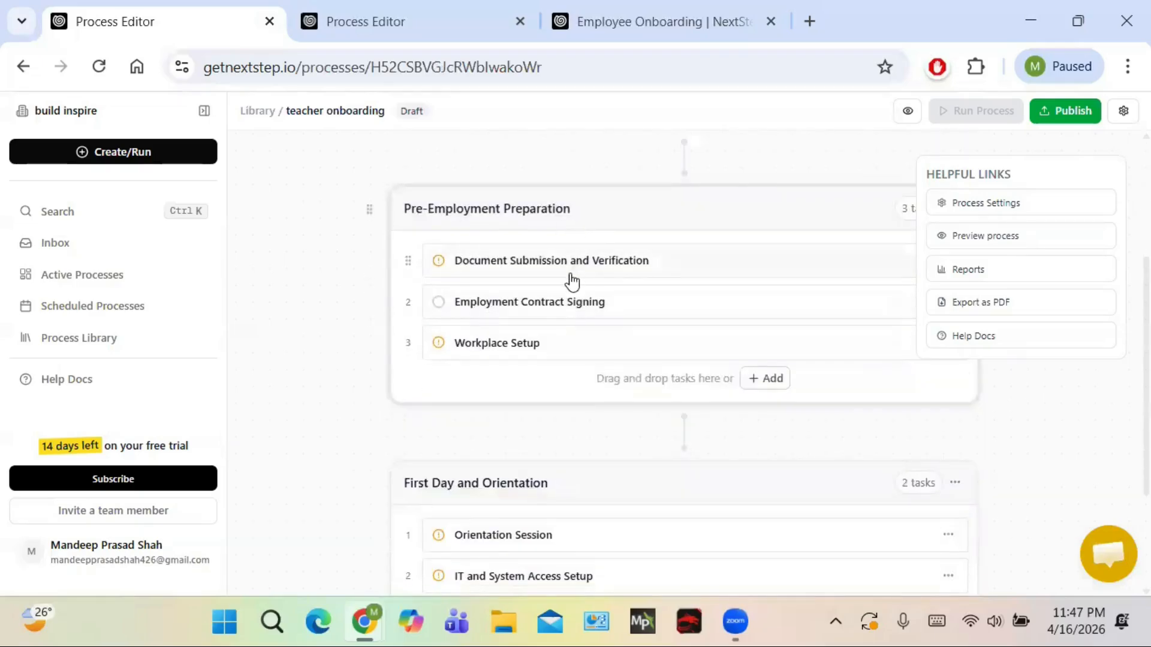
scroll(531, 317, down, 2)
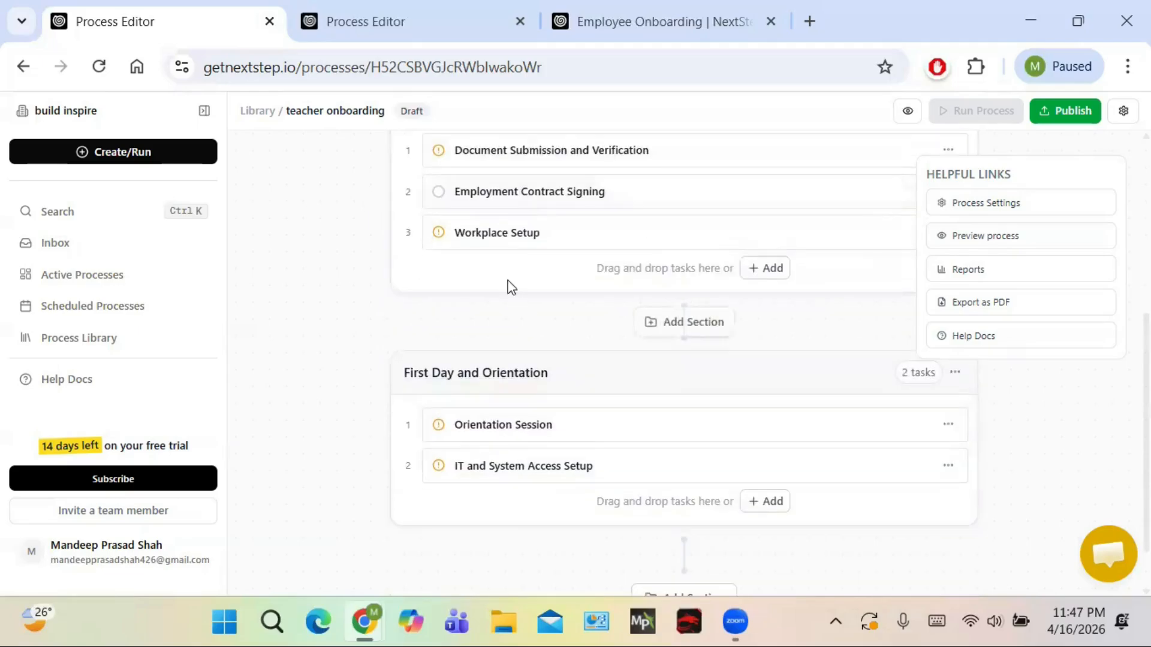
scroll(507, 248, down, 1)
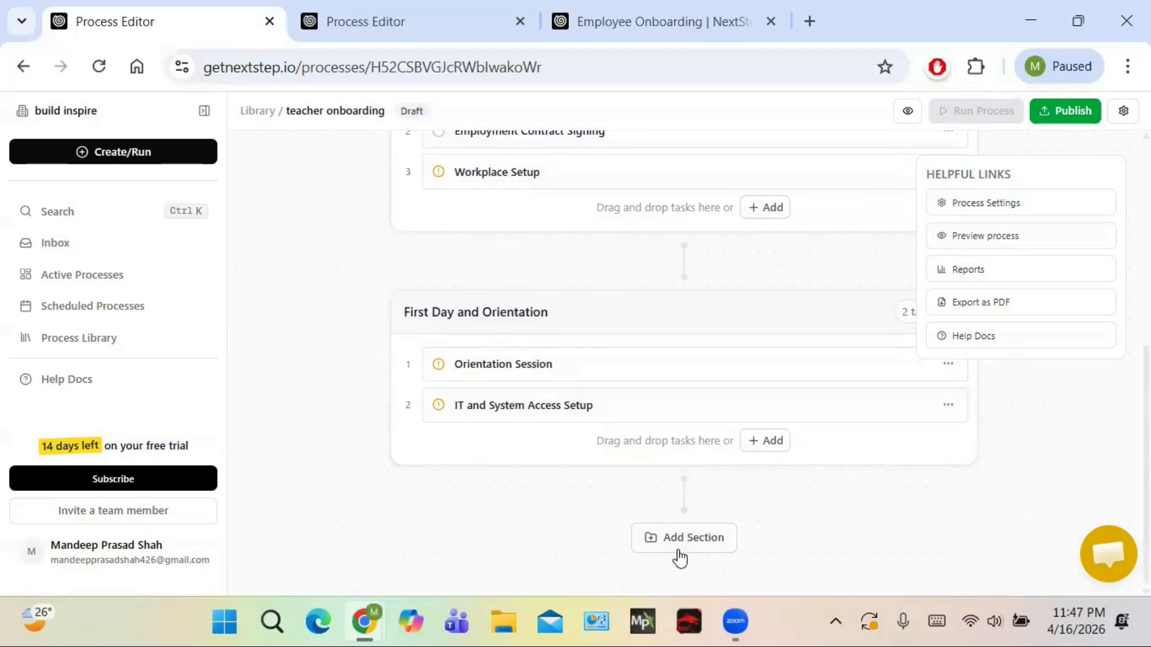
scroll(679, 558, up, 6)
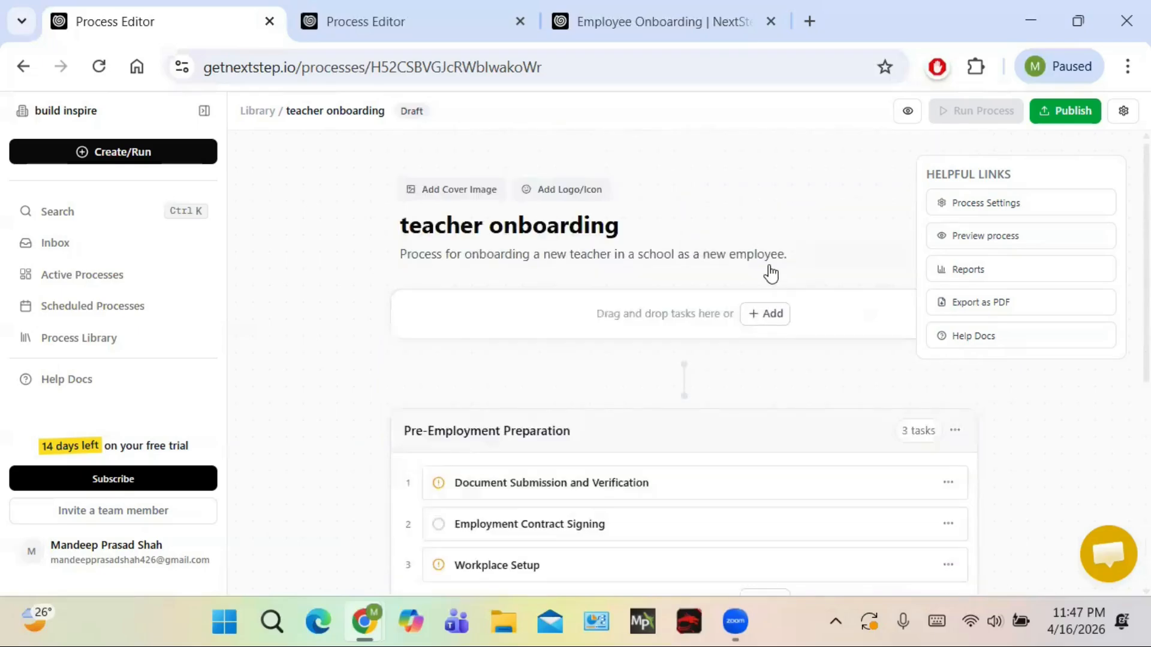
Publish the teacher onboarding process and copy its shareable link.
click(1059, 118)
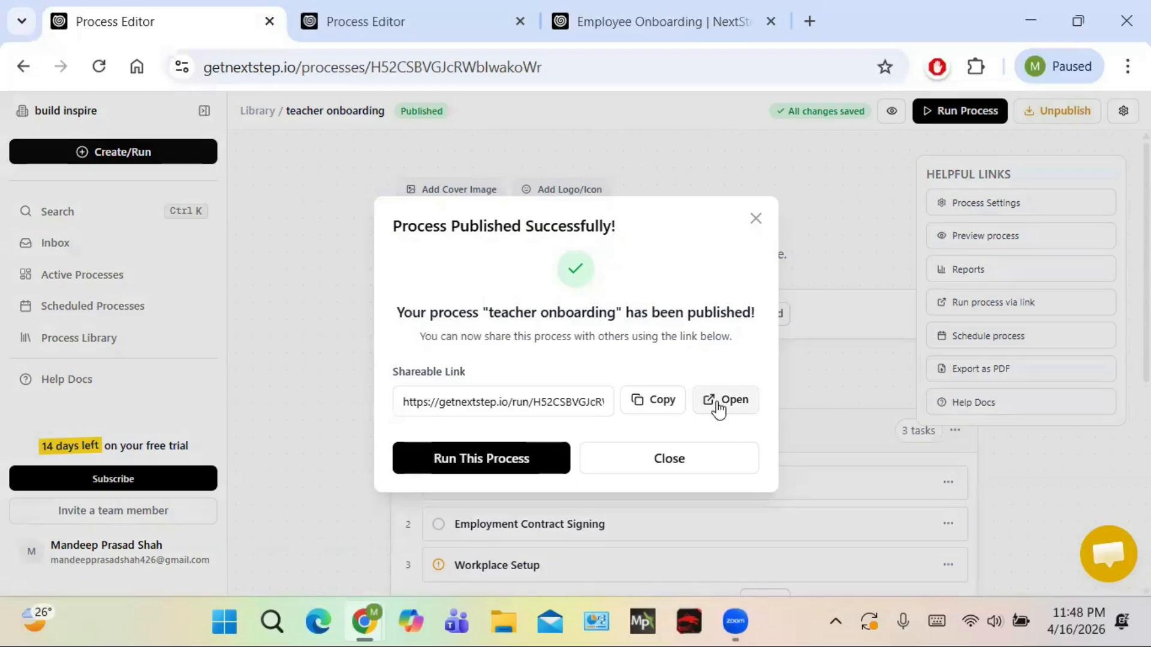
click(647, 404)
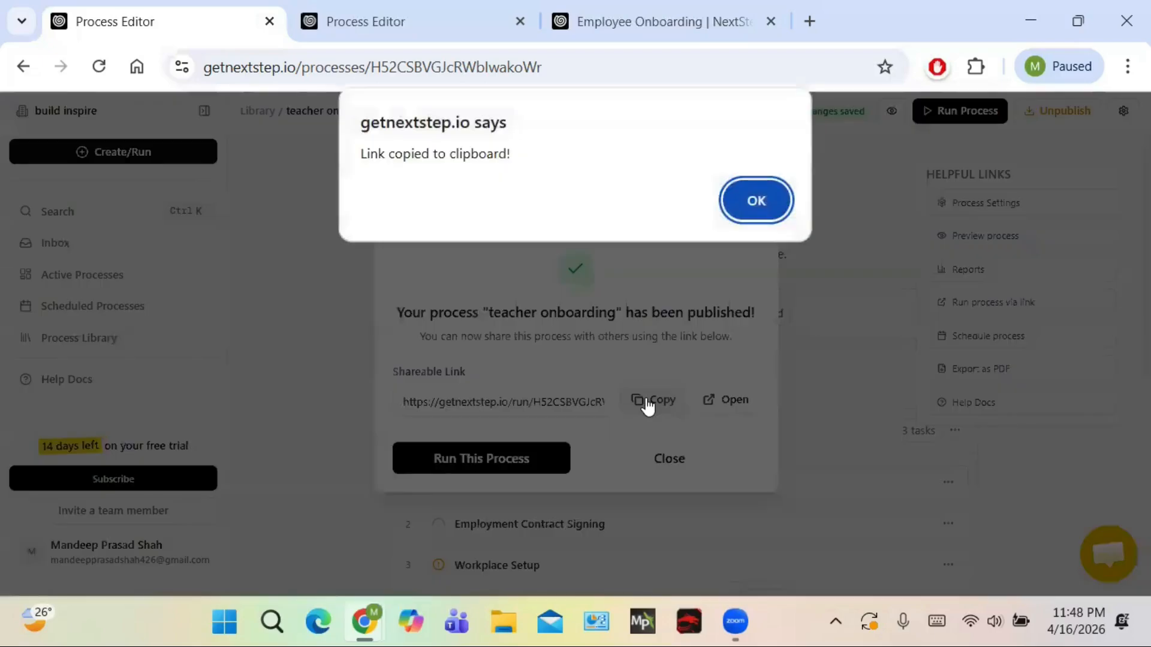
click(755, 201)
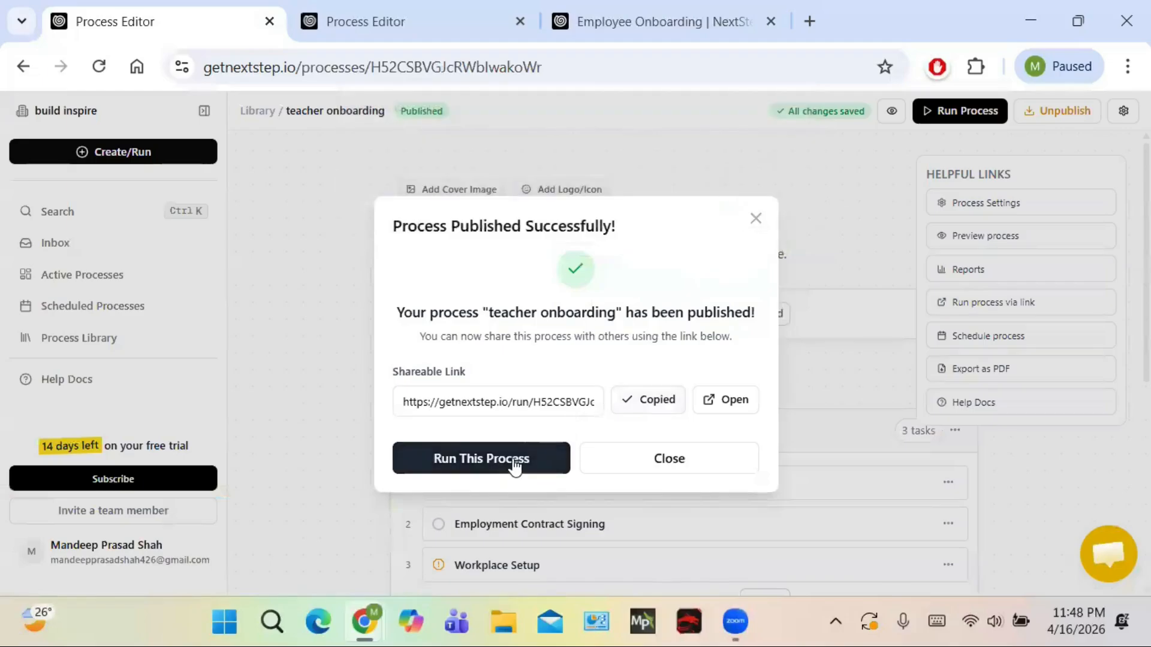
Open the published process's shareable link in a new browser tab and start a teacher onboarding run.
click(513, 463)
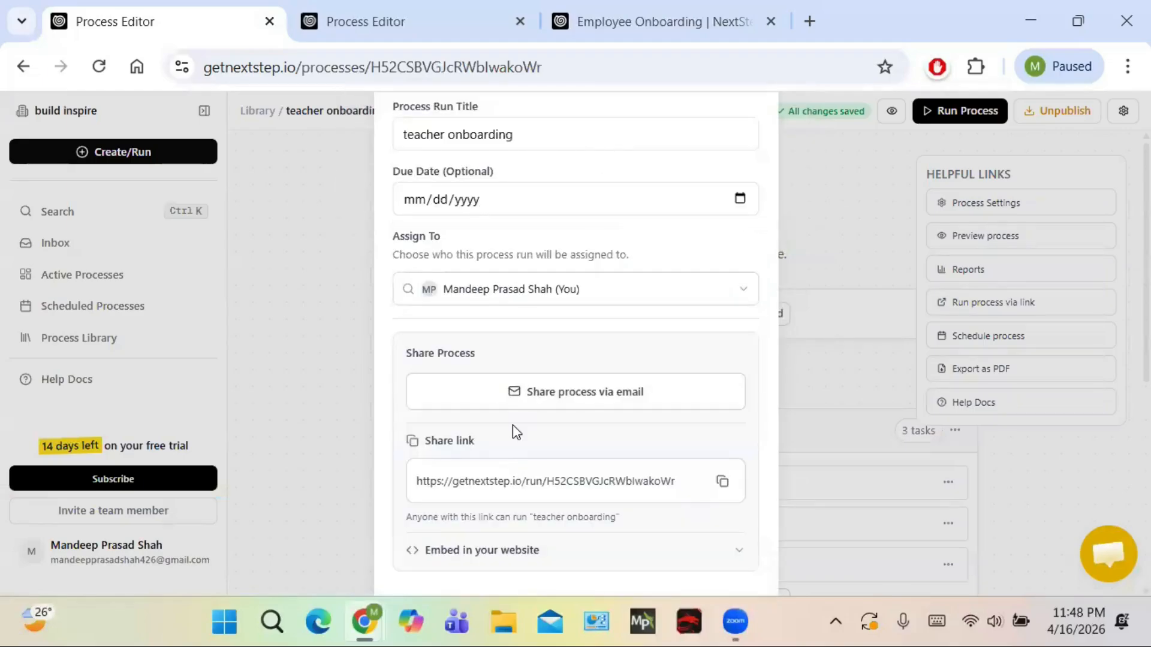
click(800, 179)
click(809, 22)
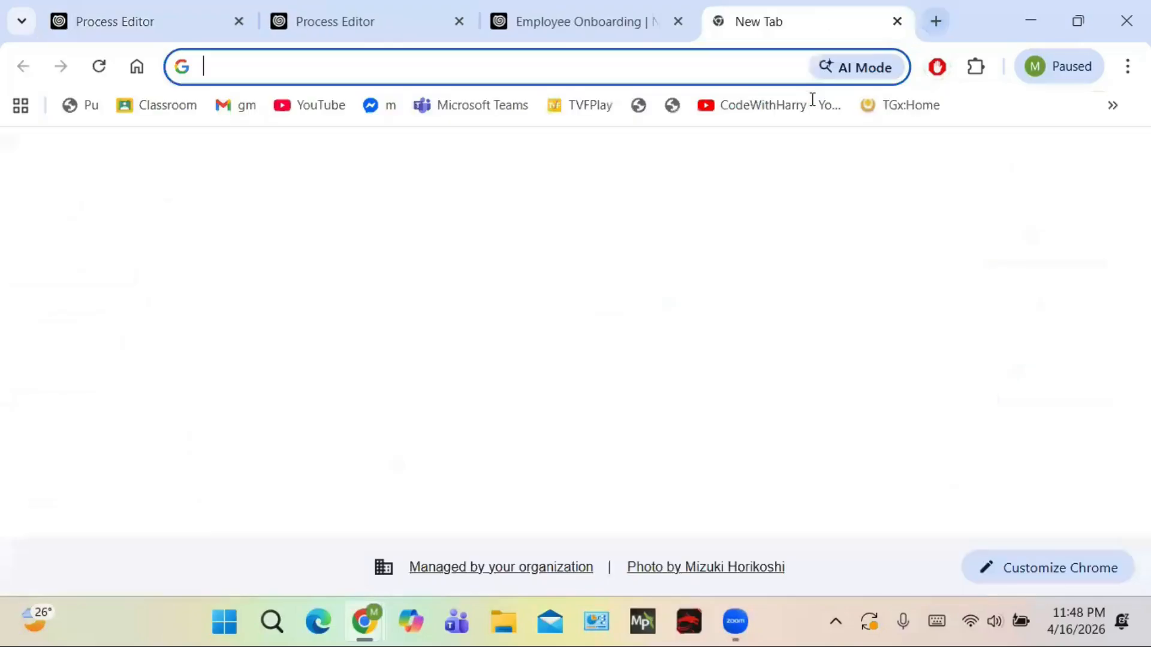
key(ctrl+v)
key(Return)
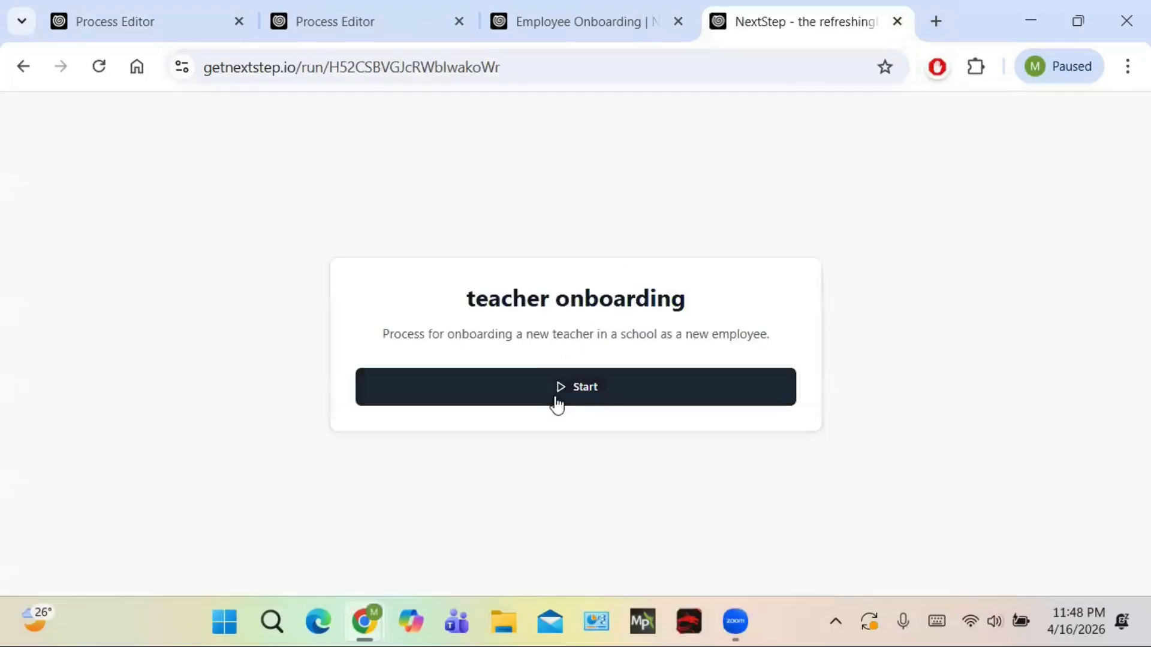
click(555, 397)
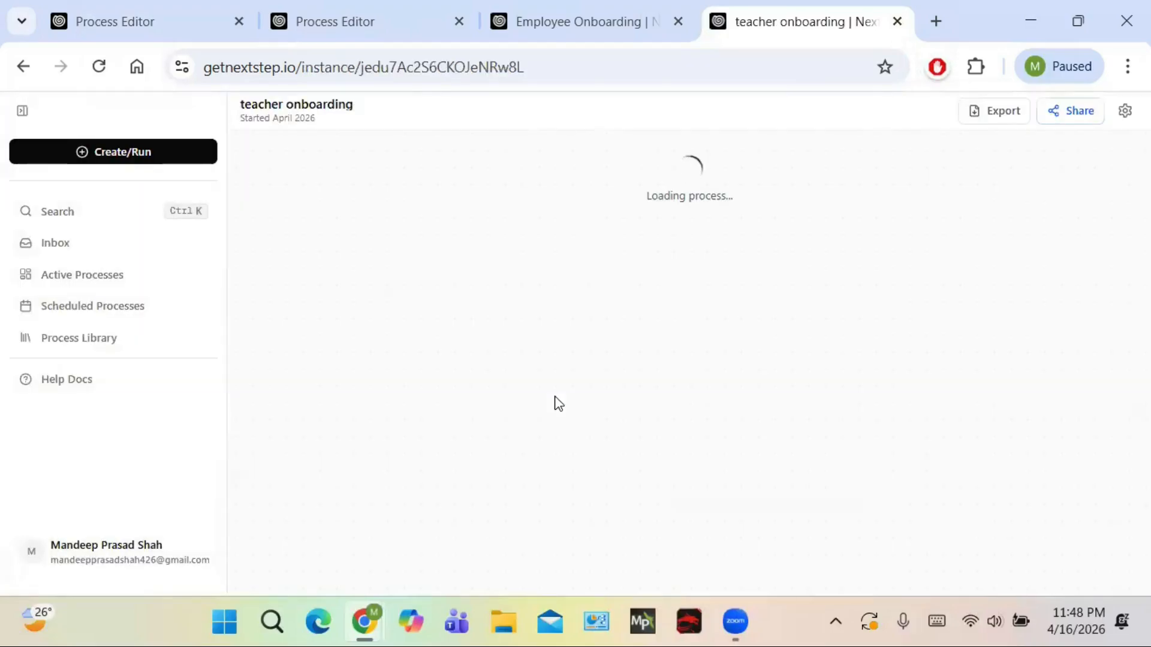
Mark Documents Verified in the Document Submission and Verification task and complete the task.
scroll(555, 404, down, 2)
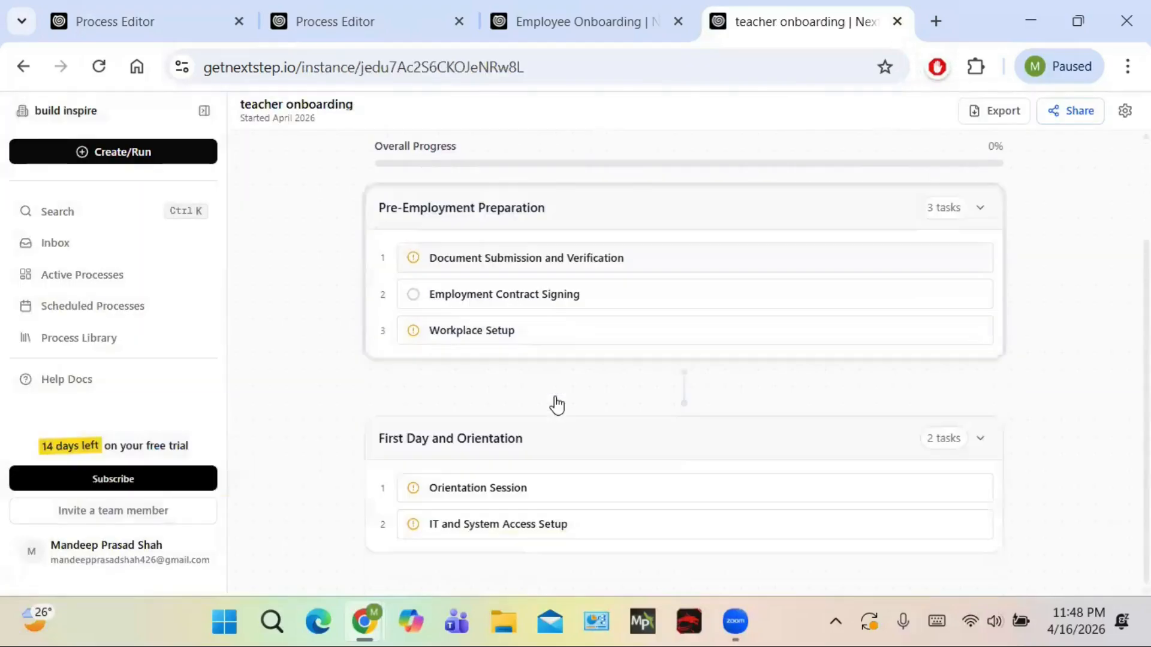
scroll(555, 401, up, 2)
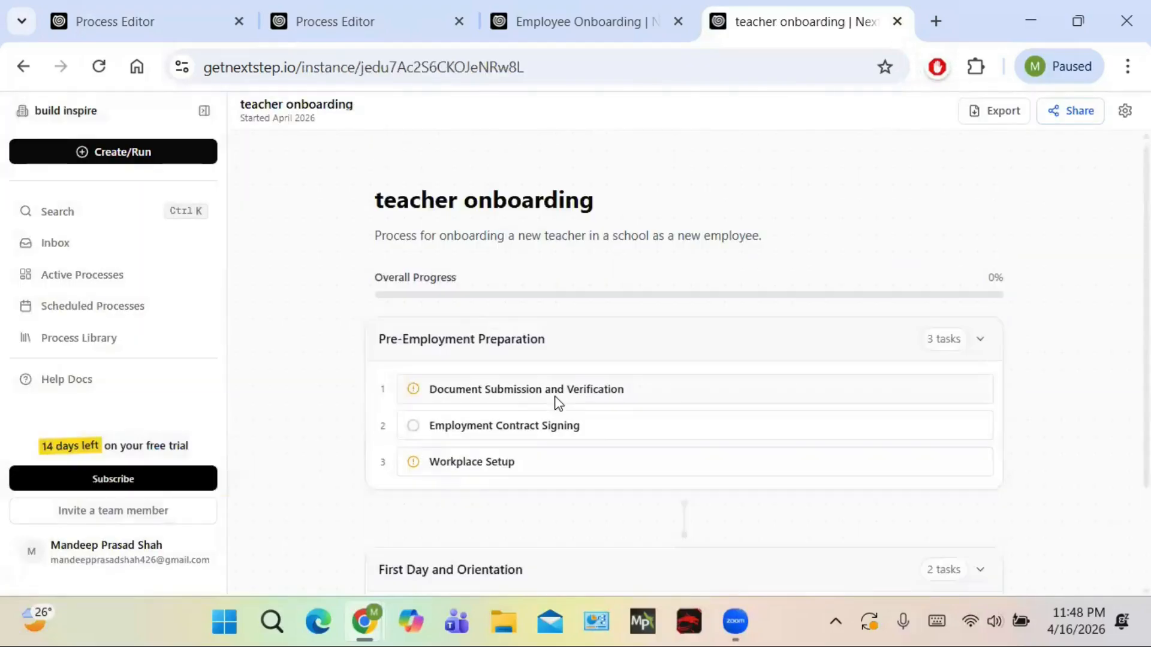
click(523, 392)
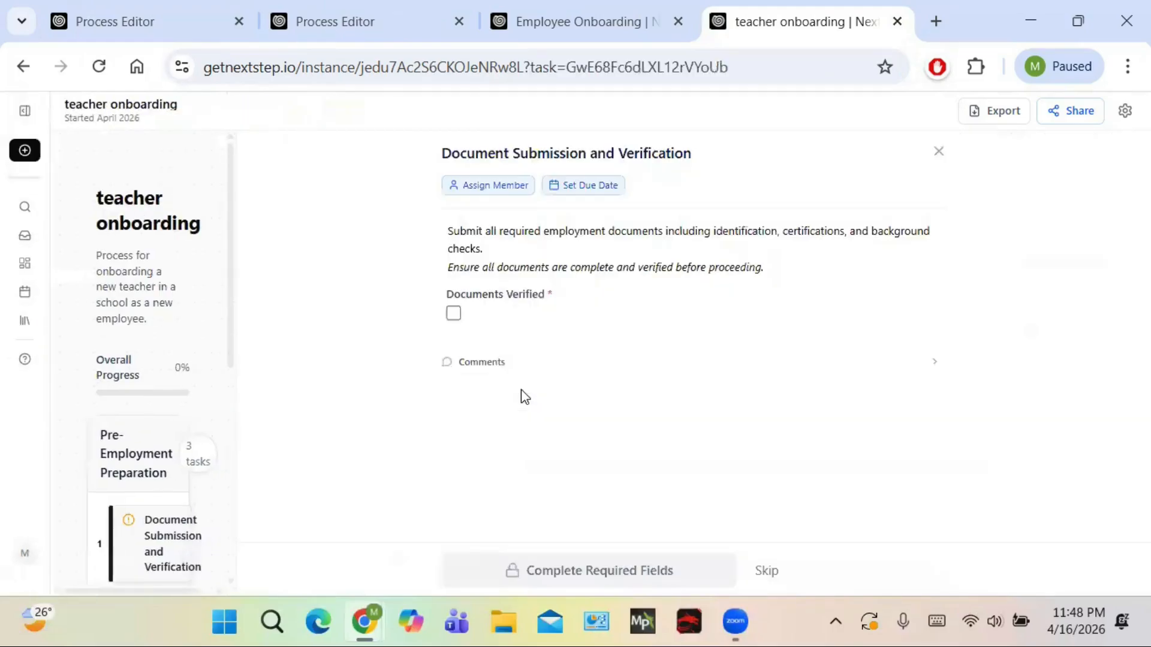
click(454, 313)
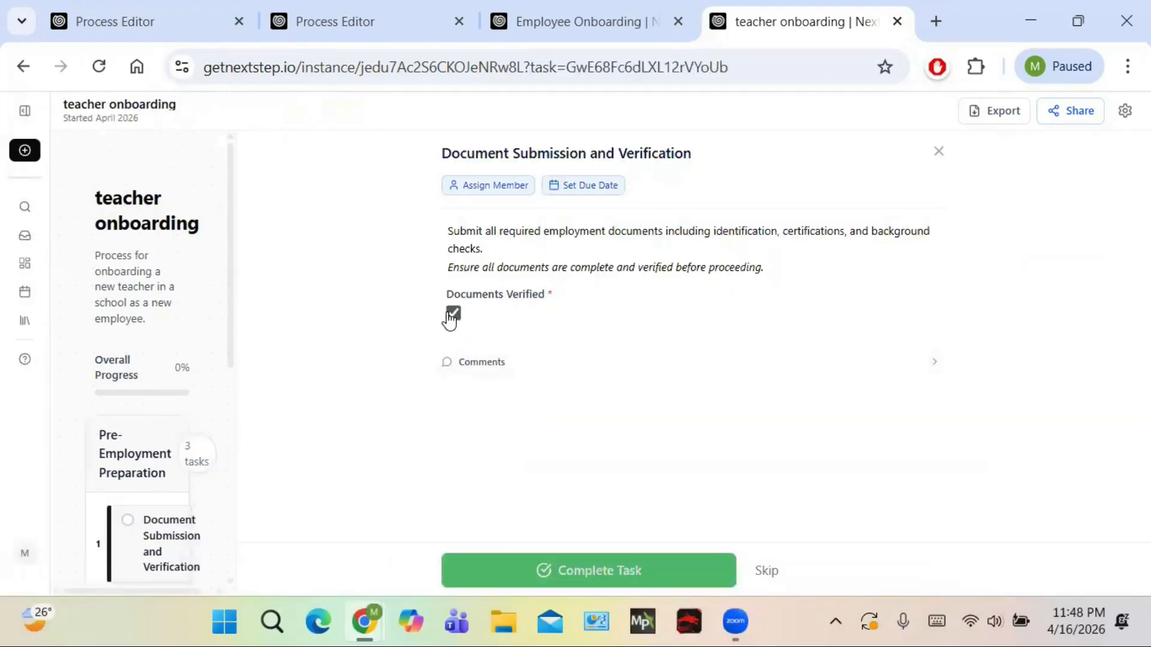
click(637, 571)
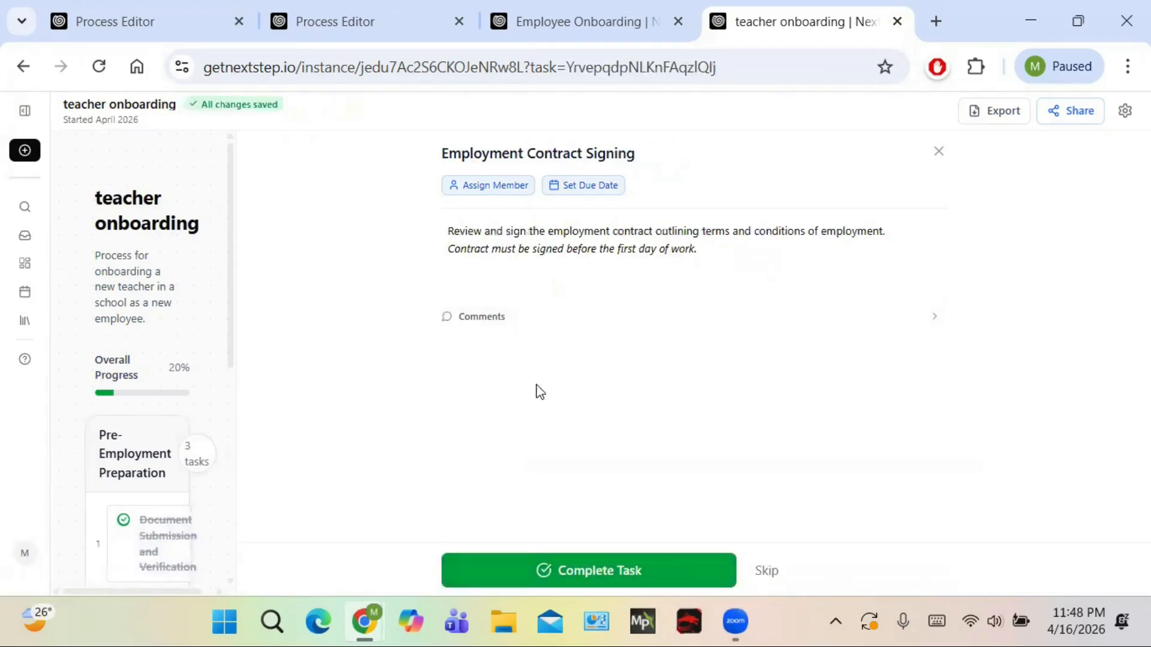
Complete the Employment Contract Signing task and the Workplace Setup task, marking Workspace Ready.
scroll(136, 432, down, 4)
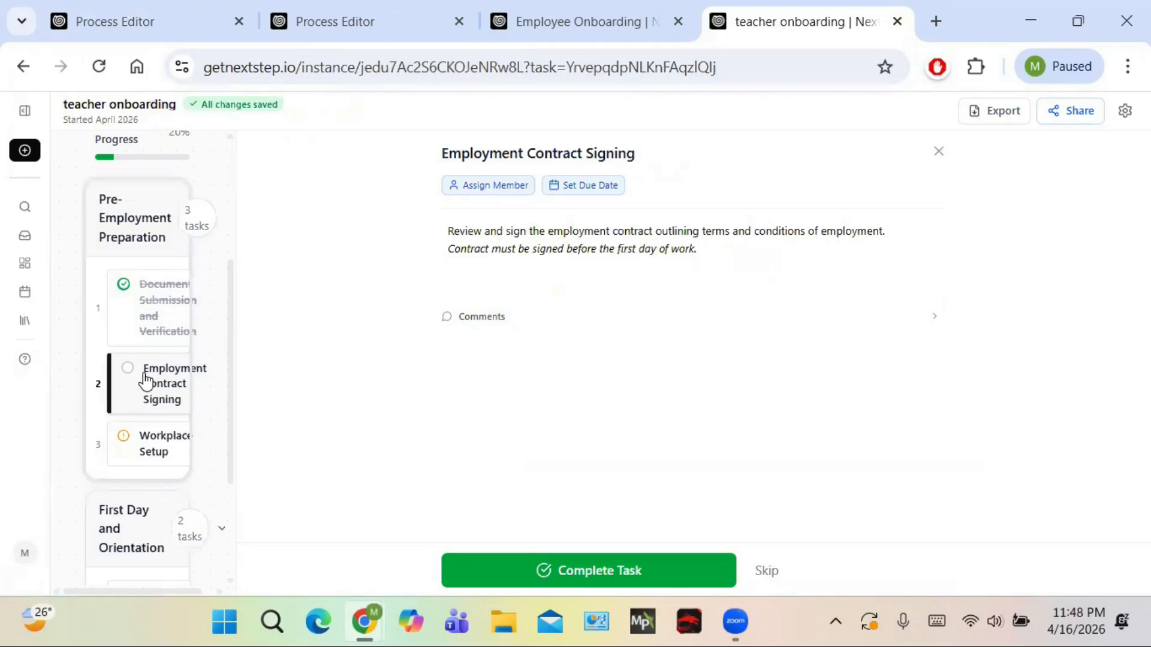
click(123, 368)
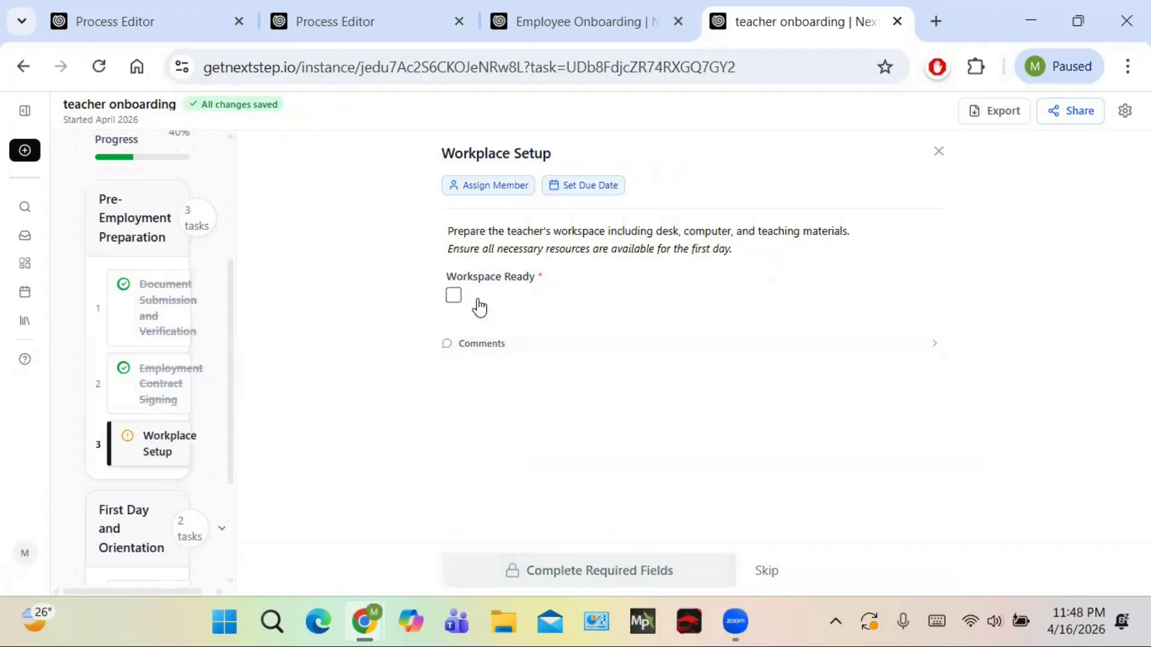
click(454, 295)
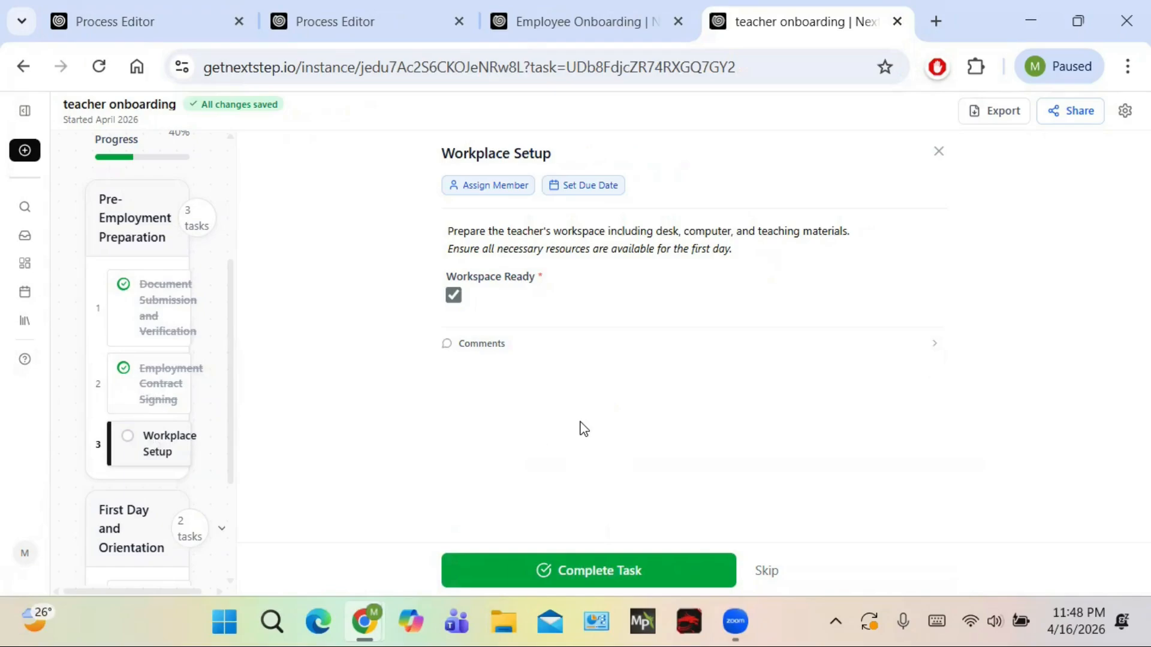
click(603, 570)
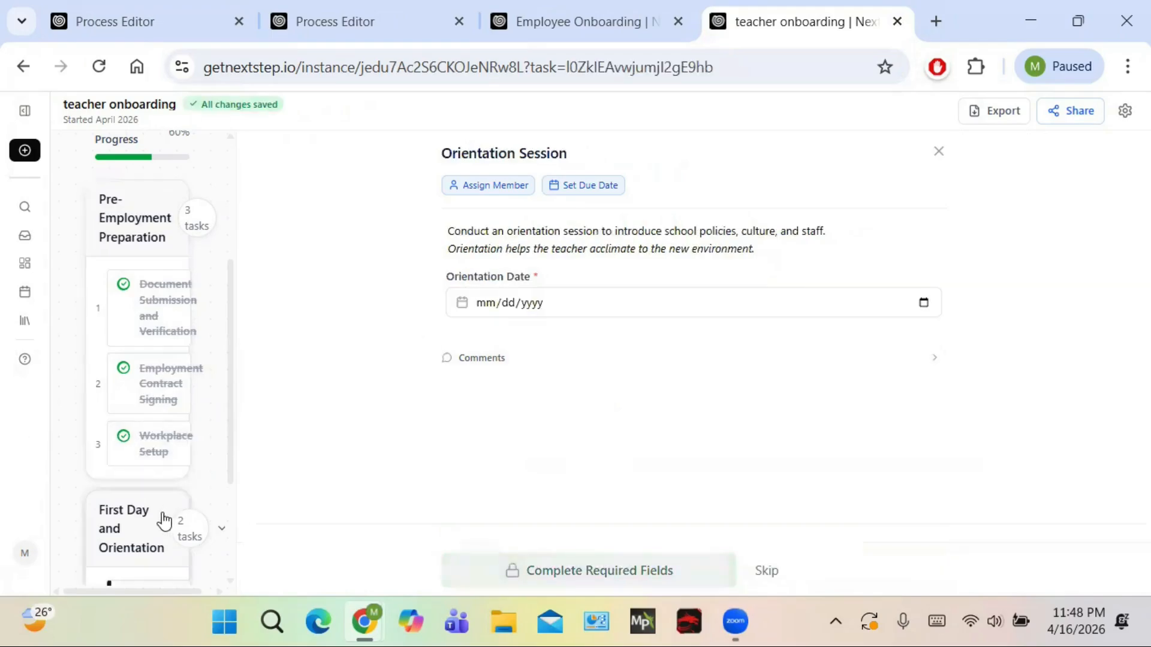
Set the Orientation Date of the Orientation Session task to 04/17/2026.
click(562, 300)
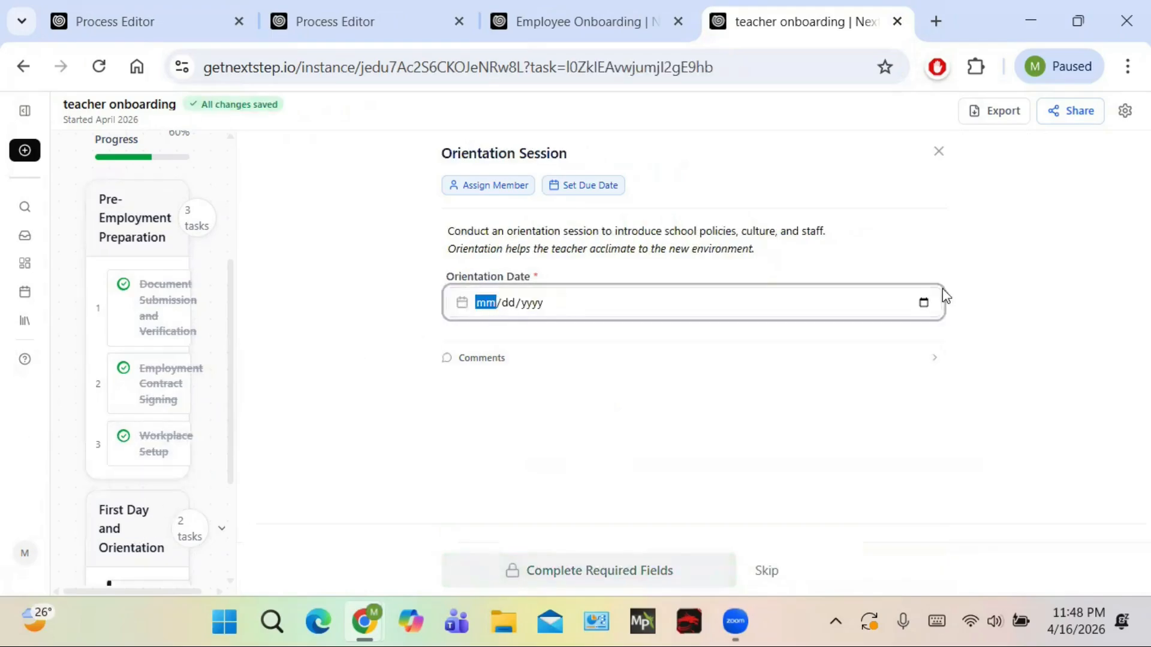
click(923, 303)
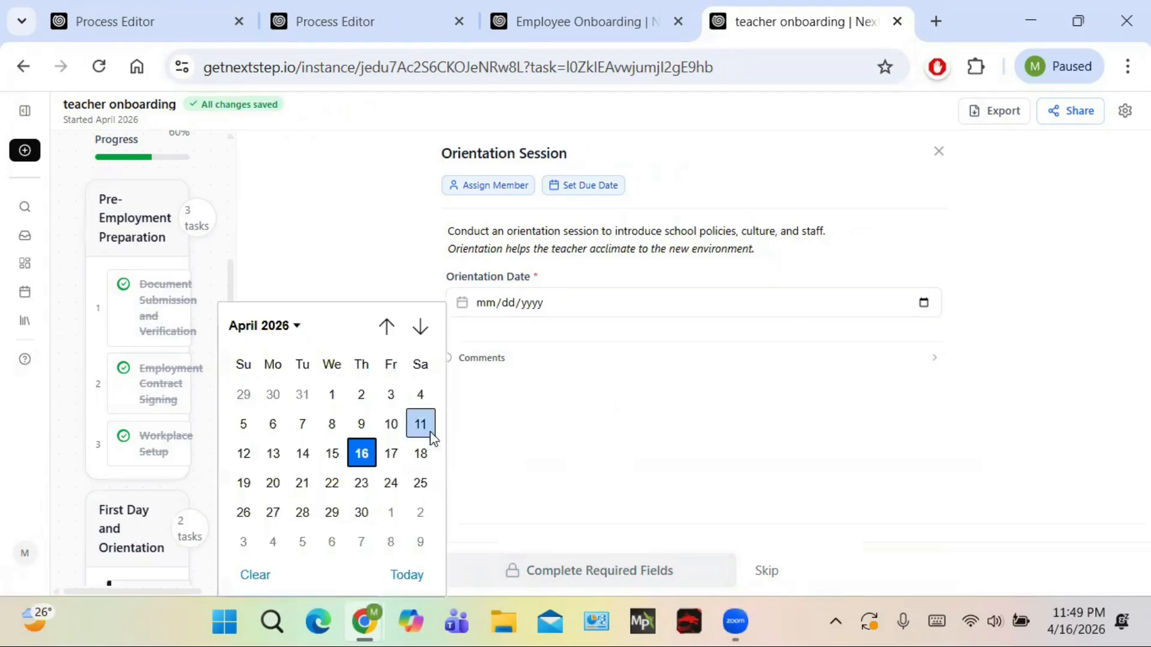
click(392, 454)
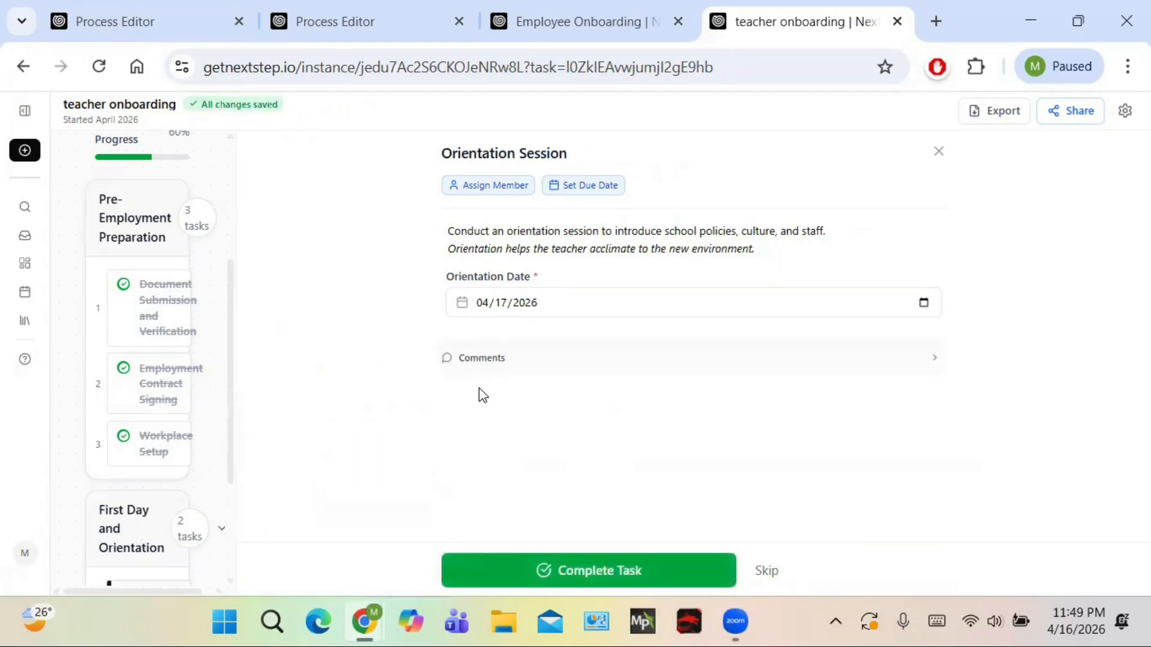
Post the comment "it was good" on the Orientation Session task and complete the task.
click(556, 354)
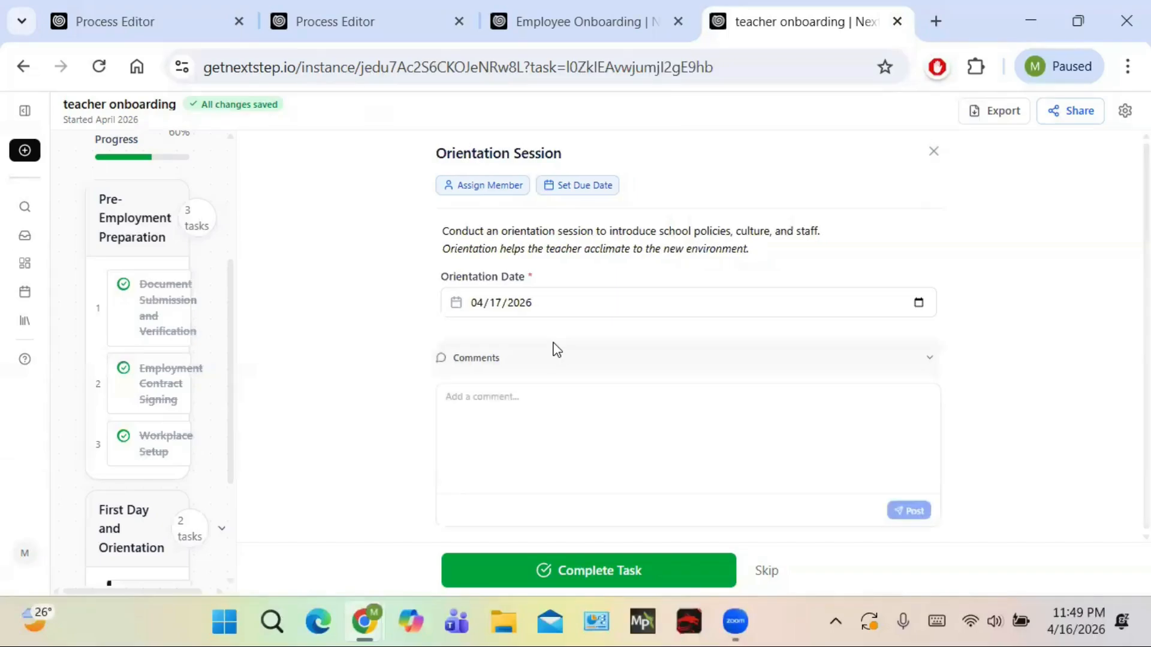
click(528, 392)
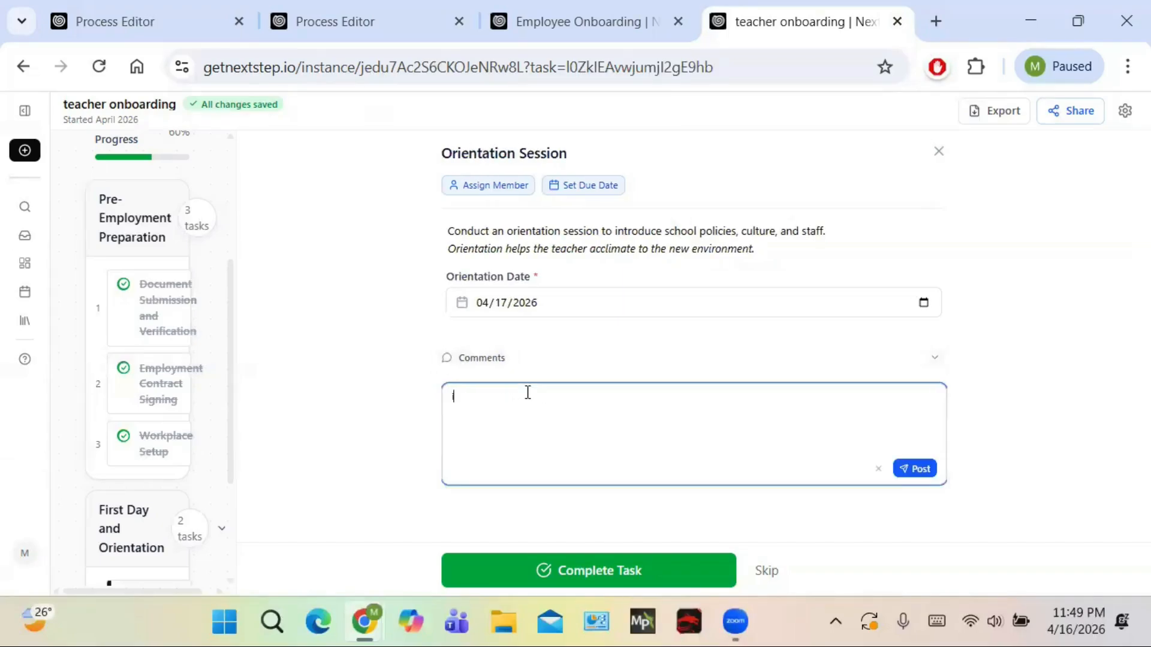
text(it was good)
click(923, 470)
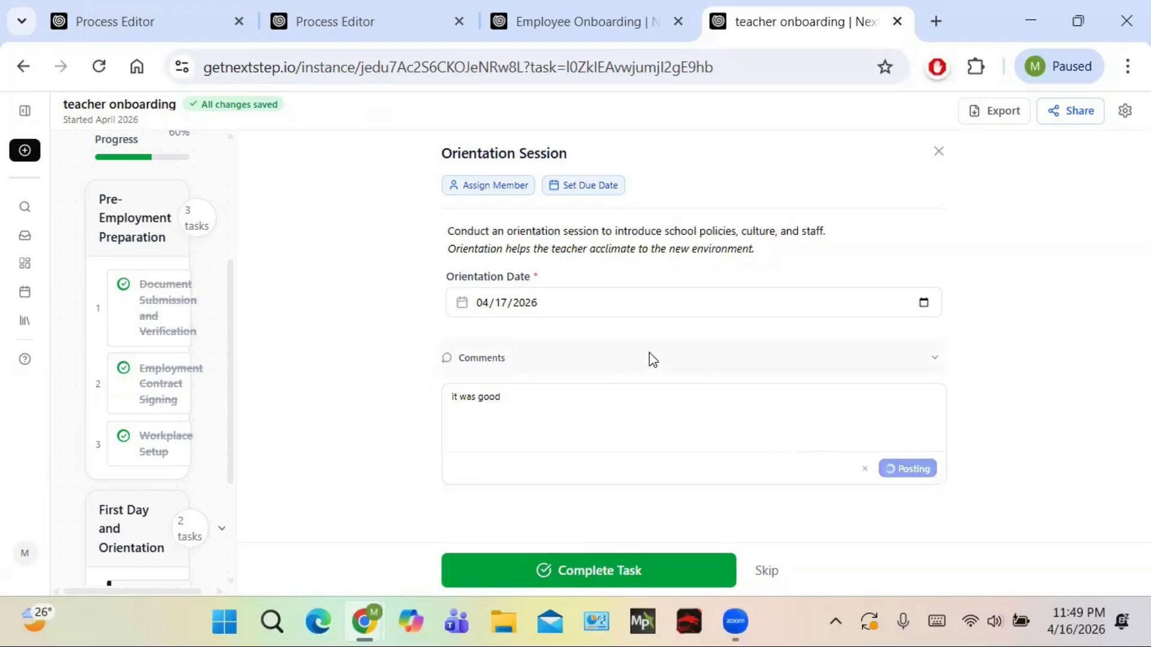
click(616, 581)
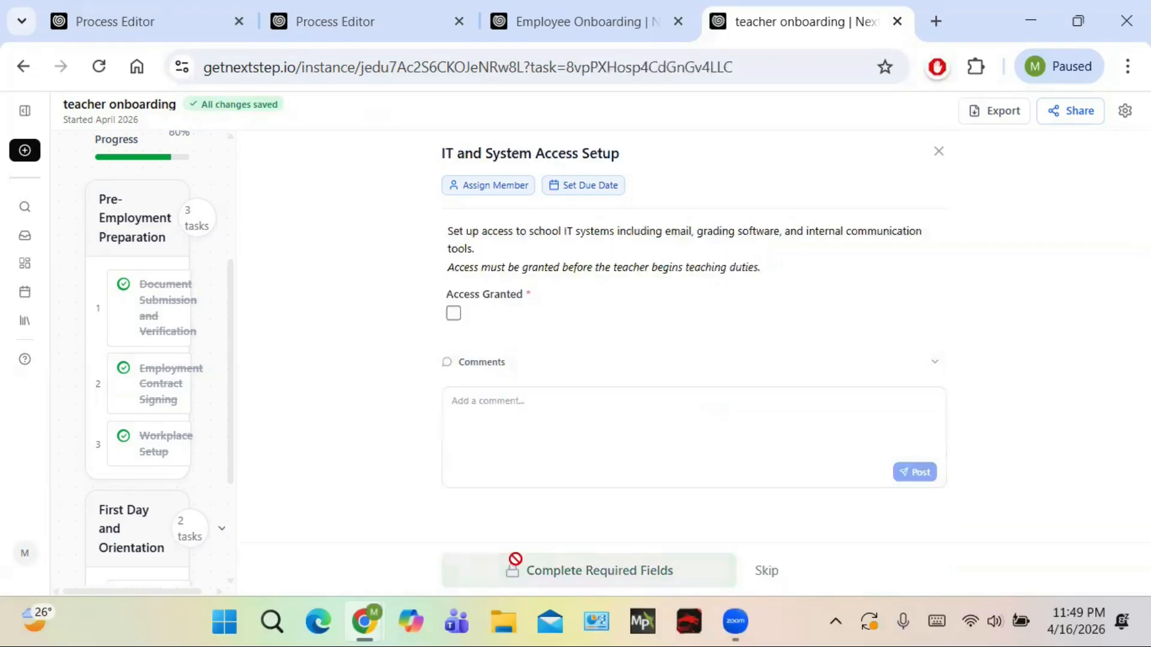
Mark Access Granted in the IT and System Access Setup task, draft the comment "access was guranteed." and complete the task.
click(454, 312)
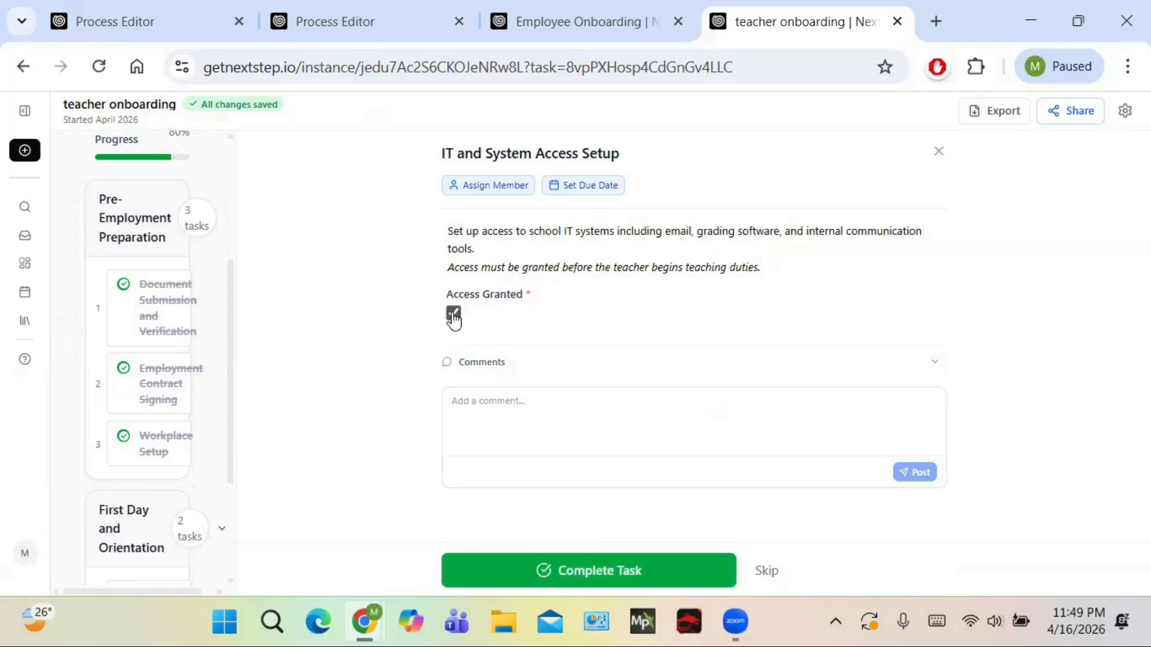
click(542, 411)
text(acc)
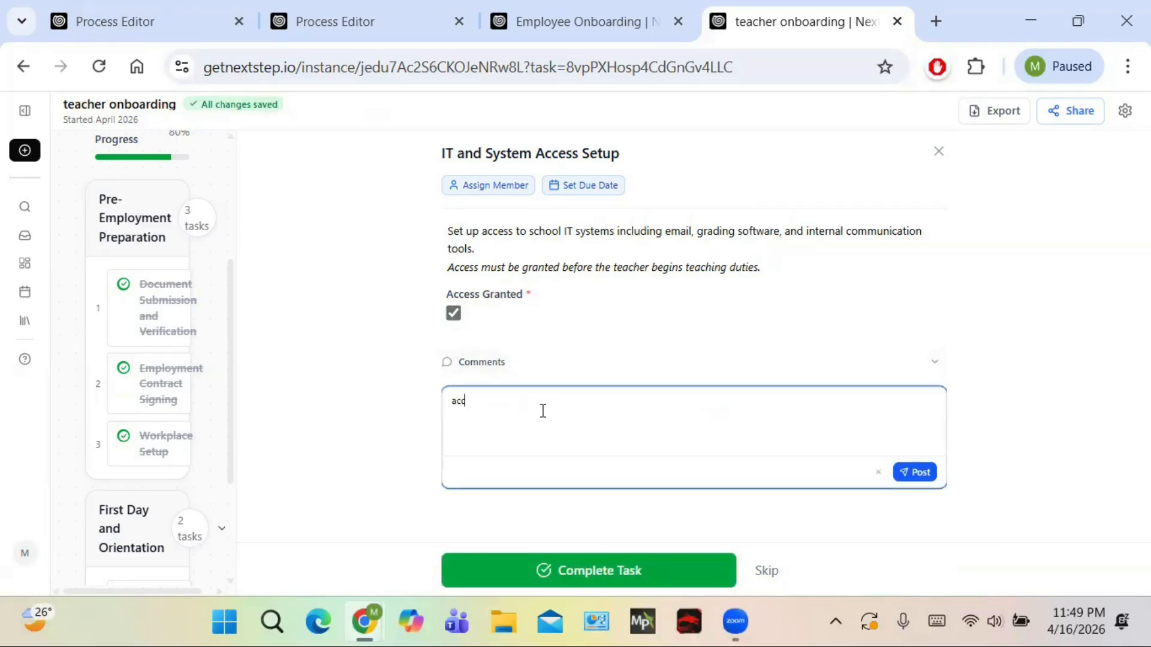
text(ess was guranteed.)
click(546, 571)
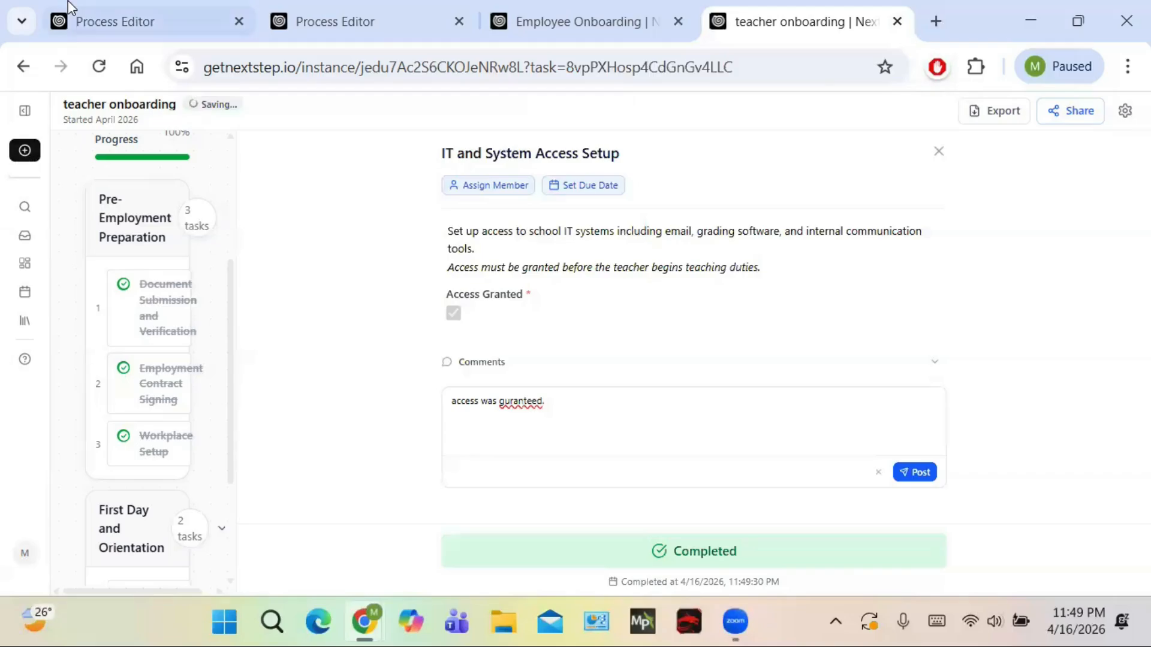
Open the teacher onboarding run from the completed runs in Active Processes and review its tasks.
click(67, 18)
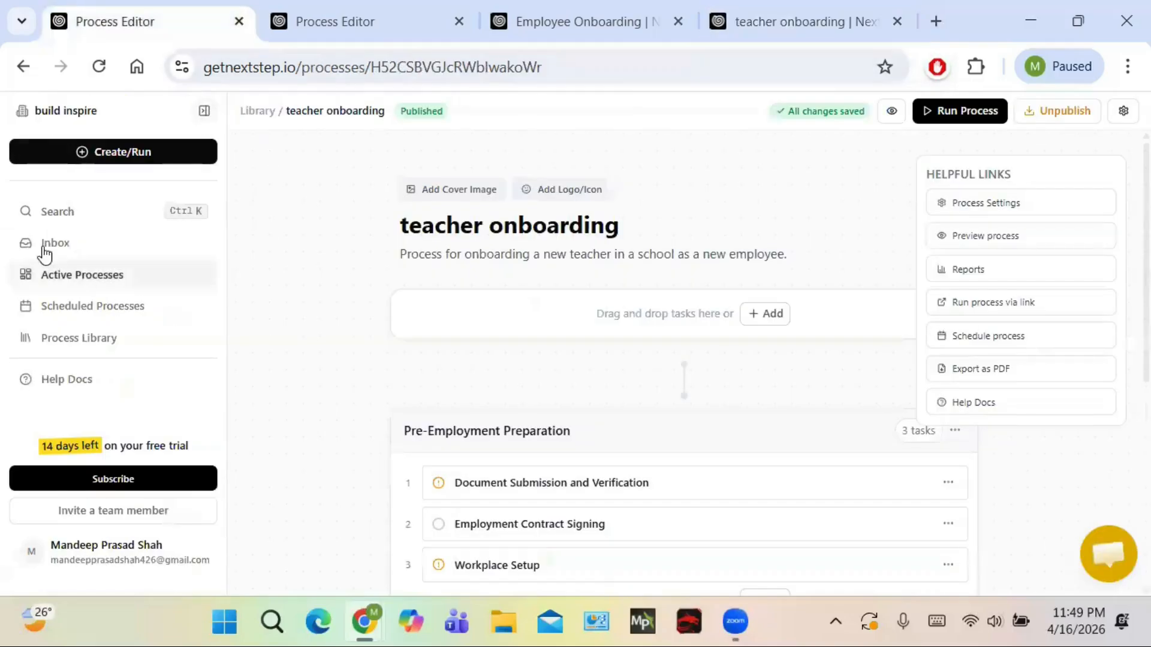
key(ctrl+Tab)
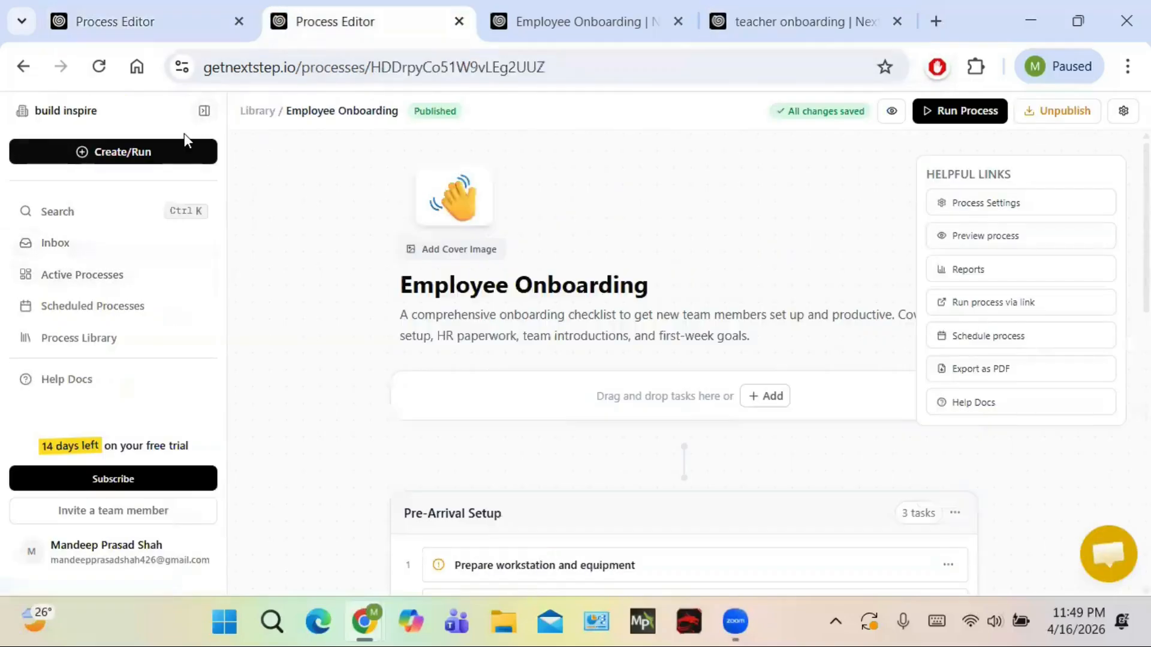
click(105, 292)
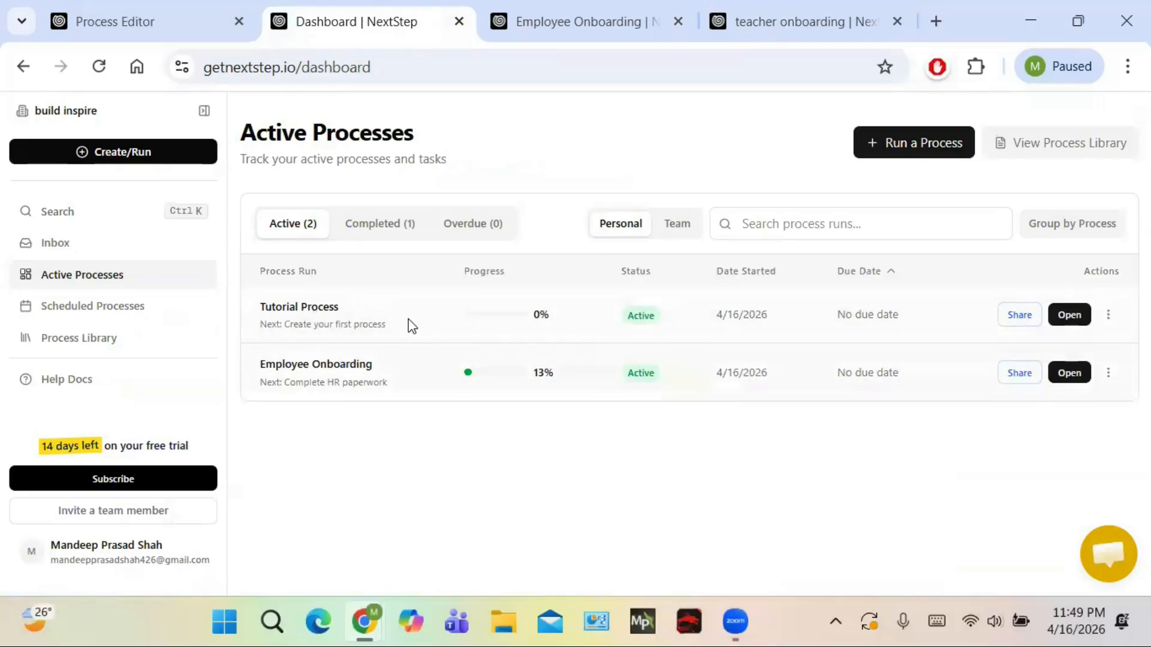
key(F5)
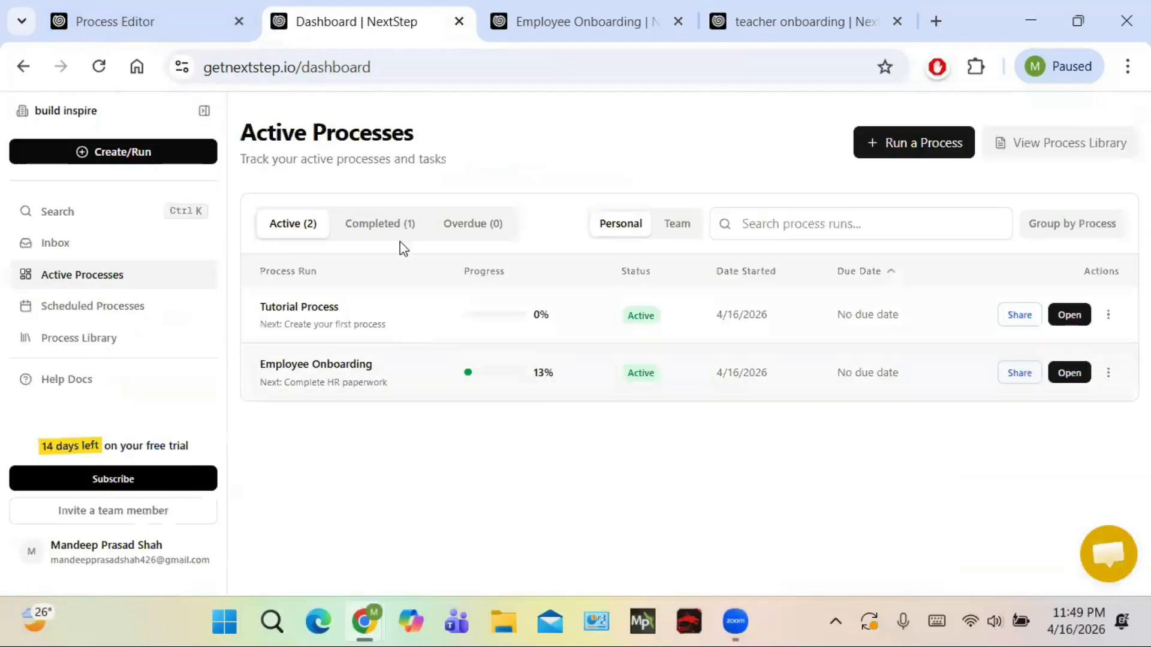
click(397, 226)
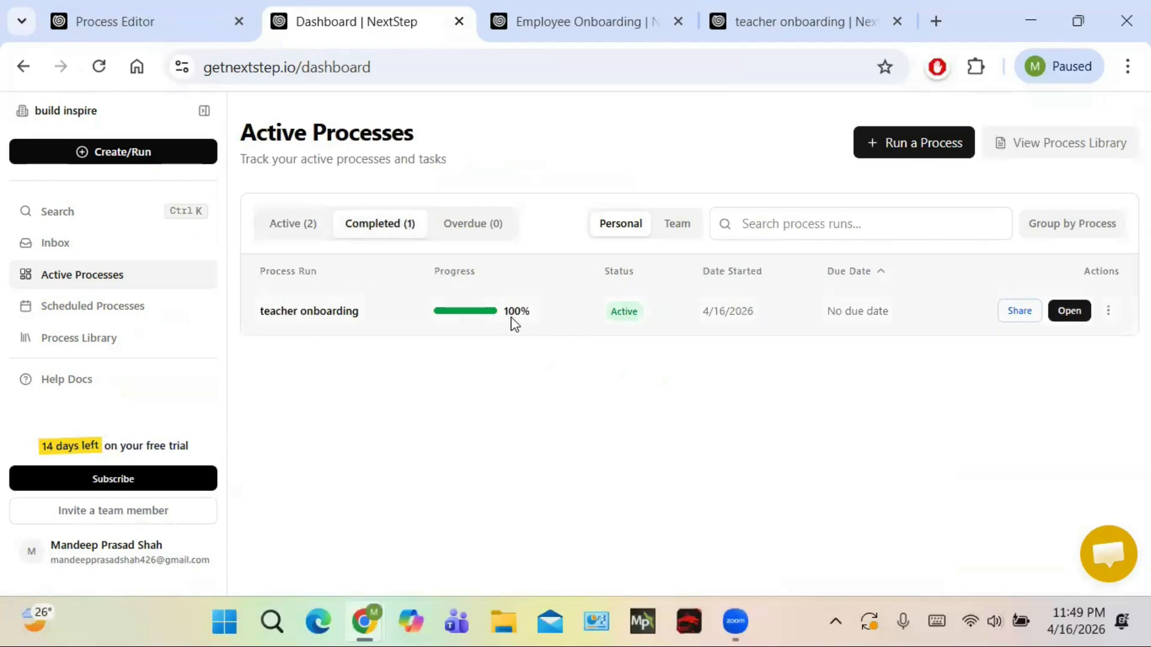
click(1069, 311)
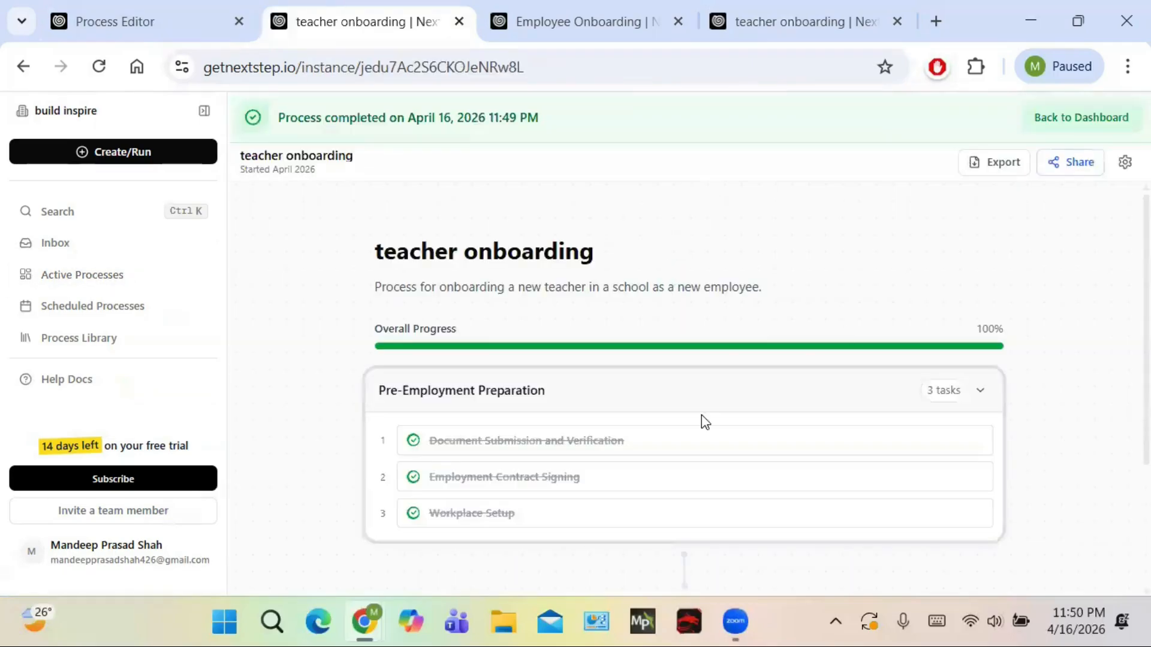
scroll(701, 418, down, 3)
scroll(701, 418, up, 3)
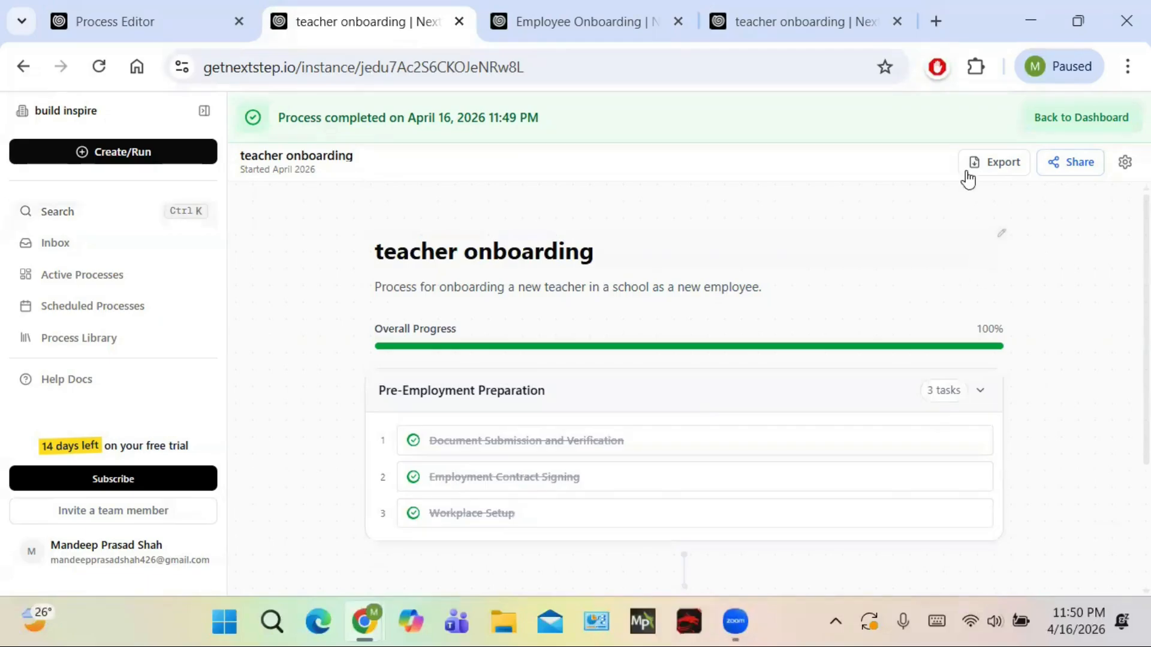
Preview the PDF export of the teacher onboarding run, look through its task details, and close the preview without exporting.
click(990, 163)
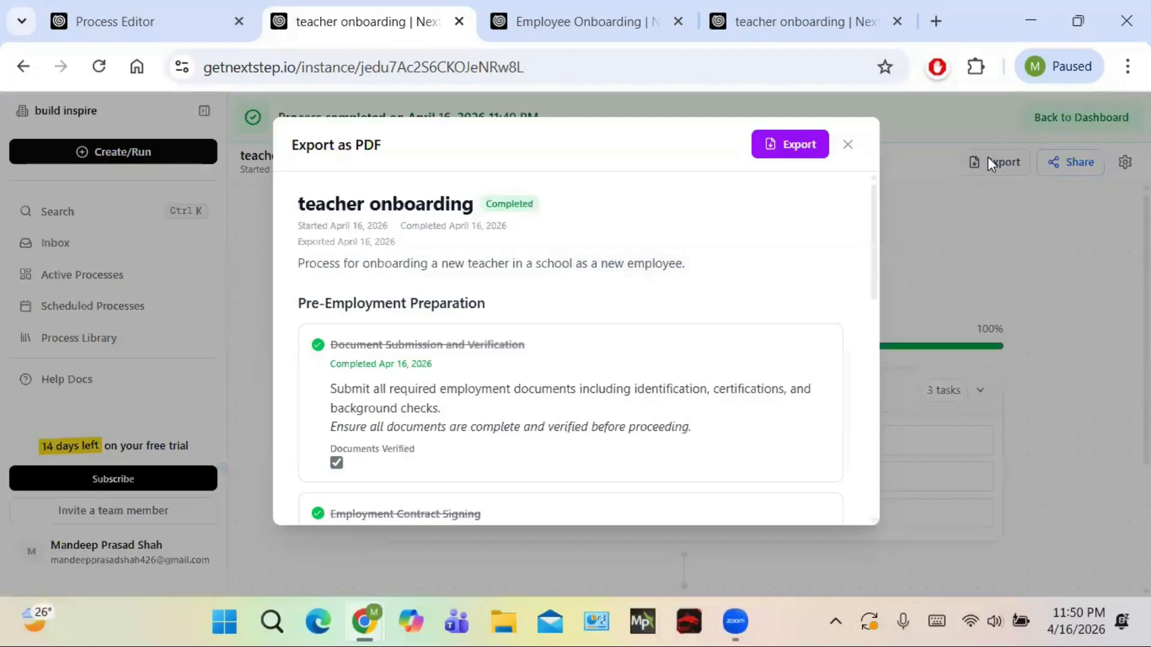
scroll(487, 327, down, 10)
scroll(486, 327, up, 10)
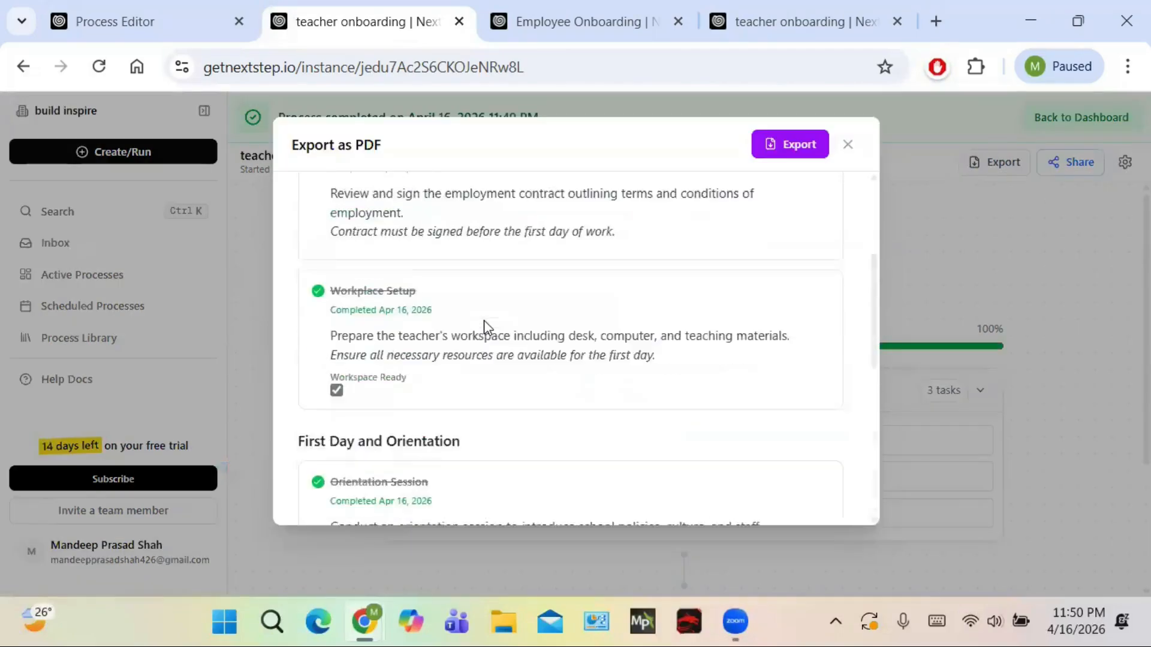
click(849, 147)
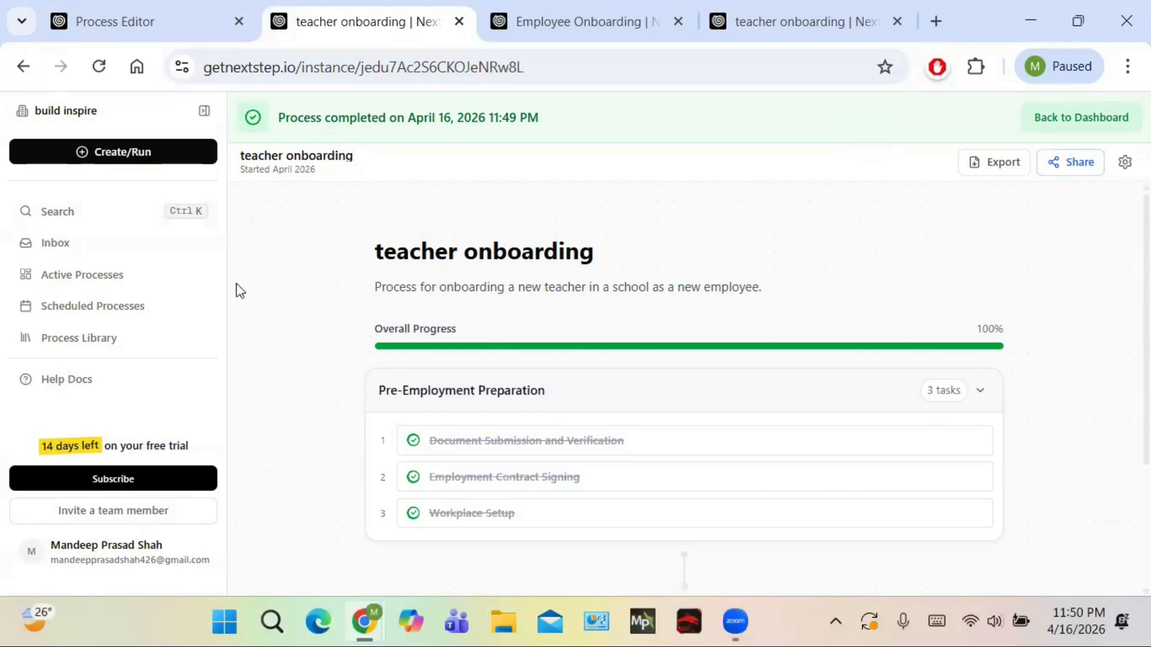
Look at the available process creation methods and the process search, closing both without using them.
click(150, 159)
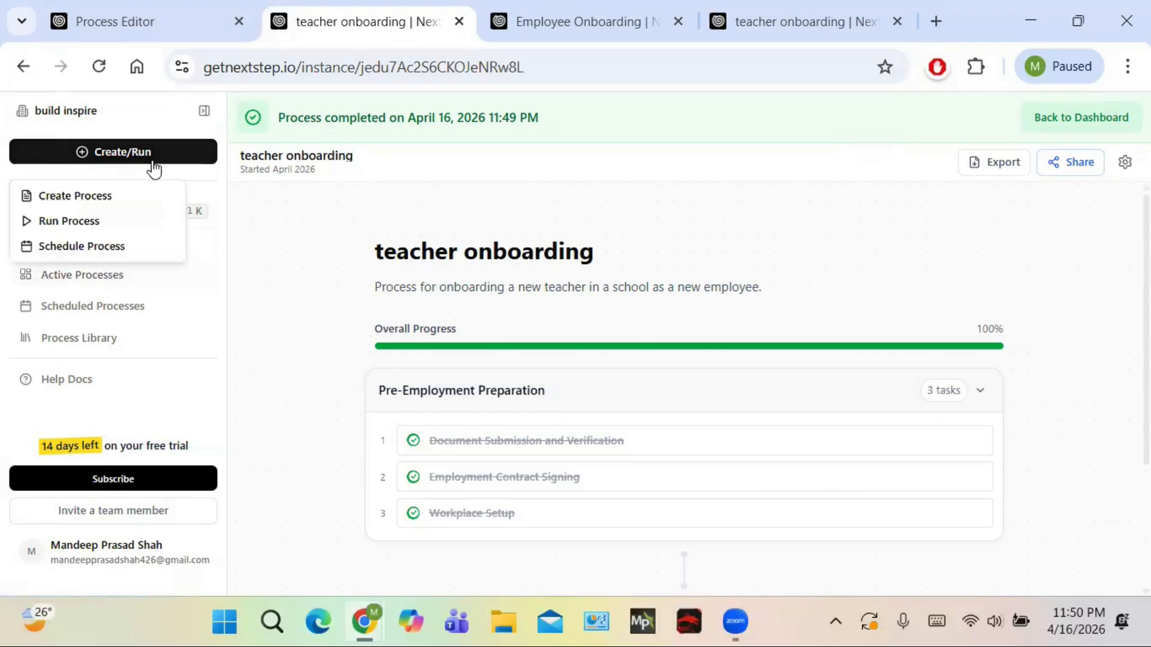
click(85, 200)
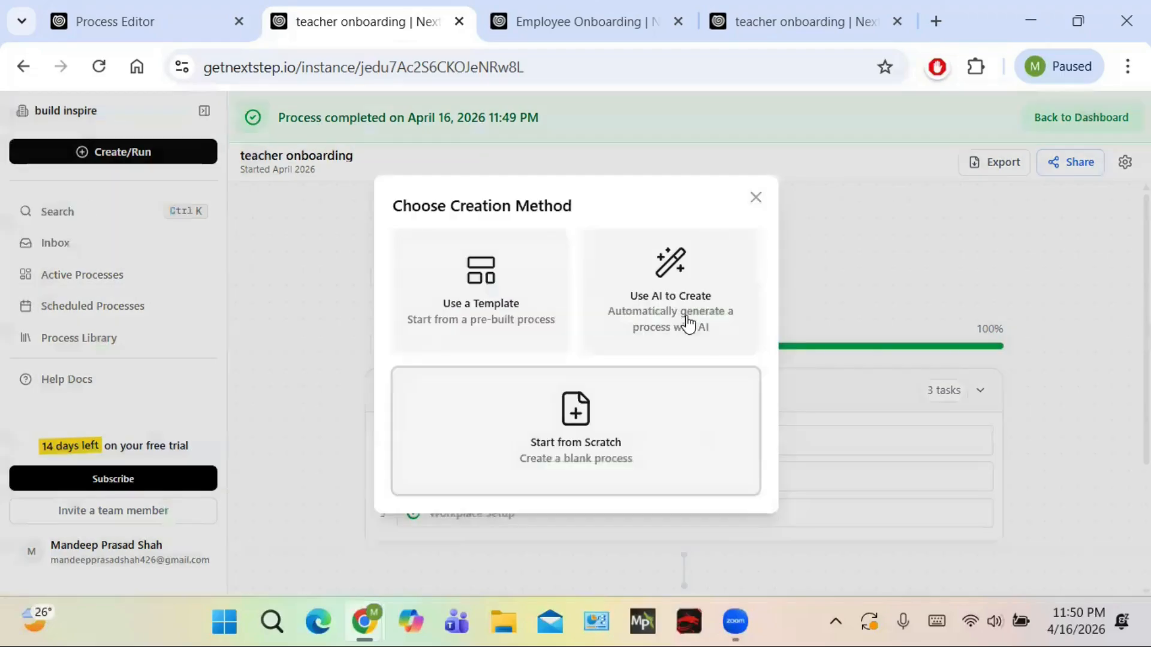
click(755, 198)
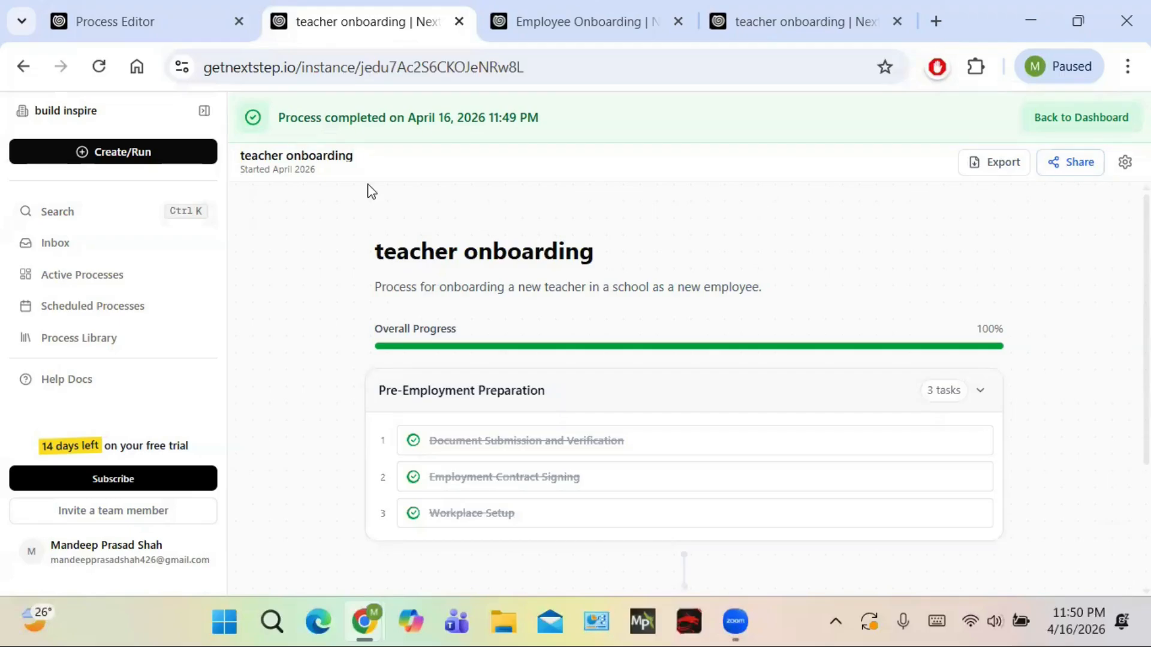
click(53, 218)
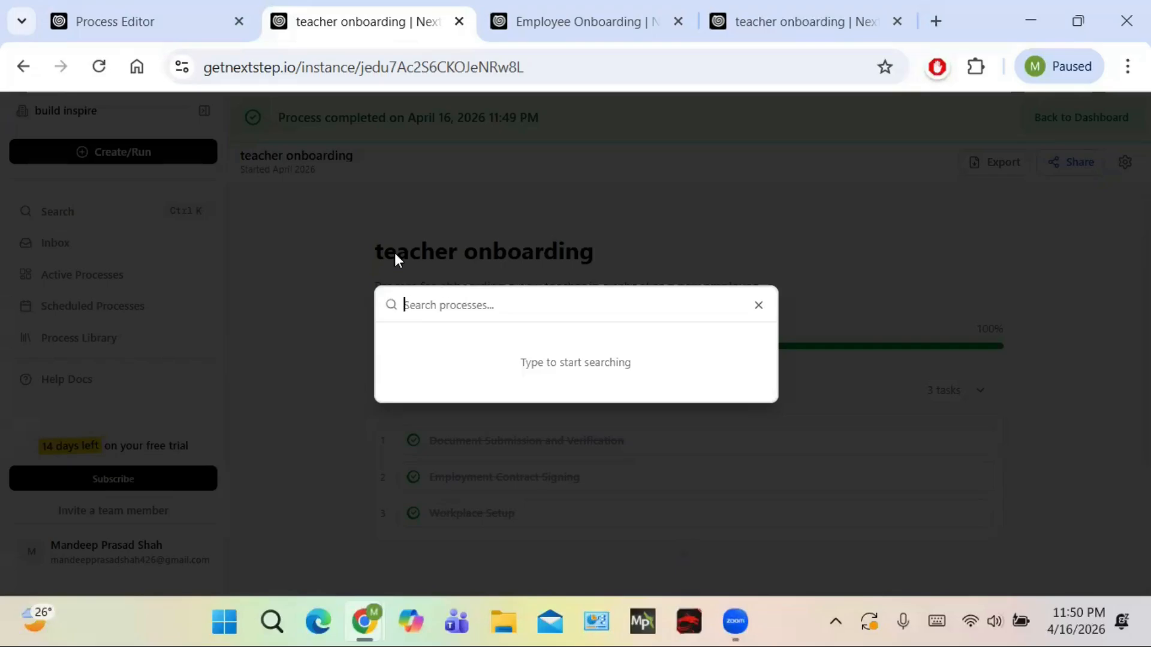
click(347, 221)
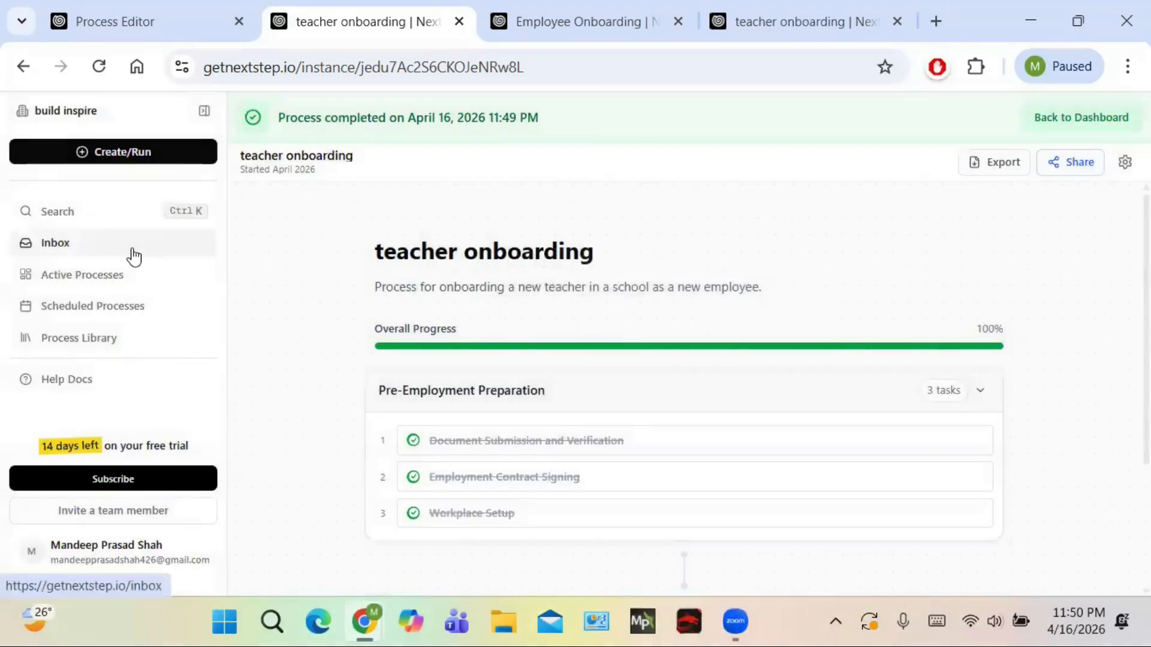
Look through the Inbox, Active Processes, Scheduled Processes and Process Library pages in turn.
click(133, 257)
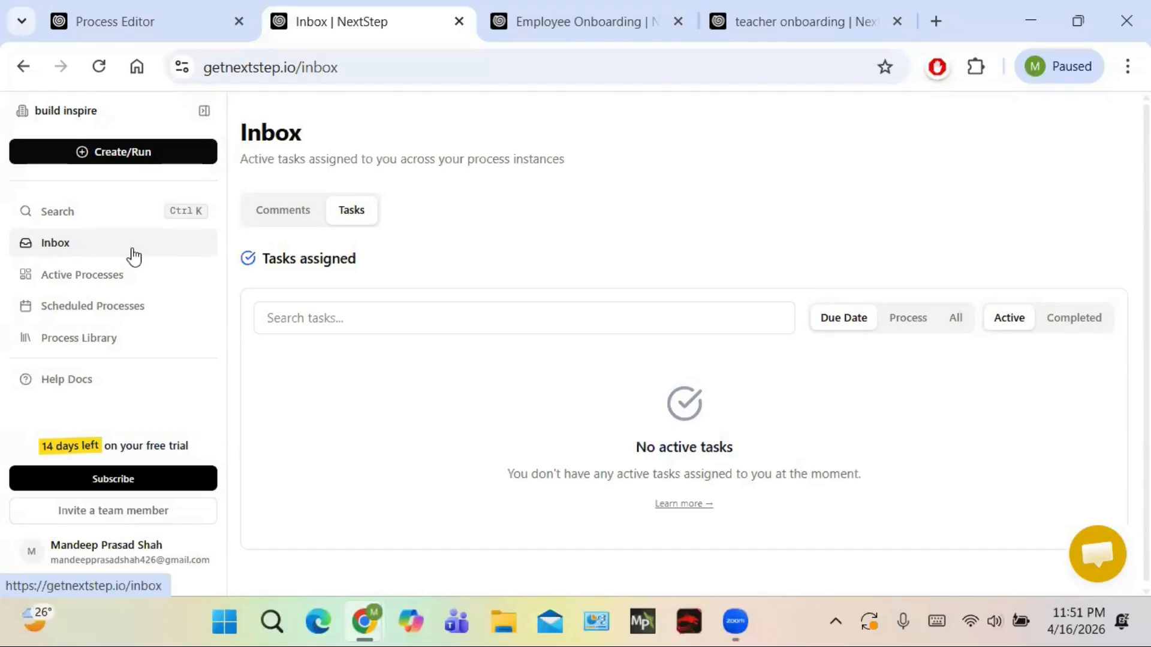
click(121, 290)
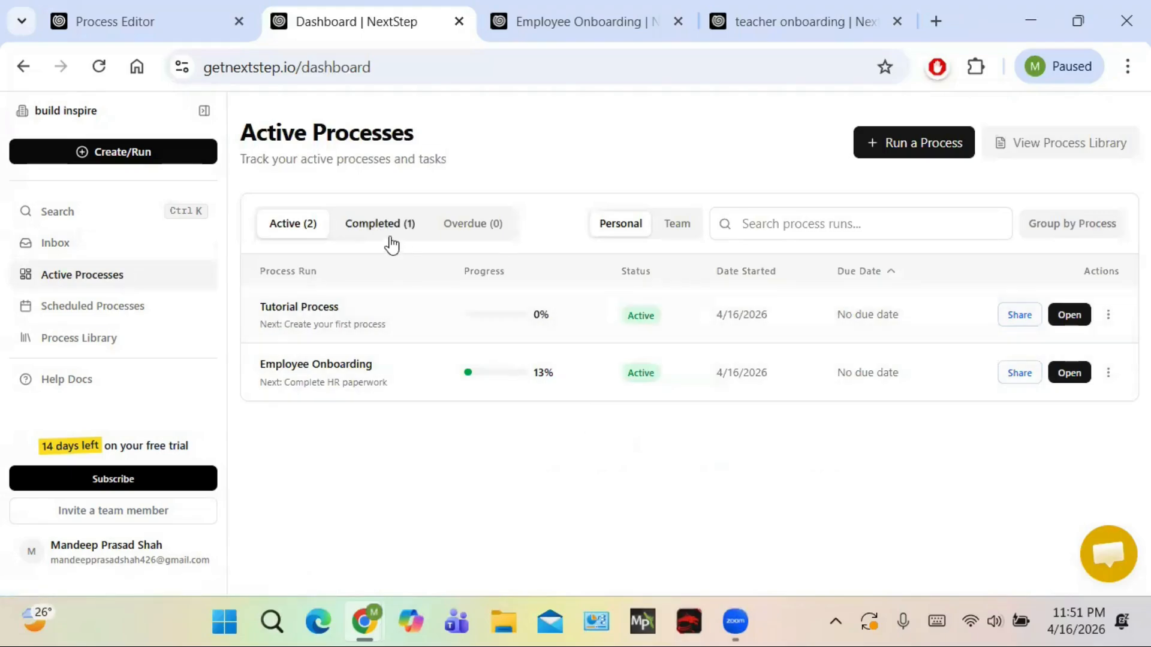
click(149, 307)
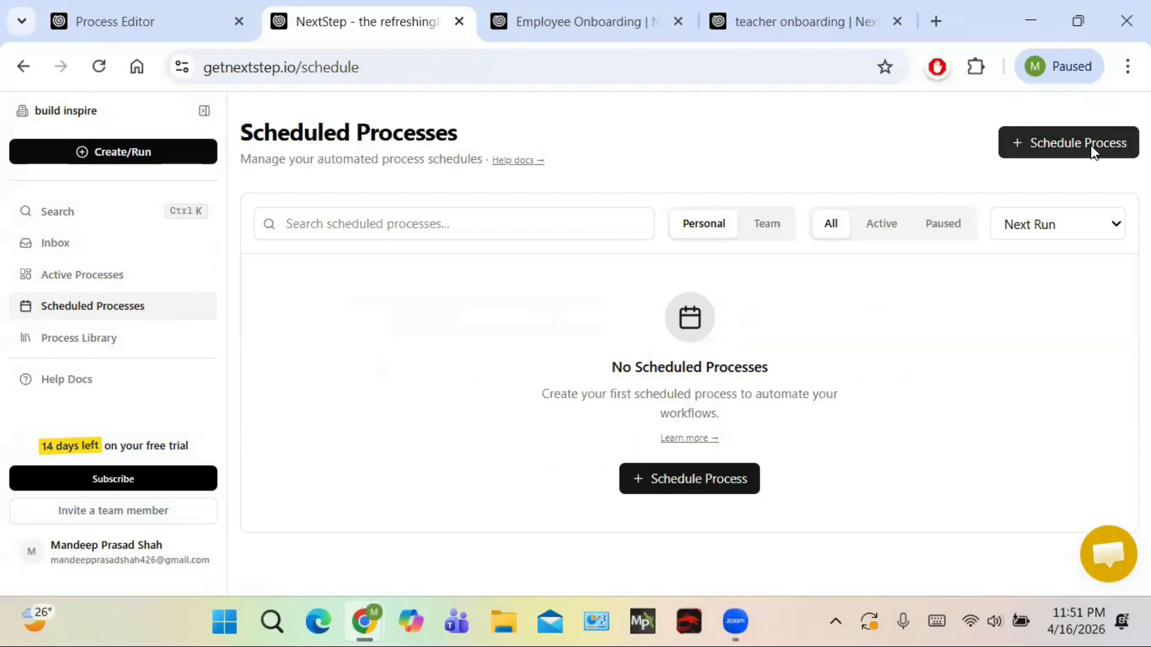
click(65, 345)
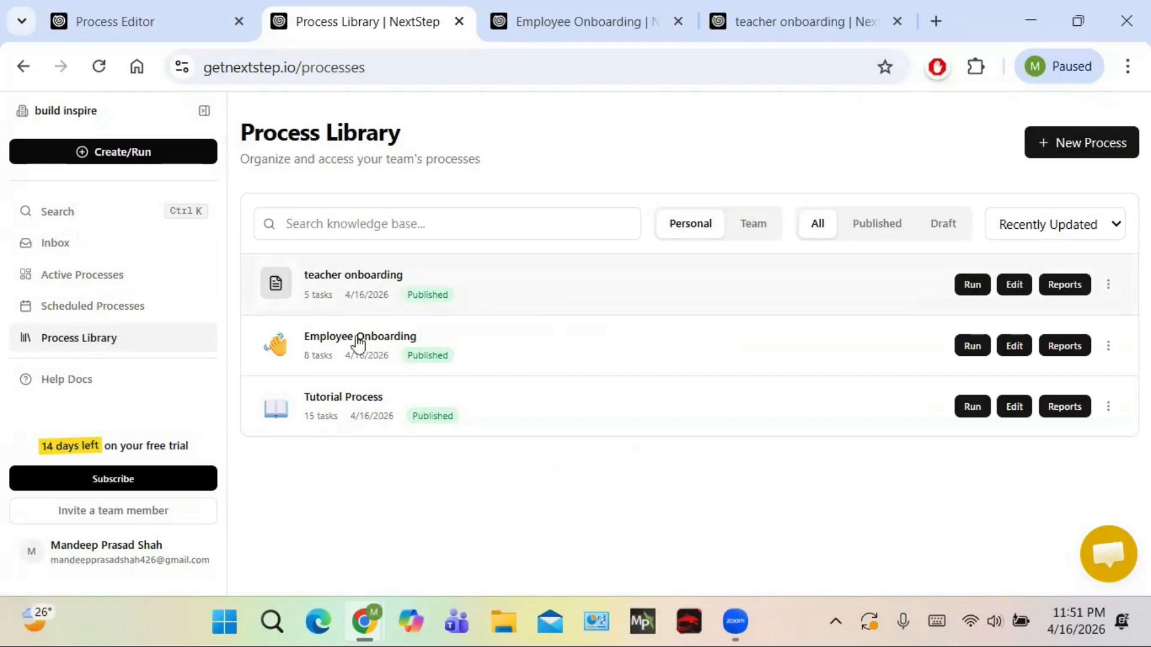
Open the Help Docs, look over the Help Center's topics, and return to the Process Library.
click(84, 377)
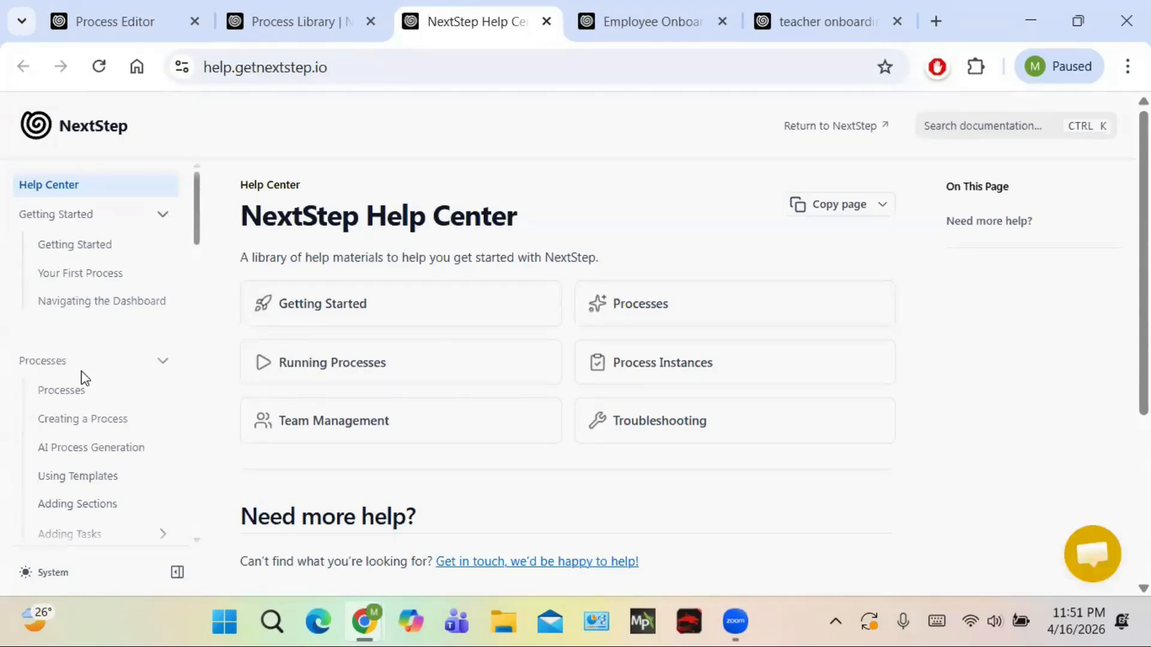
scroll(360, 414, down, 3)
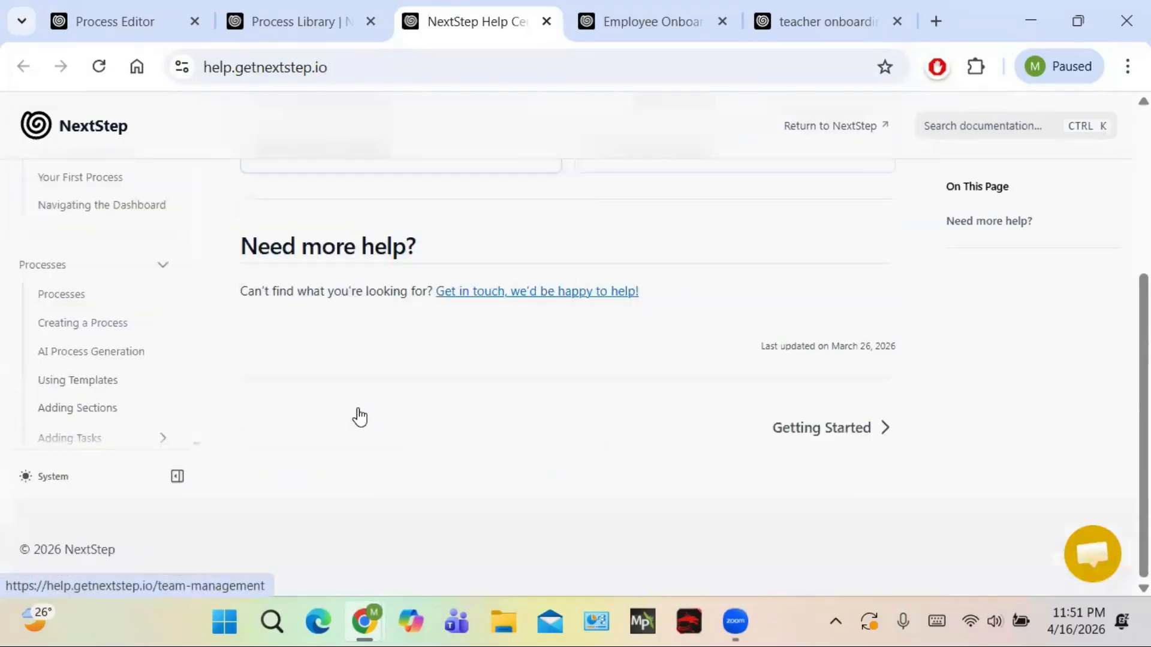
scroll(360, 417, up, 5)
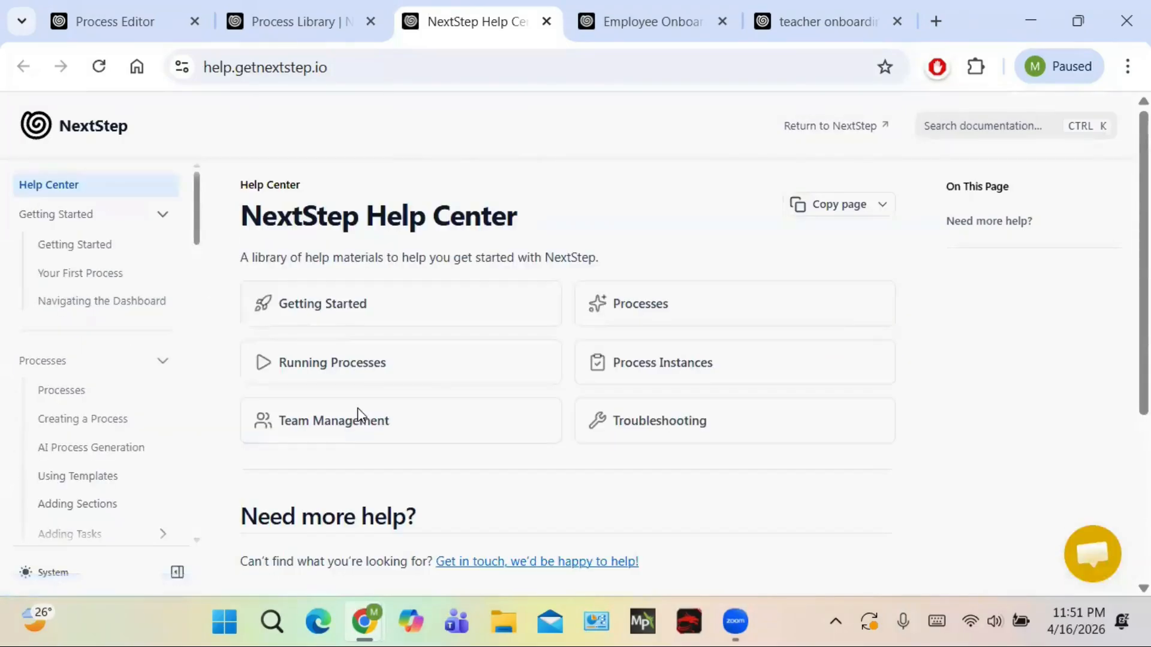
key(ctrl+Page_Up)
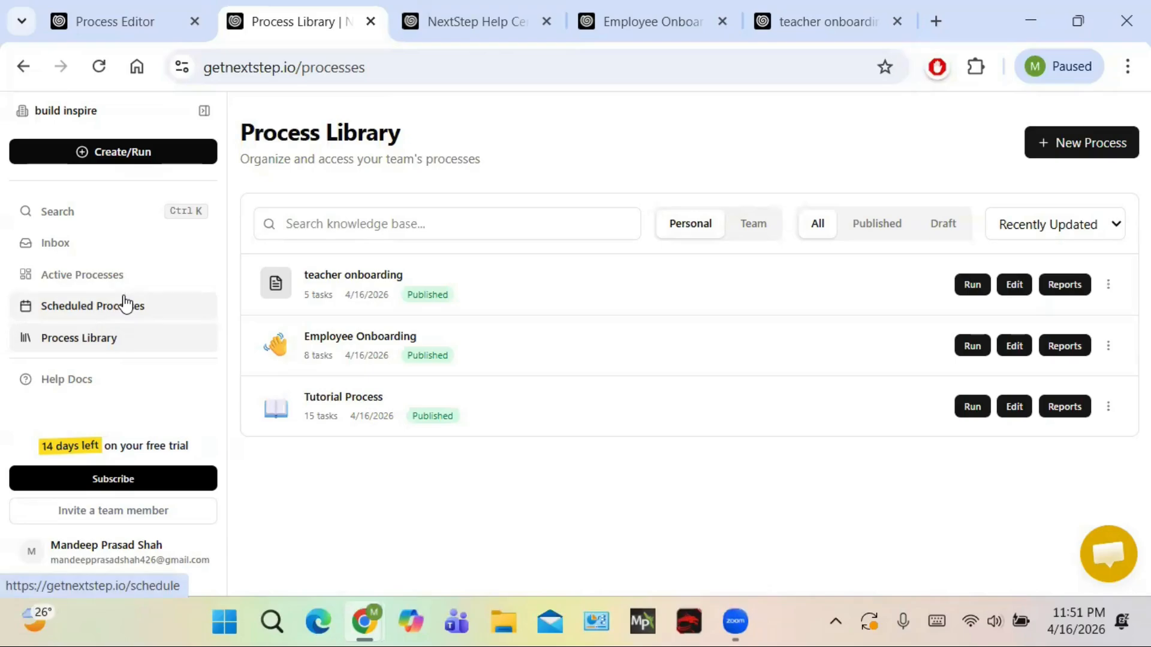
click(154, 550)
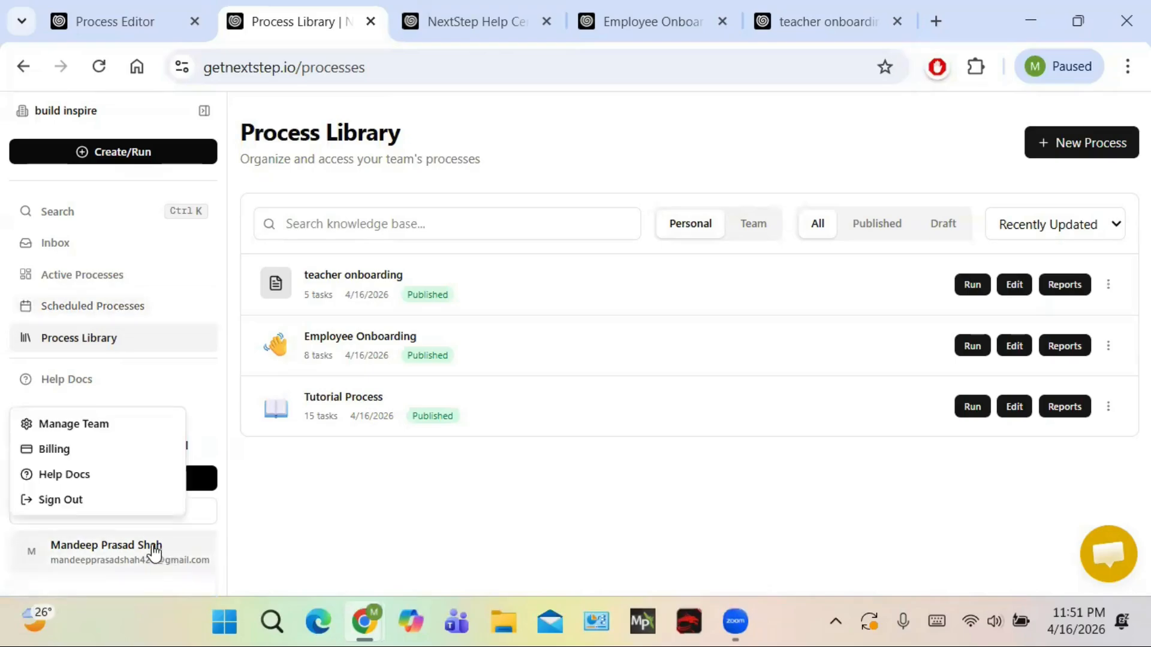
click(71, 486)
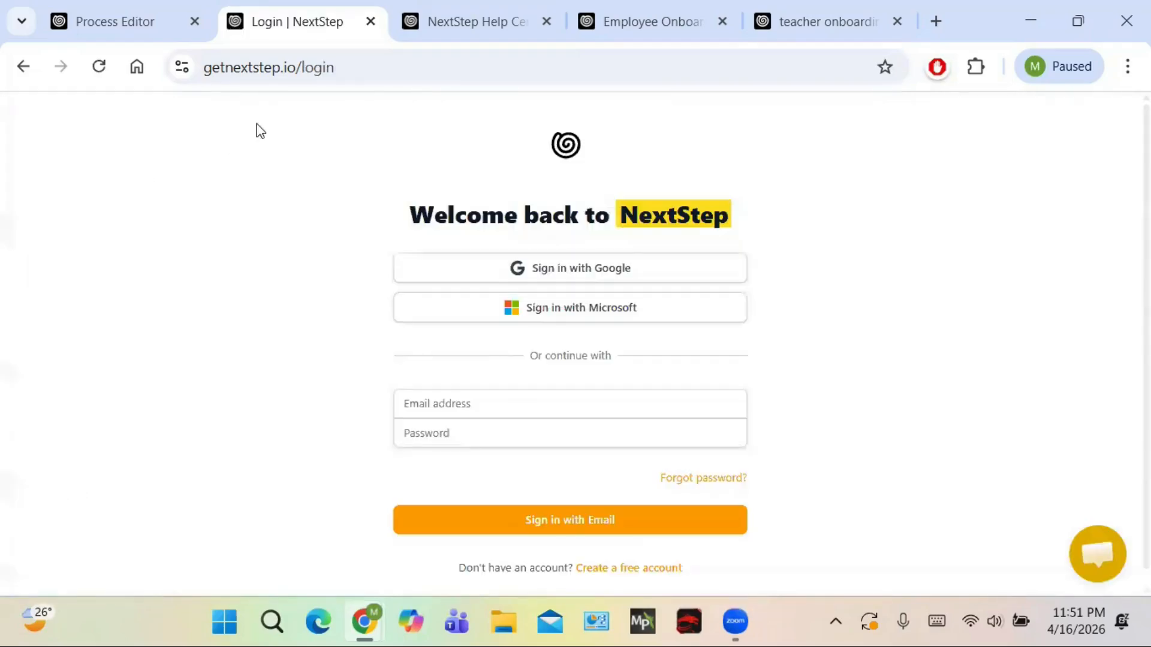
key(ctrl+l)
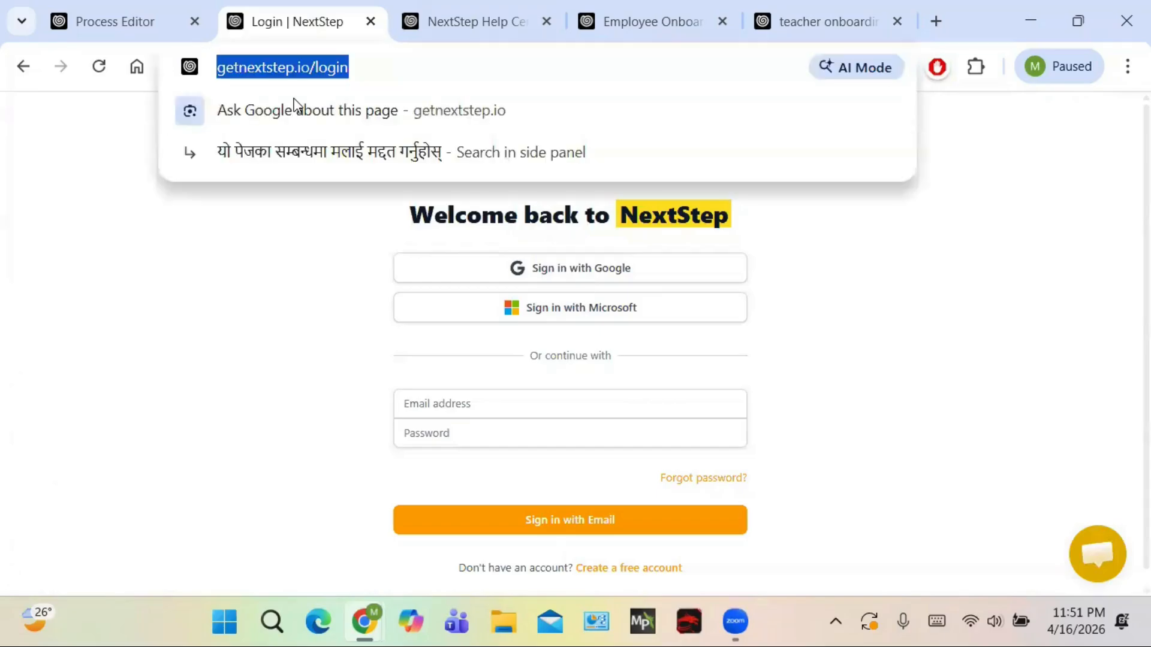
key(Right)
key(Left)
key(Left)
key(Right)
key(Right)
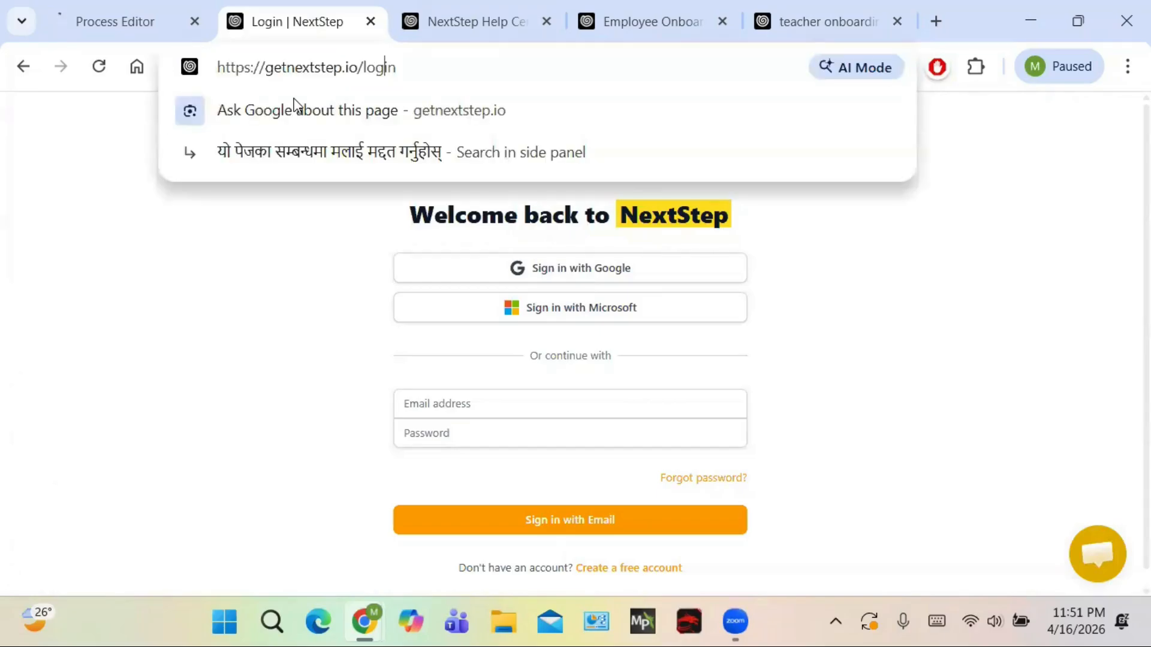
key(Right)
key(BackSpace)
key(BackSpace)
key(BackSpace)
key(BackSpace)
key(BackSpace)
key(BackSpace)
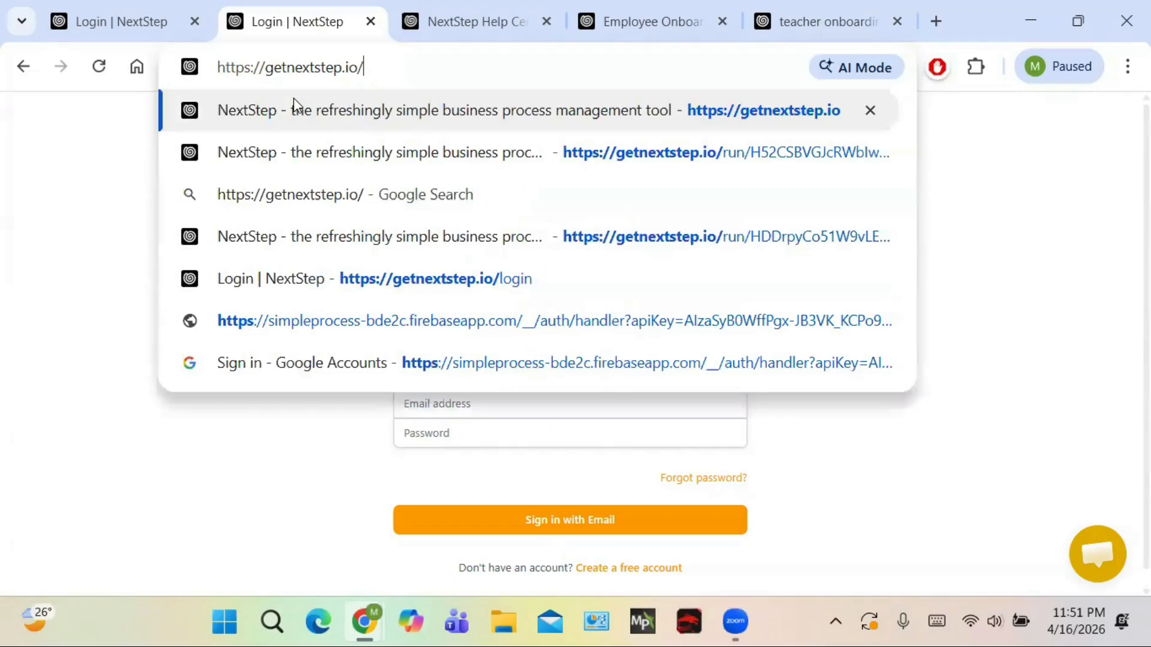
key(Return)
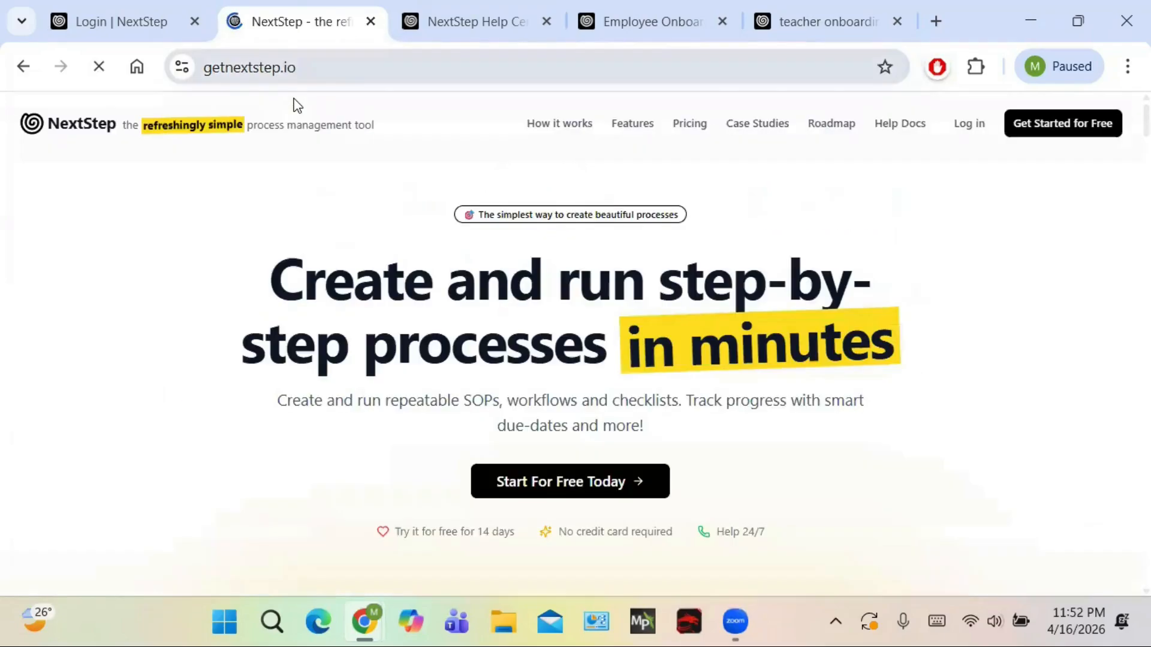
Open the Pricing section and examine the monthly prices and features of the 1, 3 and 5 Creators plans.
click(692, 124)
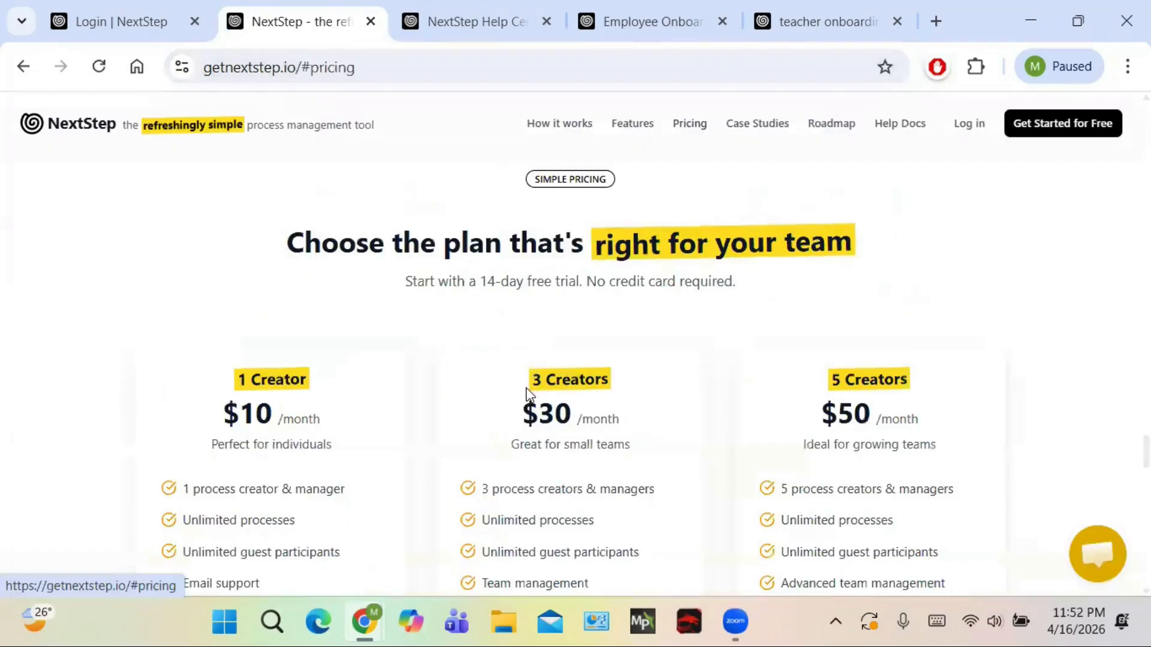
scroll(525, 394, down, 2)
scroll(526, 395, up, 1)
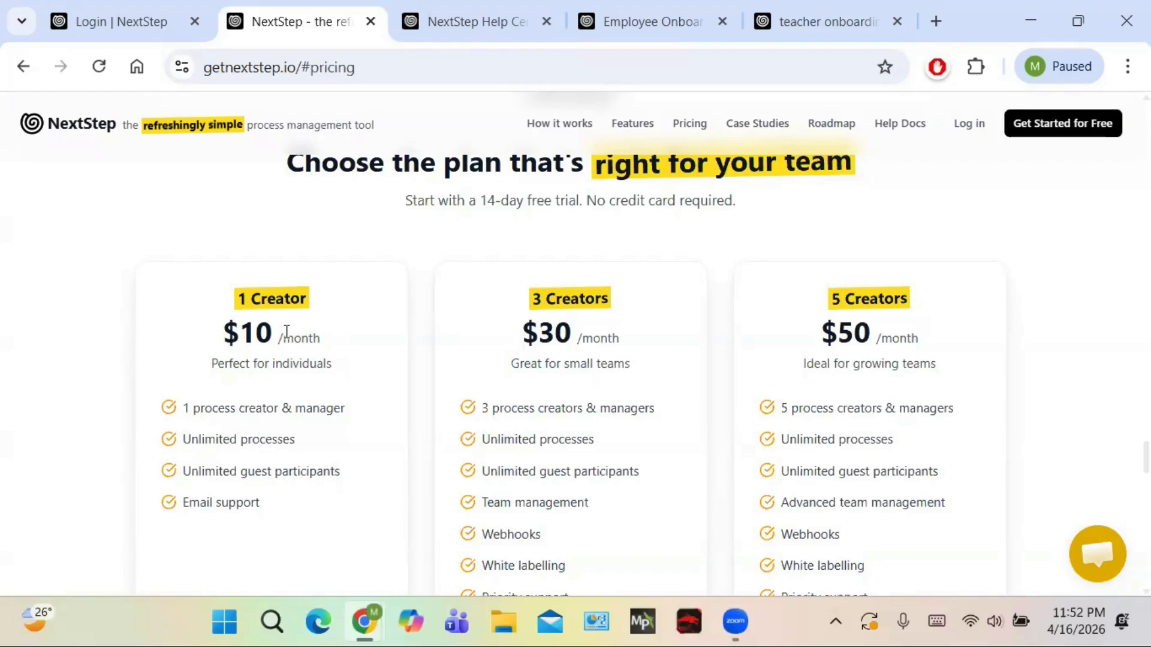
scroll(586, 352, down, 2)
scroll(586, 354, up, 1)
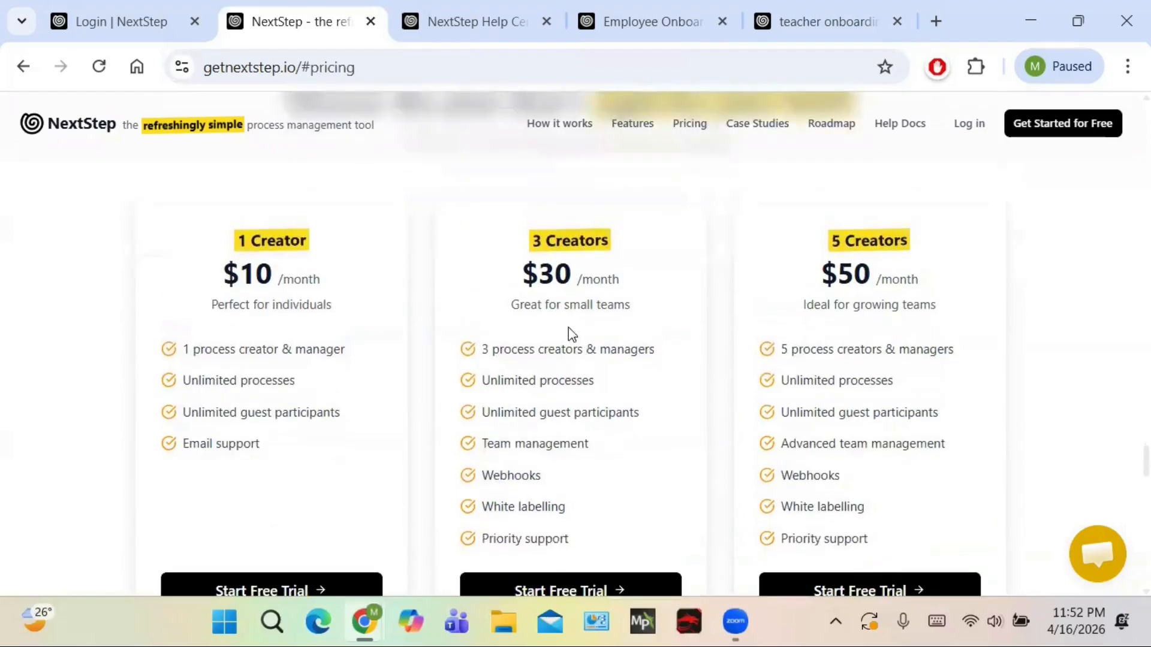